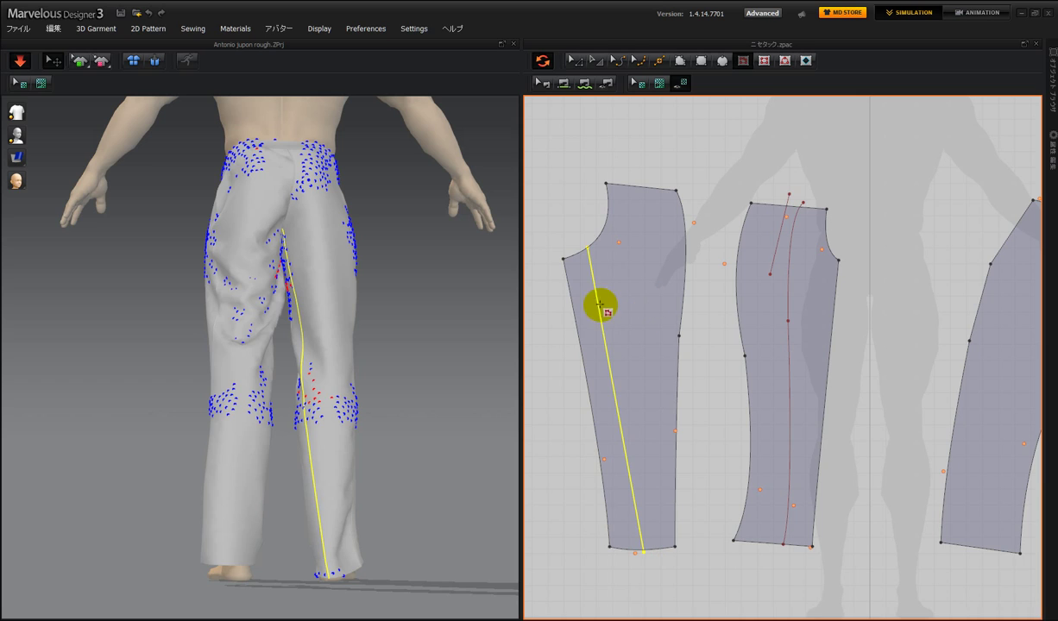
Move the upper end of the back trouser panel's internal line higher along the crotch curve
{"action": "left_click", "coordinate": [574, 60]}
{"action": "left_click", "coordinate": [589, 249]}
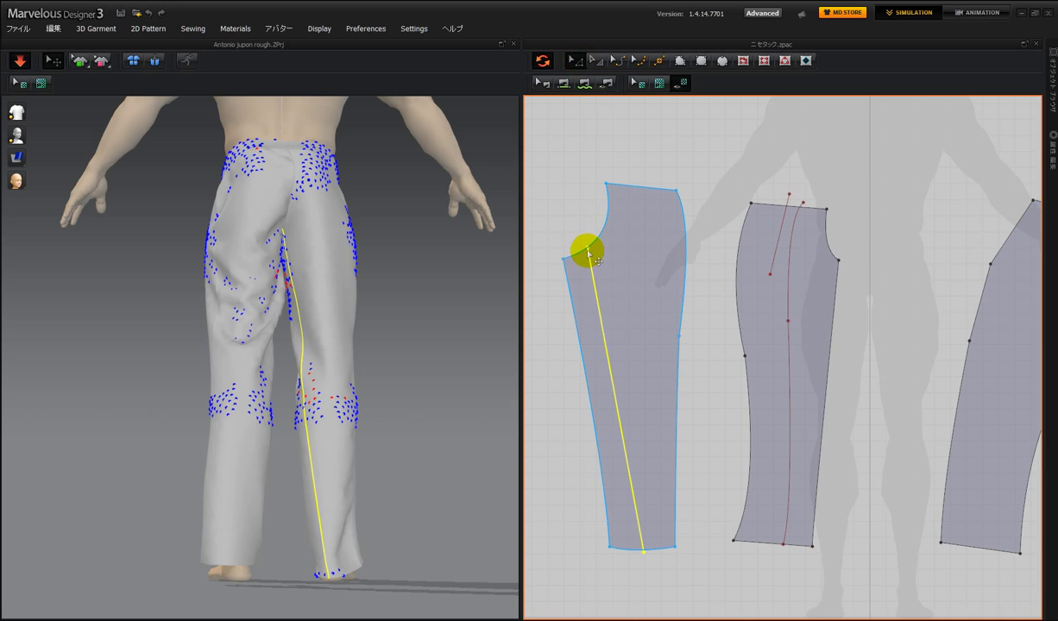
{"action": "left_click_drag", "start_coordinate": [586, 245], "coordinate": [603, 231]}
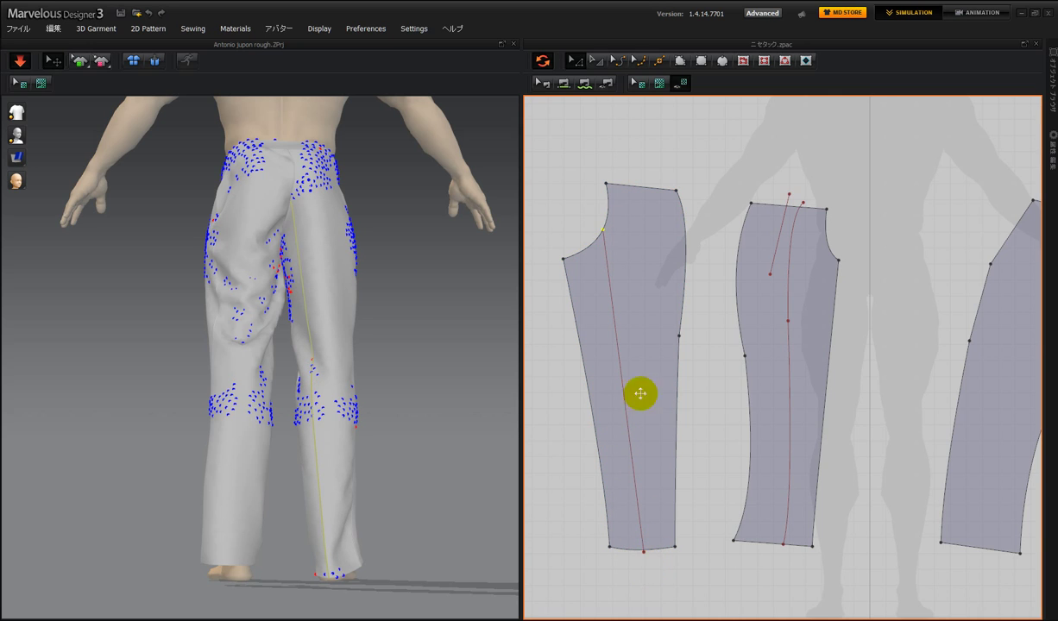
Bend the back panel's internal line into a smooth curve bowing toward the outer seam, with its fullest bend lower down the leg
{"action": "left_click", "coordinate": [617, 60]}
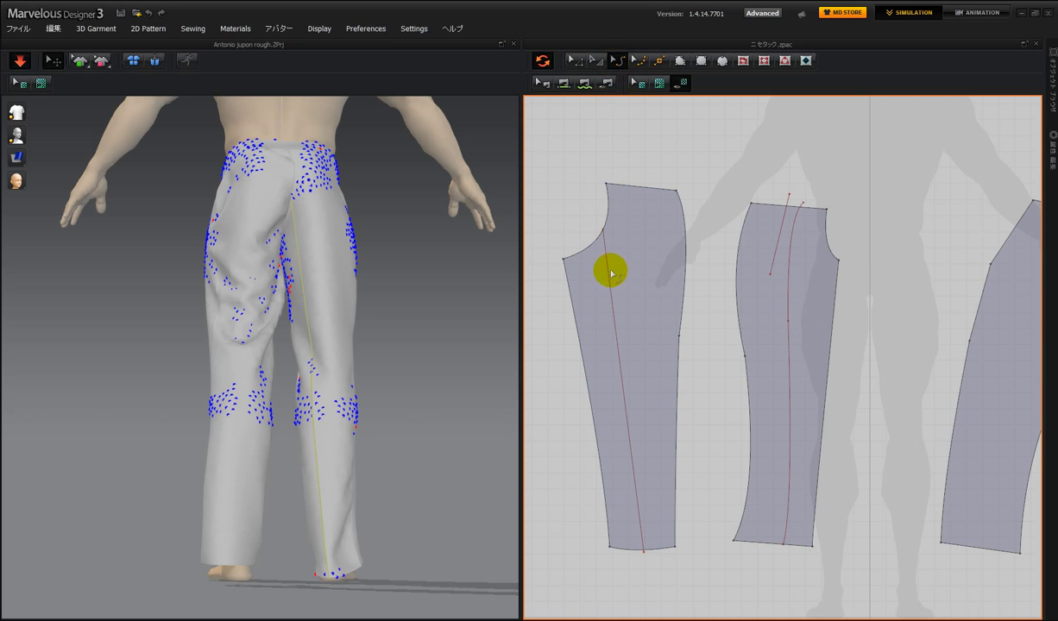
{"action": "left_click_drag", "start_coordinate": [611, 274], "coordinate": [639, 250]}
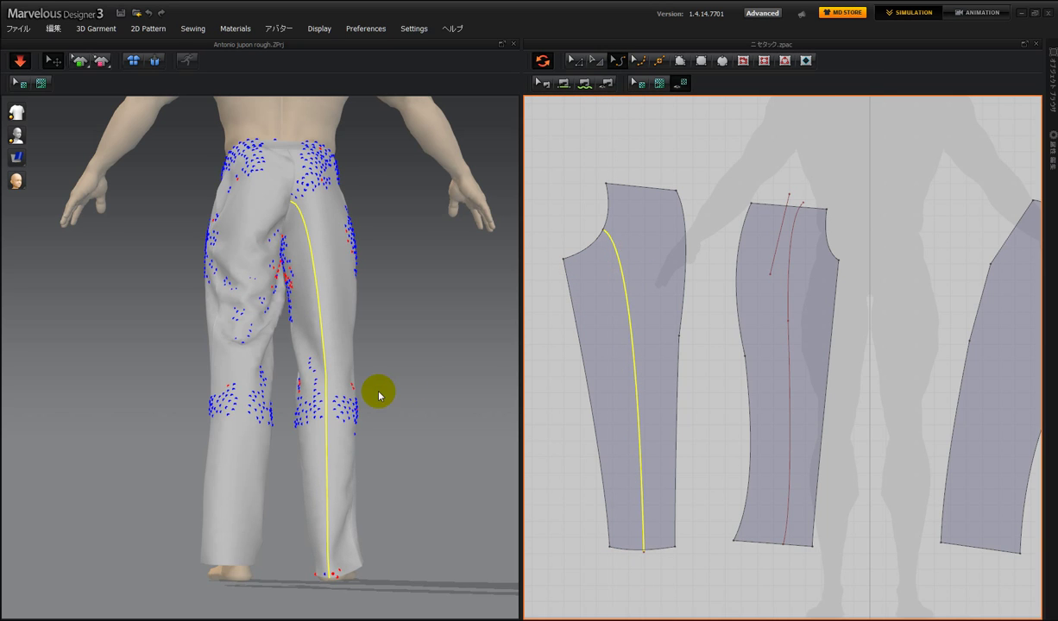
{"action": "right_click_drag", "start_coordinate": [355, 413], "coordinate": [362, 420]}
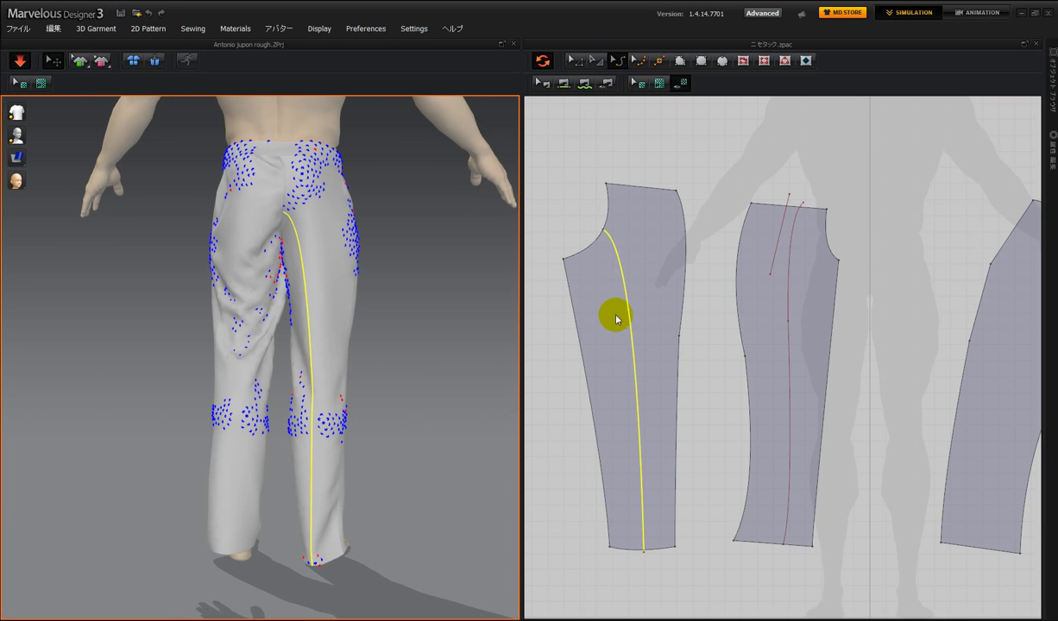
{"action": "left_click_drag", "start_coordinate": [621, 262], "coordinate": [626, 338]}
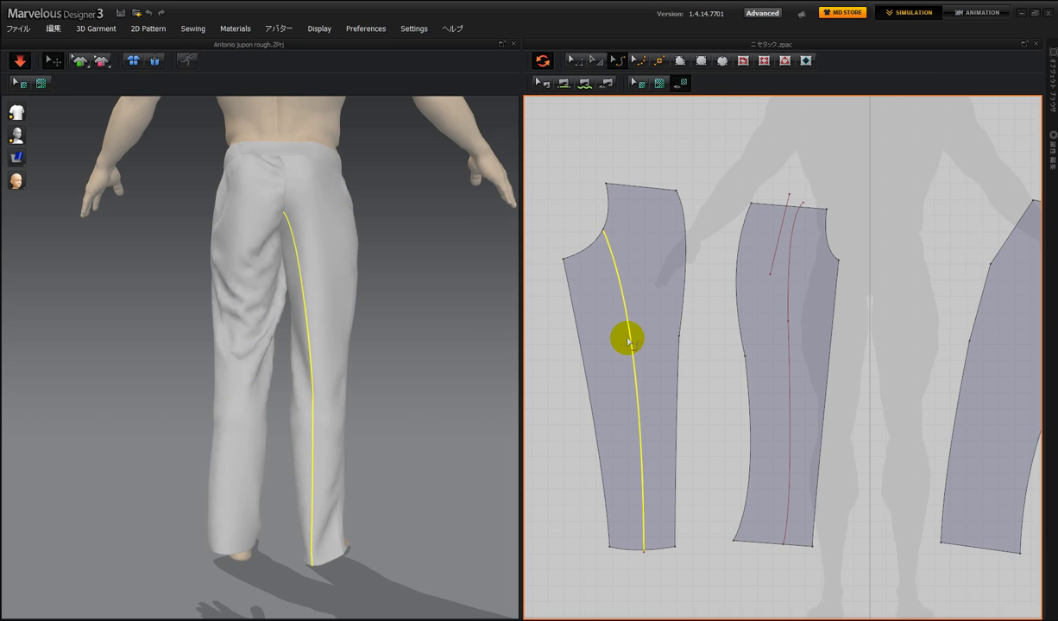
{"action": "right_click_drag", "start_coordinate": [448, 372], "coordinate": [444, 369]}
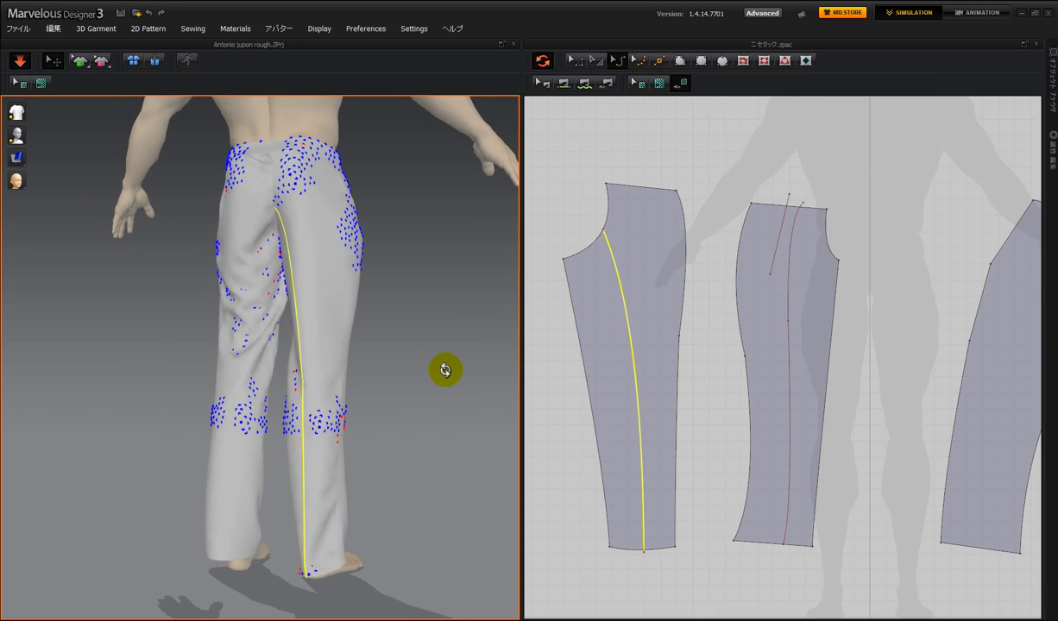
Set the curved internal line's fold strength to 17 and its fold angle to 0
{"action": "left_click", "coordinate": [1052, 164]}
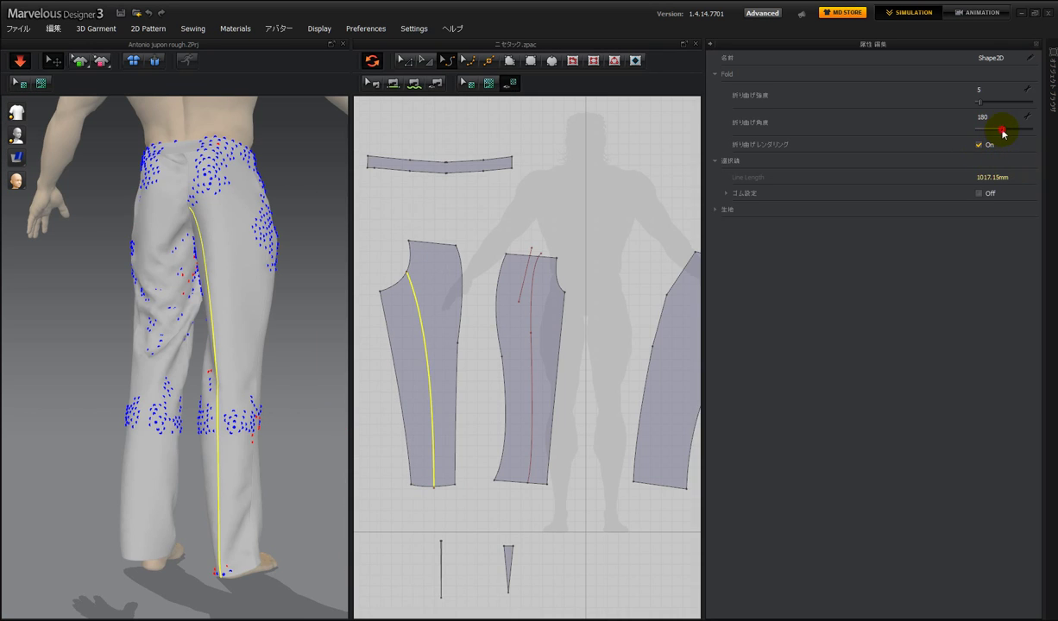
{"action": "left_click_drag", "start_coordinate": [1002, 130], "coordinate": [986, 104]}
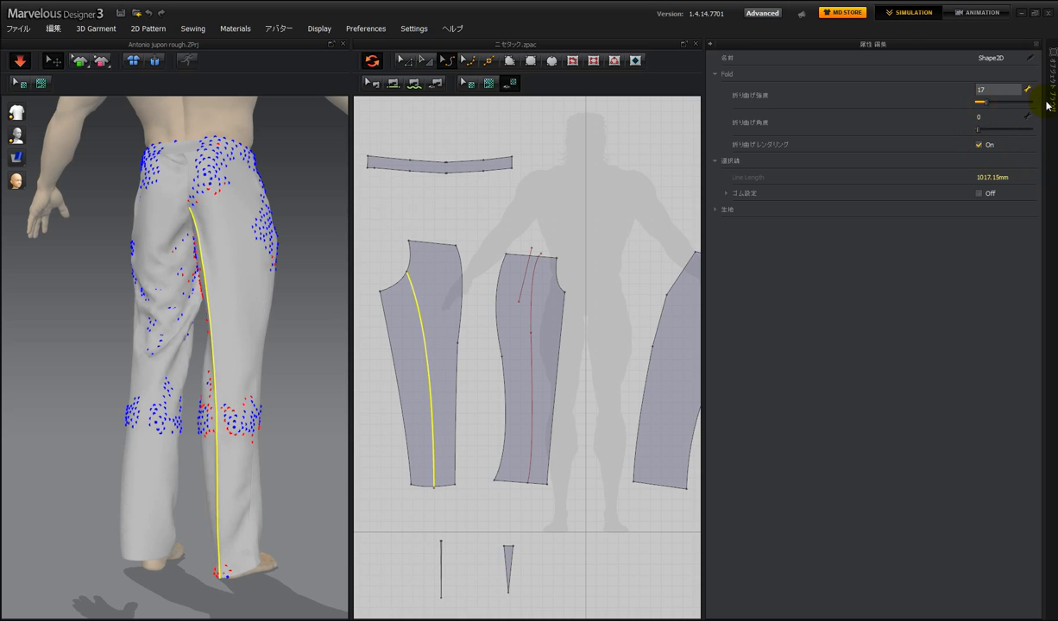
{"action": "left_click", "coordinate": [712, 45]}
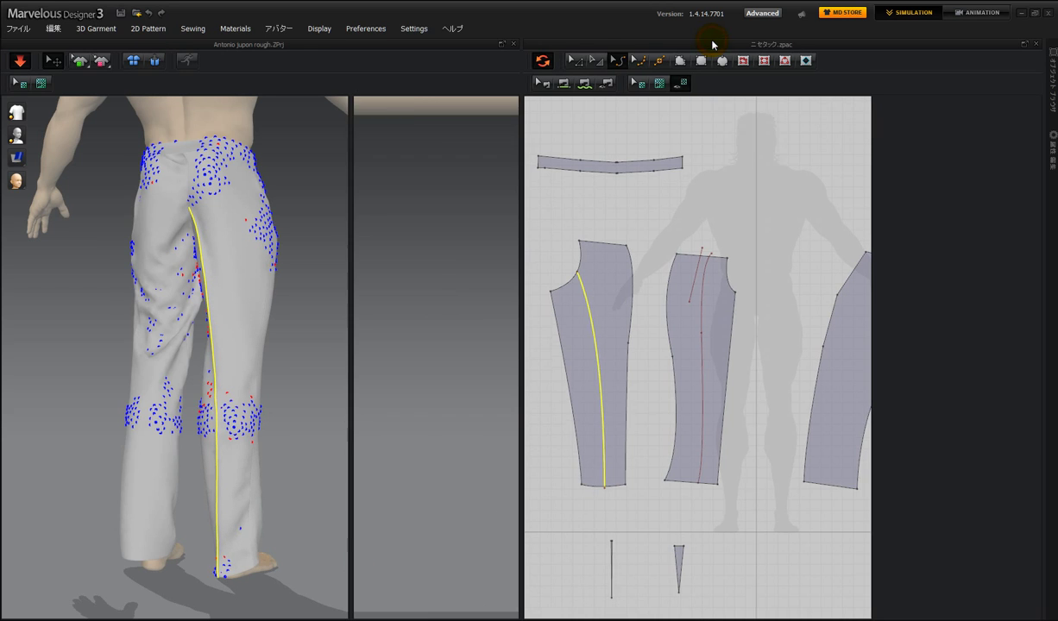
{"action": "right_click_drag", "start_coordinate": [408, 335], "coordinate": [432, 371]}
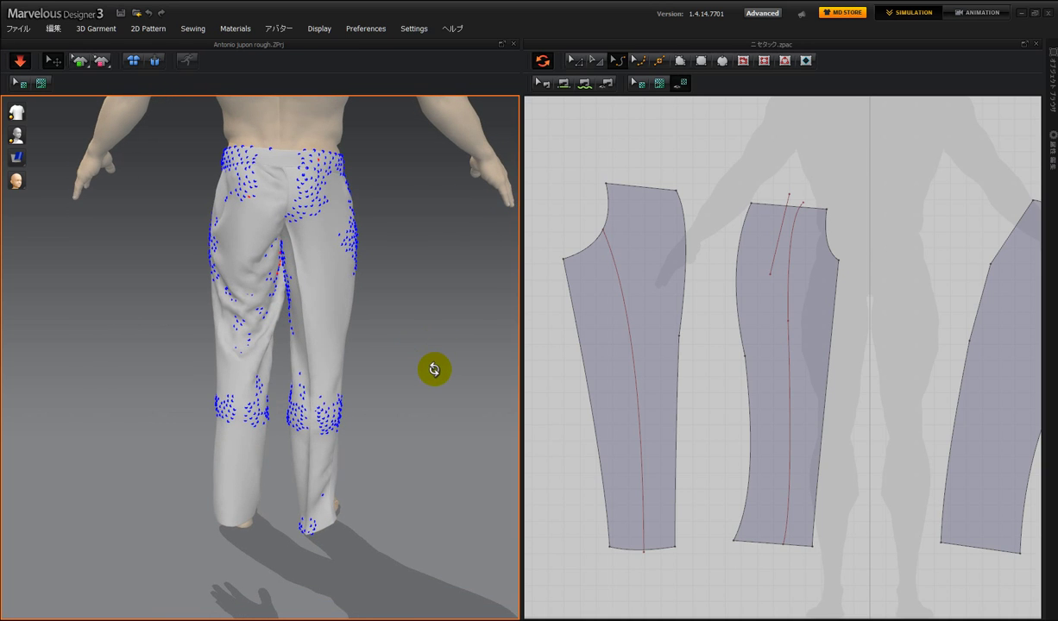
{"action": "left_click", "coordinate": [278, 183]}
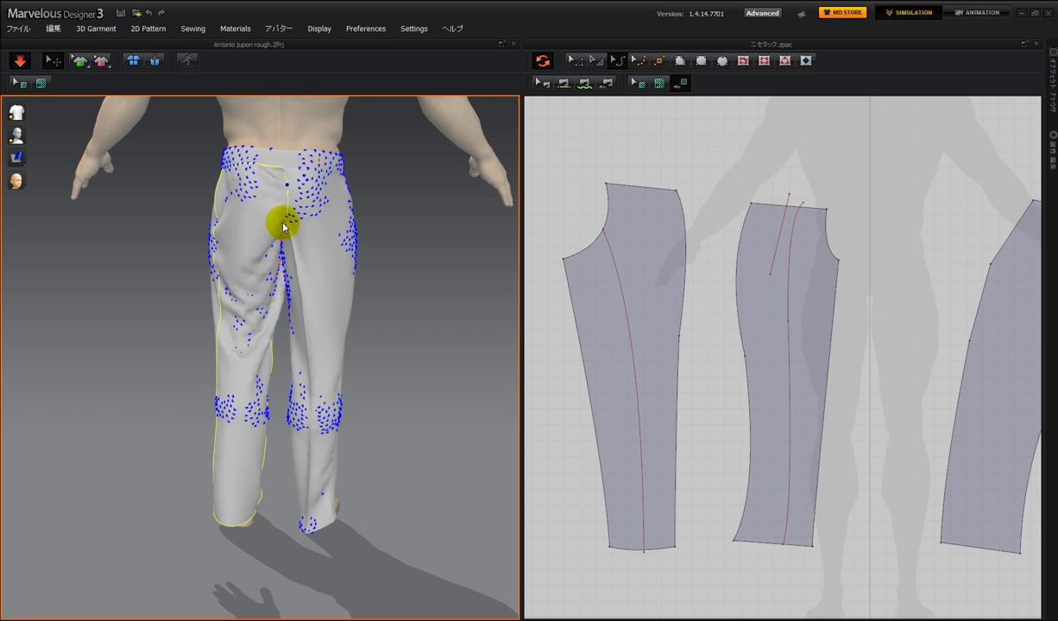
{"action": "right_click_drag", "start_coordinate": [393, 242], "coordinate": [385, 227]}
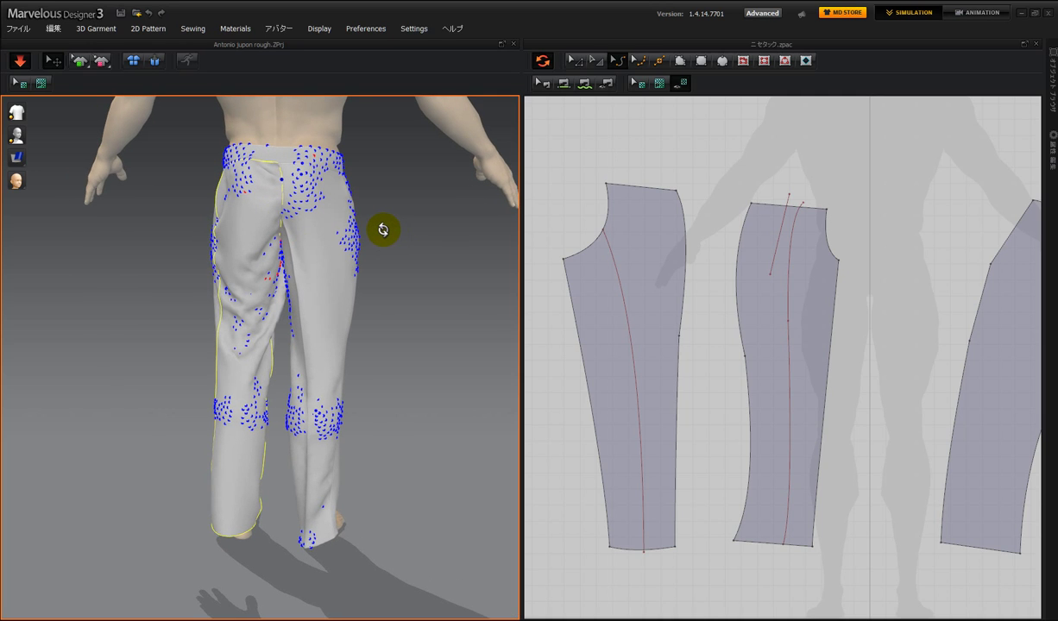
{"action": "left_click", "coordinate": [648, 233]}
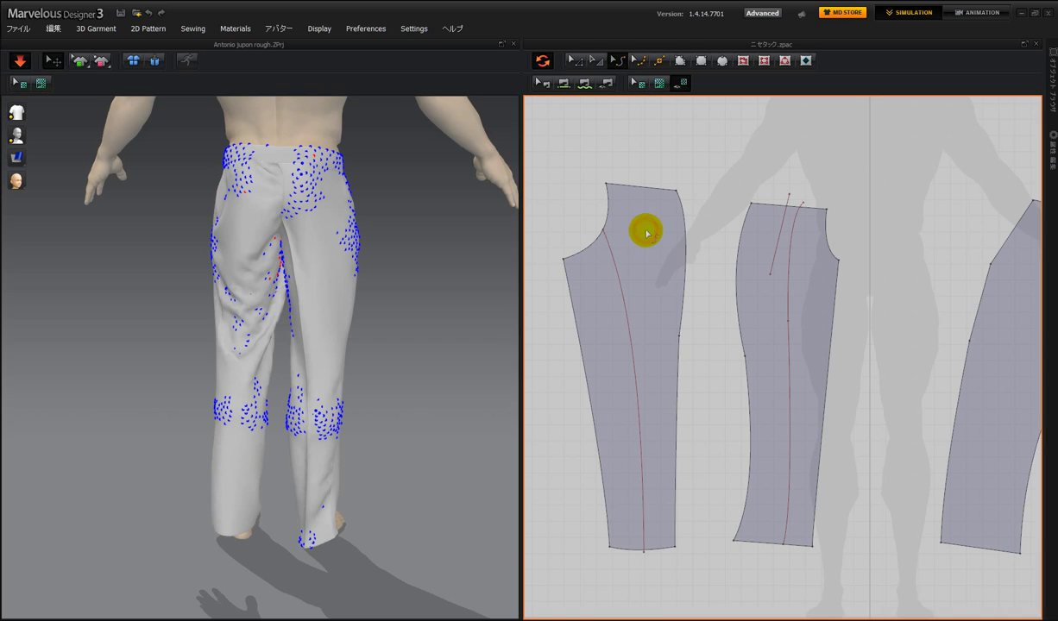
{"action": "left_click", "coordinate": [686, 249]}
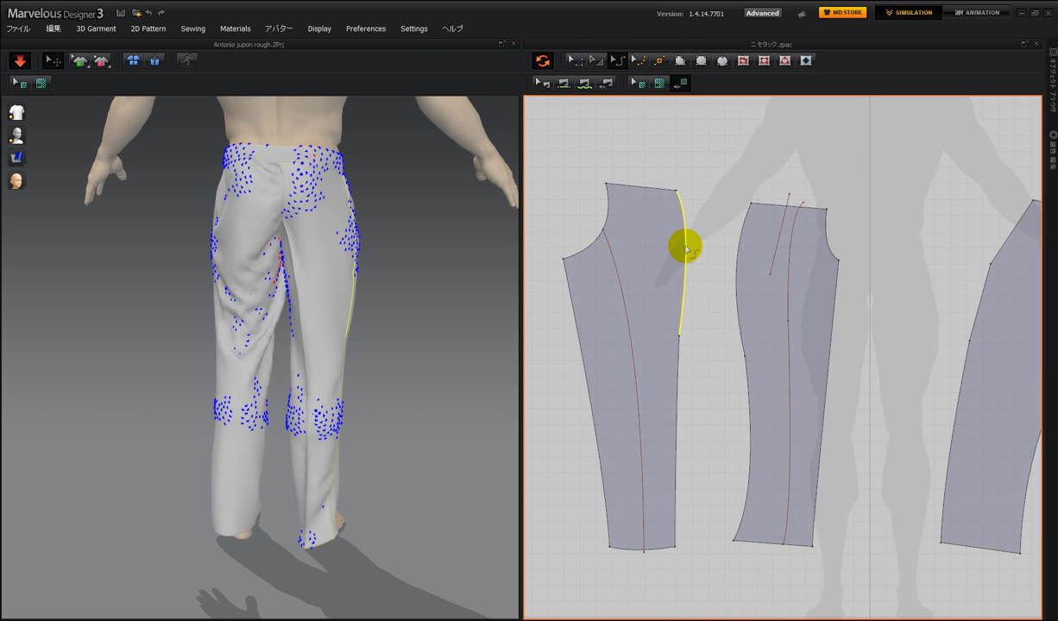
{"action": "left_click", "coordinate": [607, 221]}
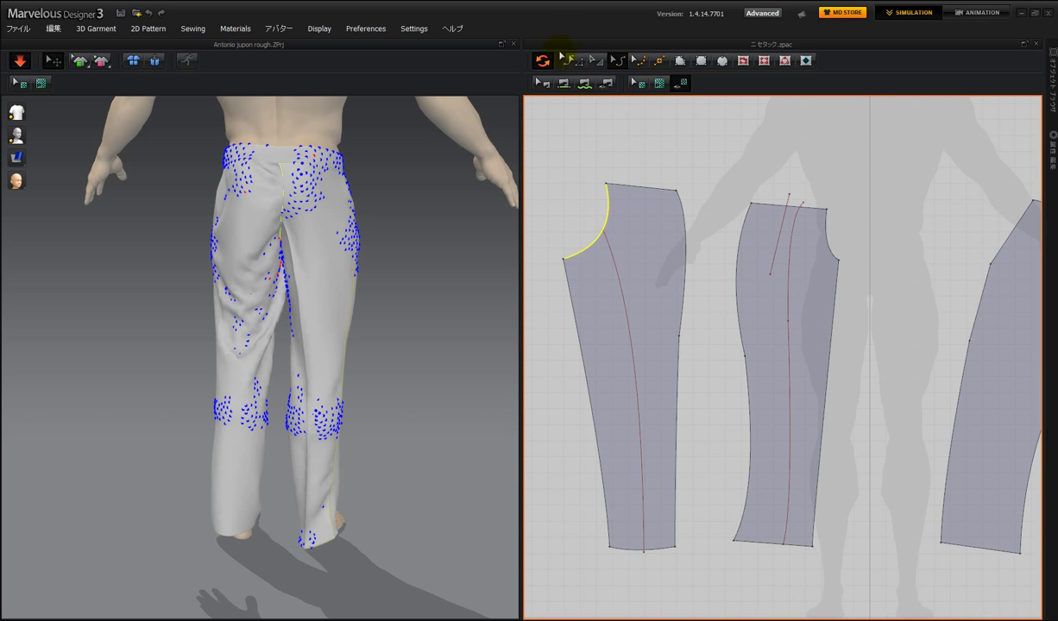
{"action": "left_click", "coordinate": [610, 236]}
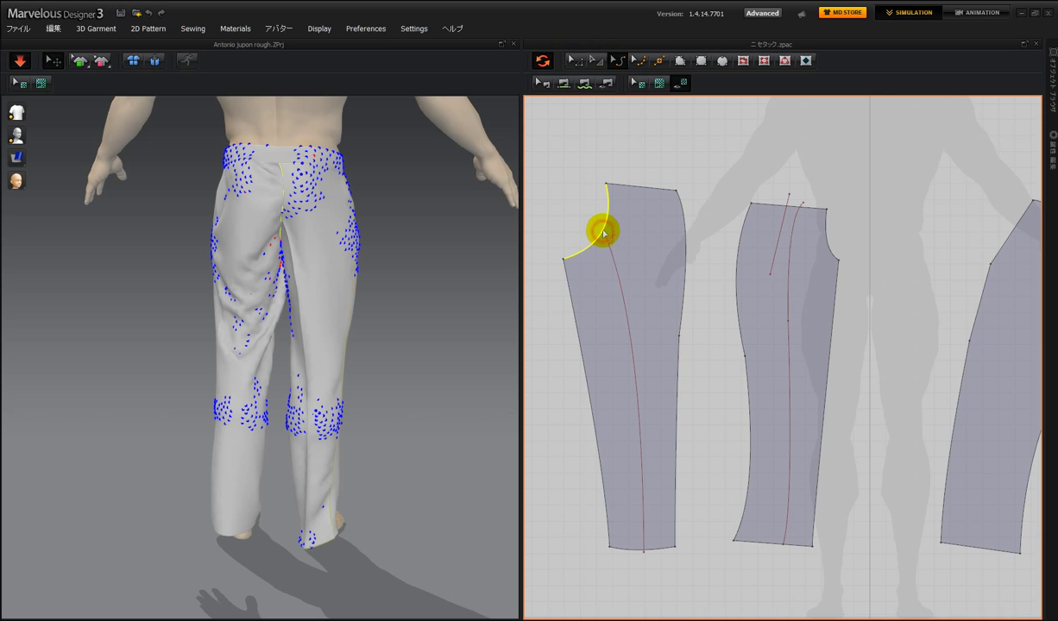
{"action": "left_click", "coordinate": [604, 234]}
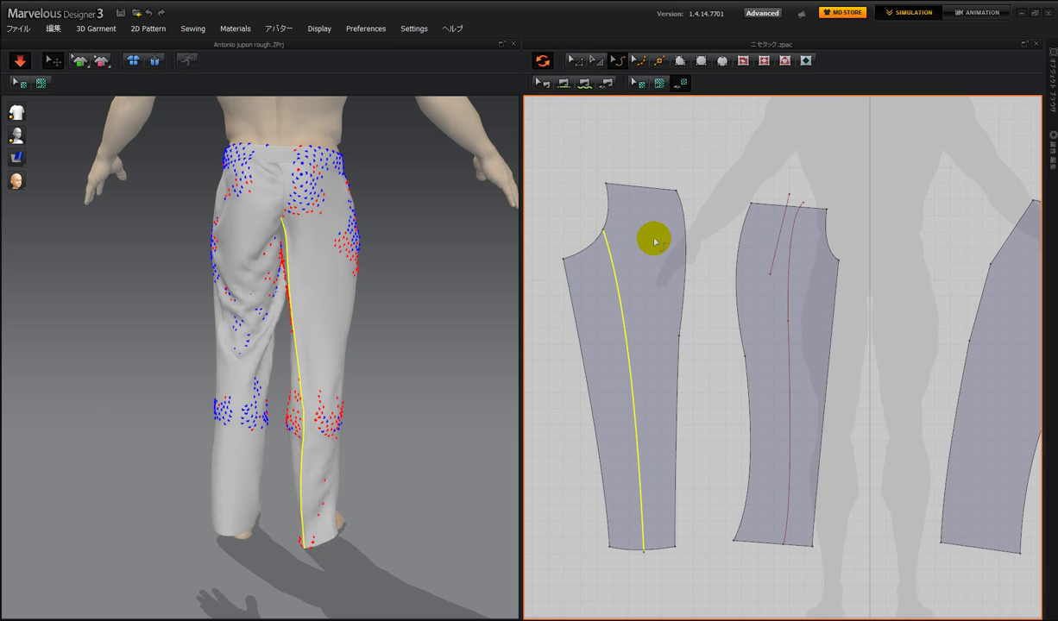
Reshape the back panel's crotch curve so it runs straighter near the waist and hooks more sharply at the inner-leg corner
{"action": "left_click", "coordinate": [605, 225]}
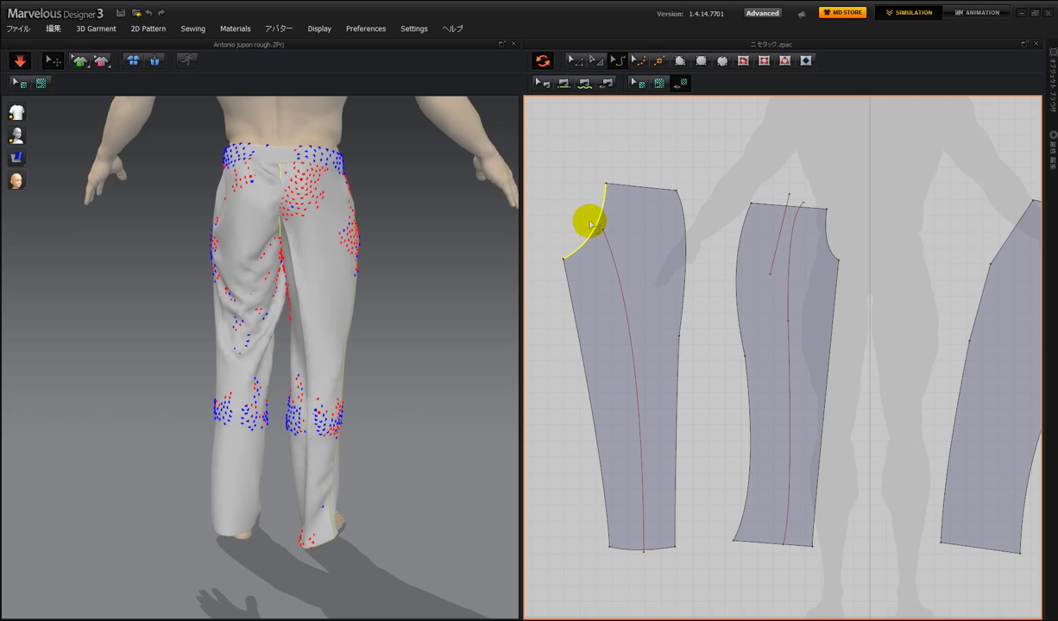
{"action": "mouse_move", "coordinate": [413, 265]}
{"action": "right_mouse_down"}
{"action": "mouse_move", "coordinate": [435, 266]}
{"action": "mouse_move", "coordinate": [419, 264]}
{"action": "right_mouse_up"}
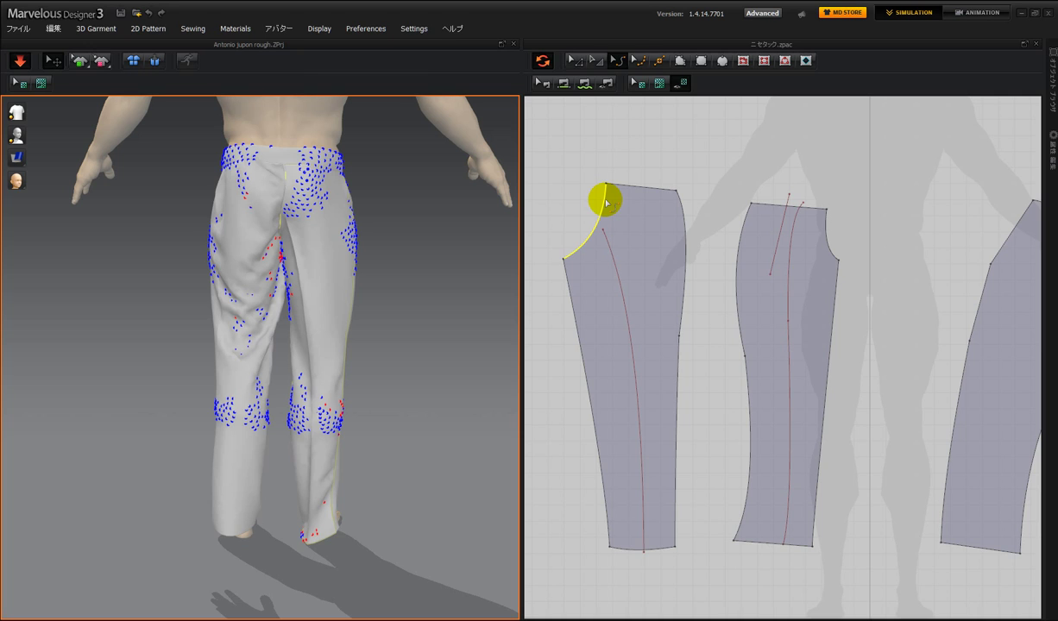
{"action": "left_click_drag", "start_coordinate": [607, 202], "coordinate": [599, 205]}
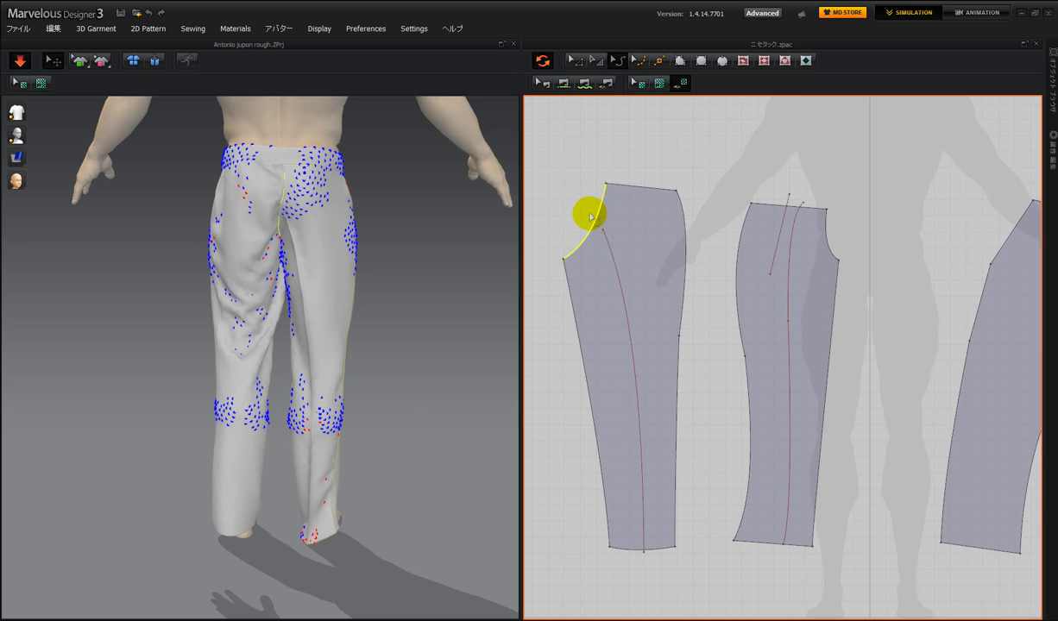
{"action": "left_click_drag", "start_coordinate": [590, 217], "coordinate": [592, 256]}
{"action": "left_click", "coordinate": [576, 244]}
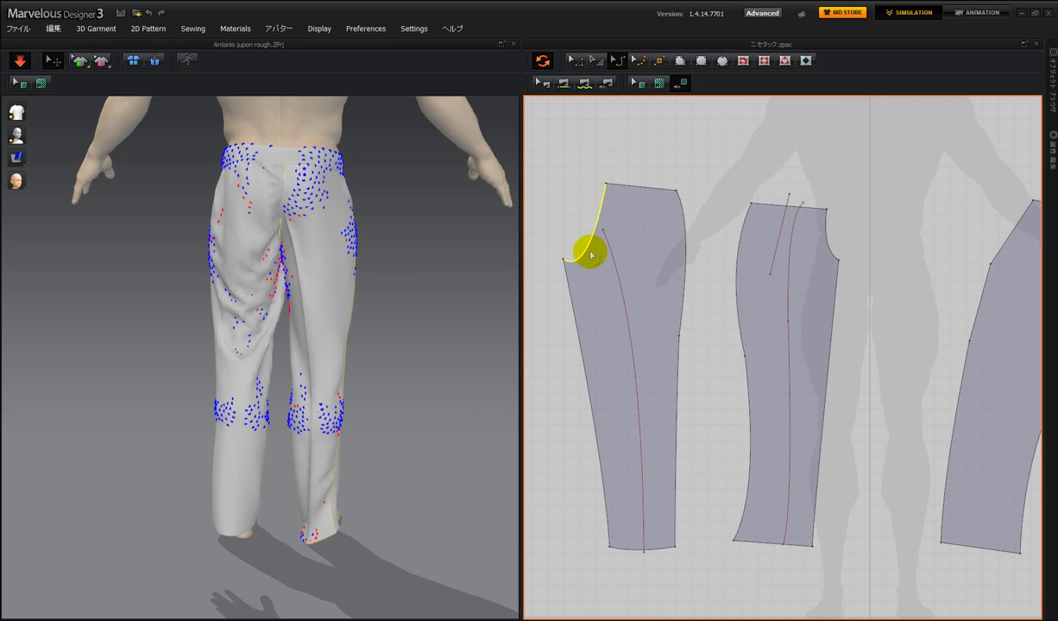
{"action": "mouse_move", "coordinate": [449, 269]}
{"action": "right_mouse_down"}
{"action": "mouse_move", "coordinate": [474, 276]}
{"action": "mouse_move", "coordinate": [457, 271]}
{"action": "right_mouse_up"}
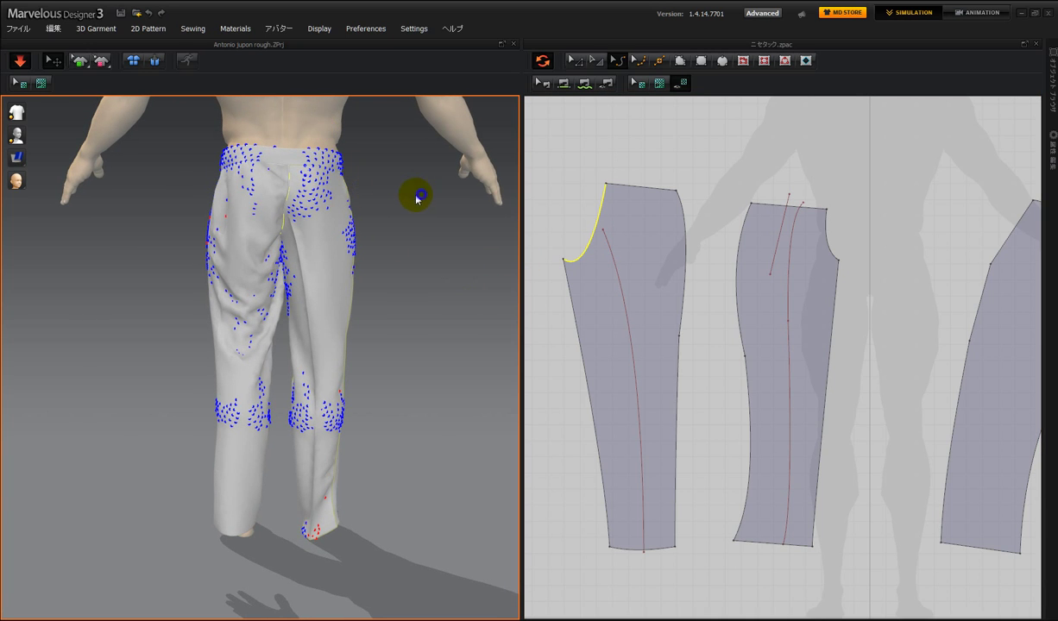
{"action": "right_click_drag", "start_coordinate": [418, 199], "coordinate": [407, 193]}
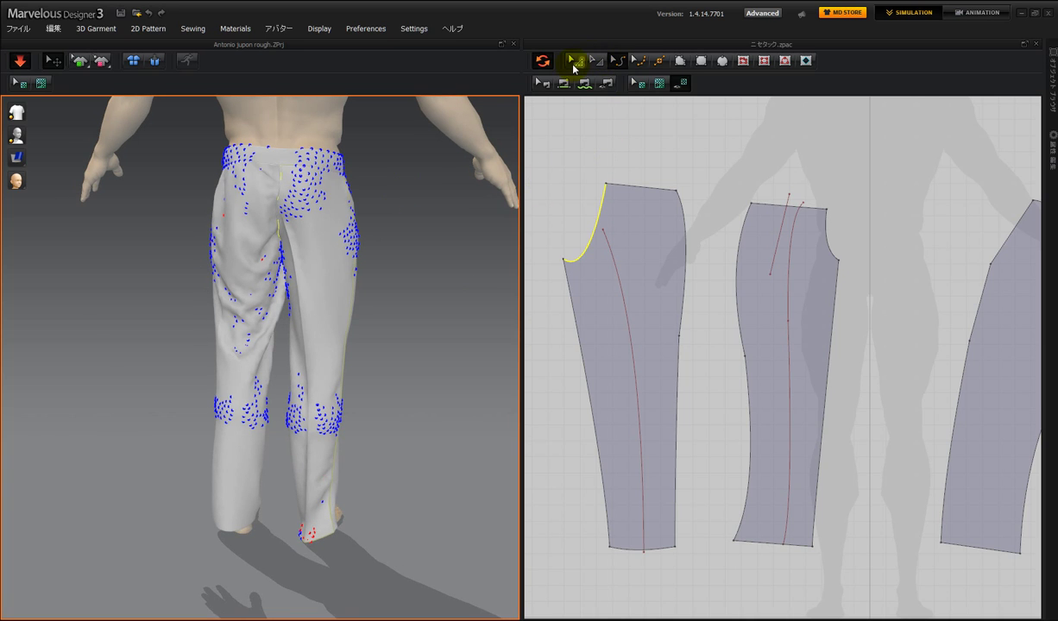
Move the back panel's waist corner at the outer seam outward, making the waist edge about 253 mm long
{"action": "left_click", "coordinate": [573, 64]}
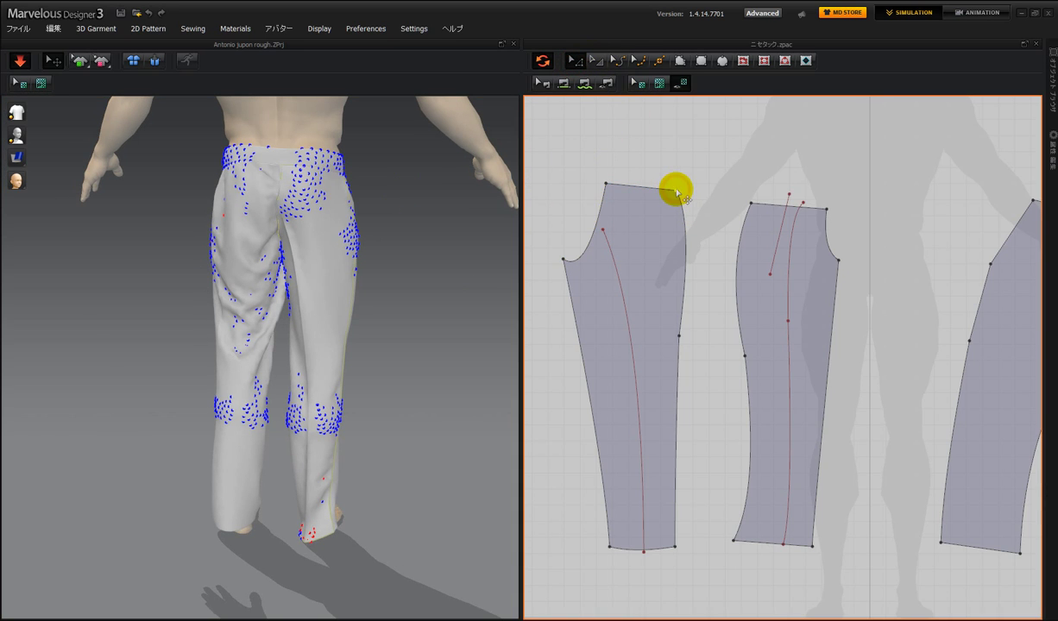
{"action": "left_click", "coordinate": [679, 194]}
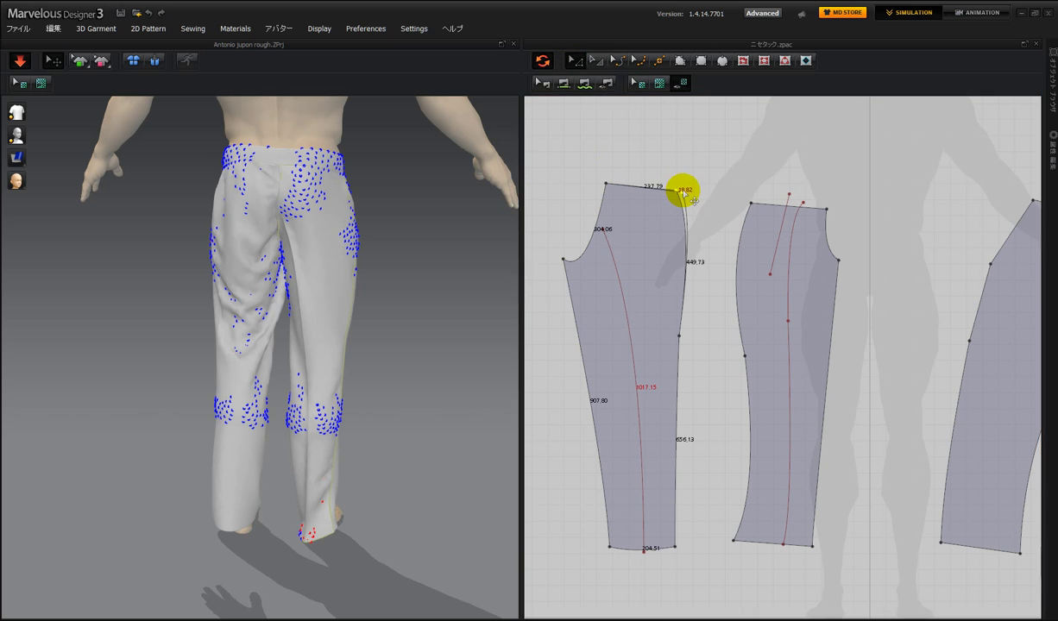
{"action": "key", "text": "Delete"}
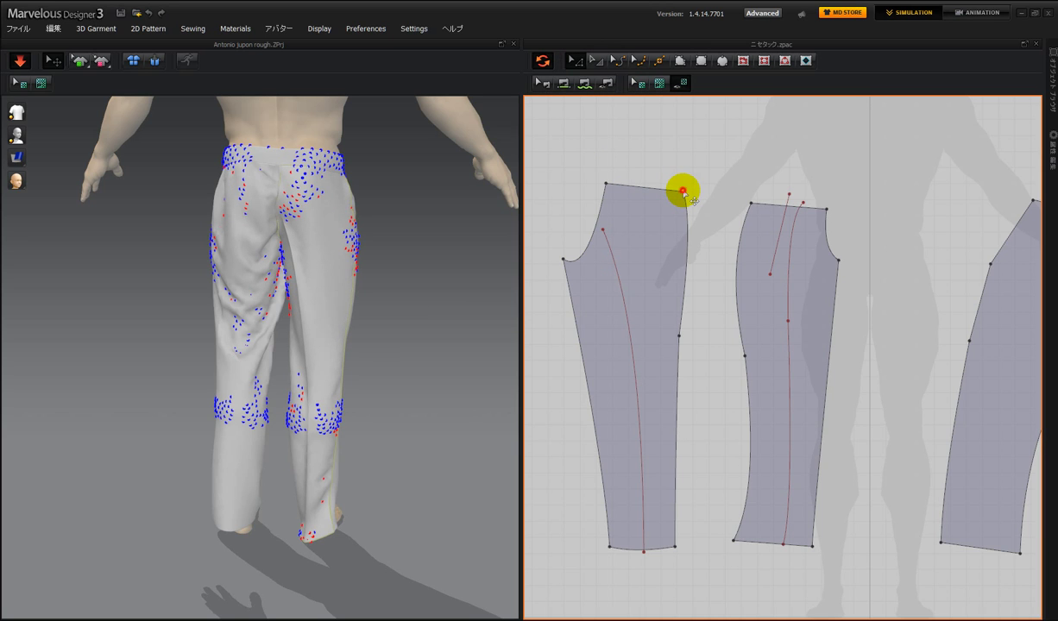
{"action": "left_click", "coordinate": [686, 192]}
{"action": "key", "text": "Delete"}
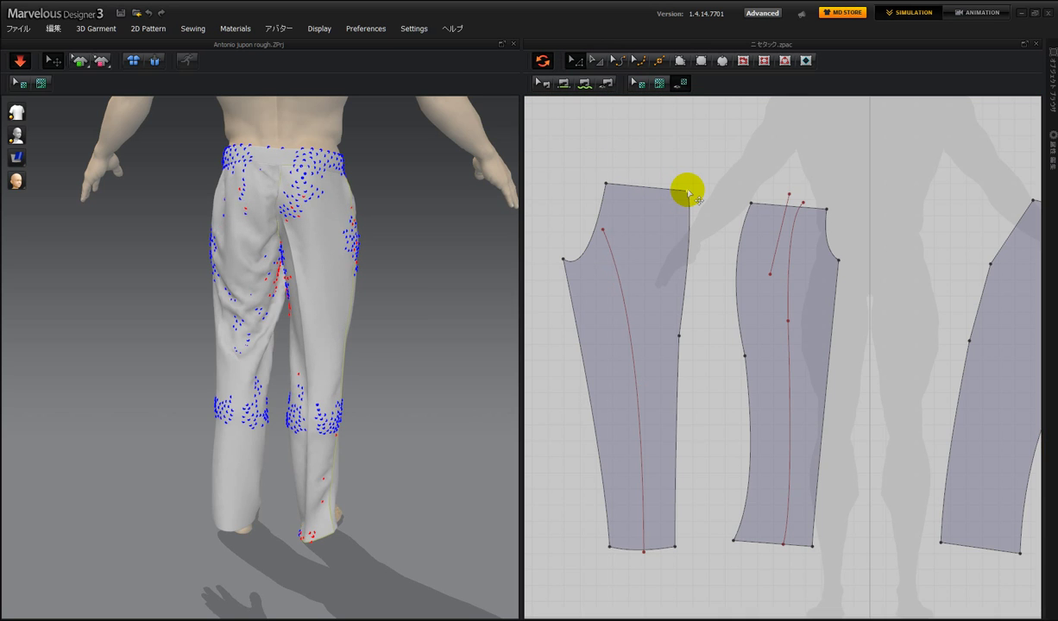
{"action": "right_click_drag", "start_coordinate": [472, 264], "coordinate": [491, 225]}
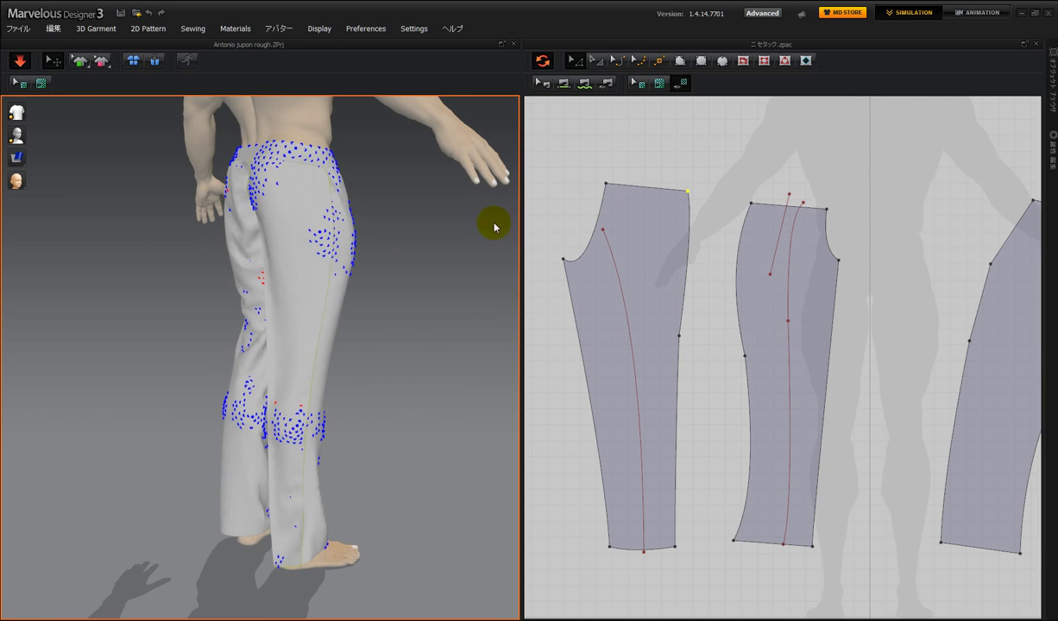
{"action": "left_click", "coordinate": [688, 191]}
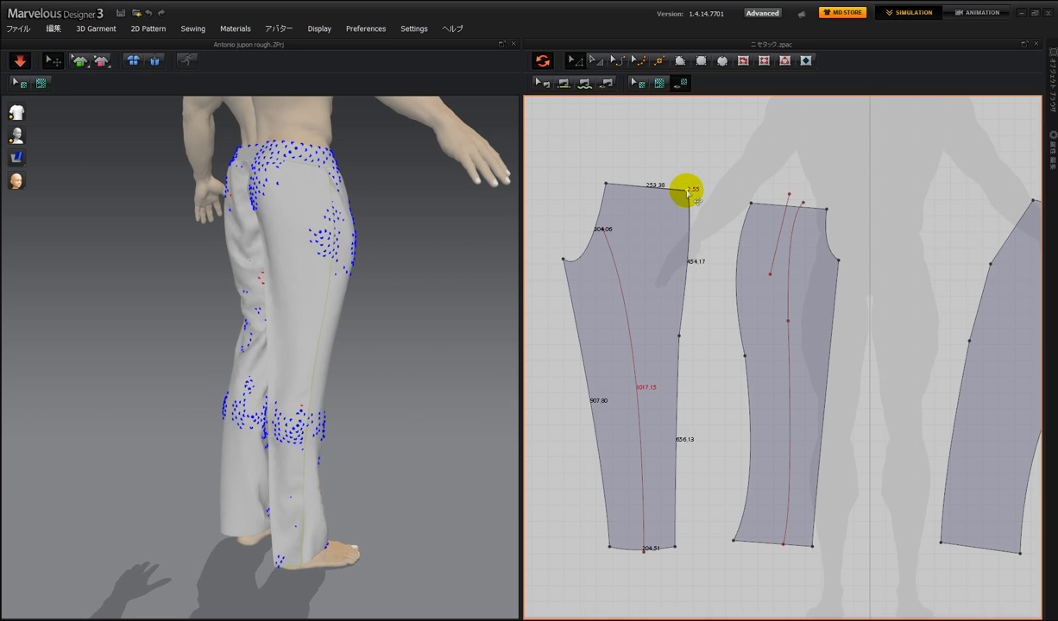
{"action": "left_click_drag", "start_coordinate": [688, 192], "coordinate": [687, 191]}
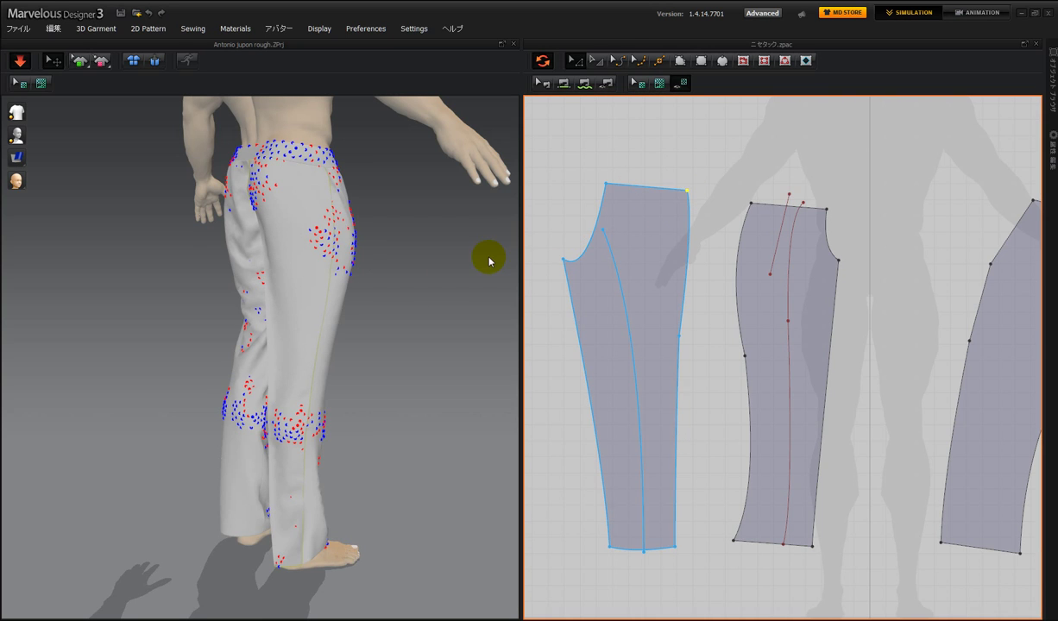
{"action": "right_click_drag", "start_coordinate": [472, 260], "coordinate": [526, 260]}
Add a point to the back panel's crotch curve, about 95 mm along it from the waist corner
{"action": "left_click", "coordinate": [615, 250]}
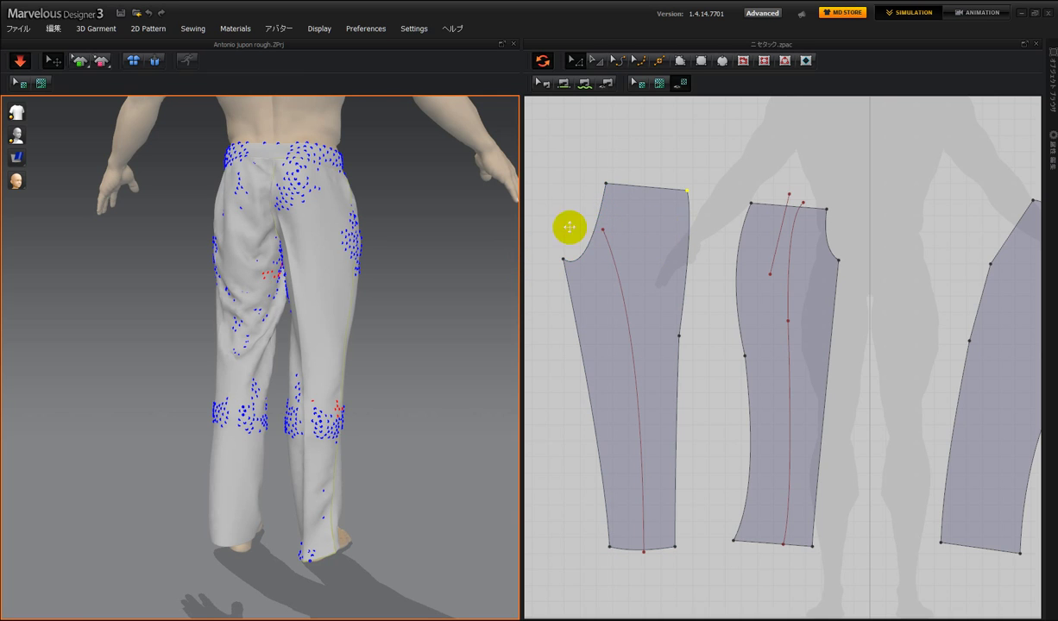
{"action": "left_click", "coordinate": [302, 183]}
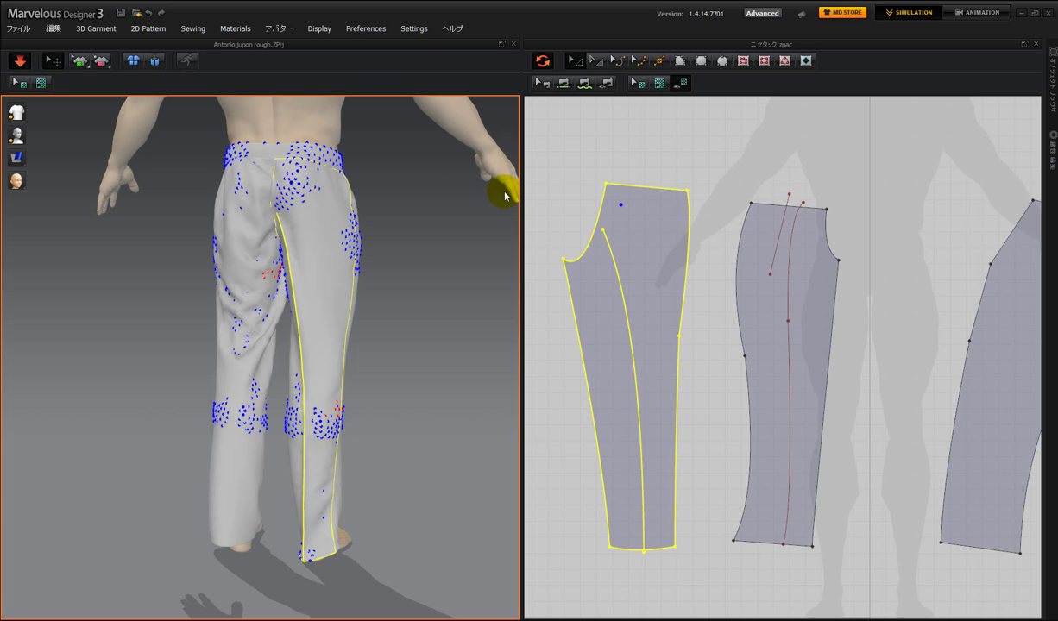
{"action": "left_click", "coordinate": [659, 62]}
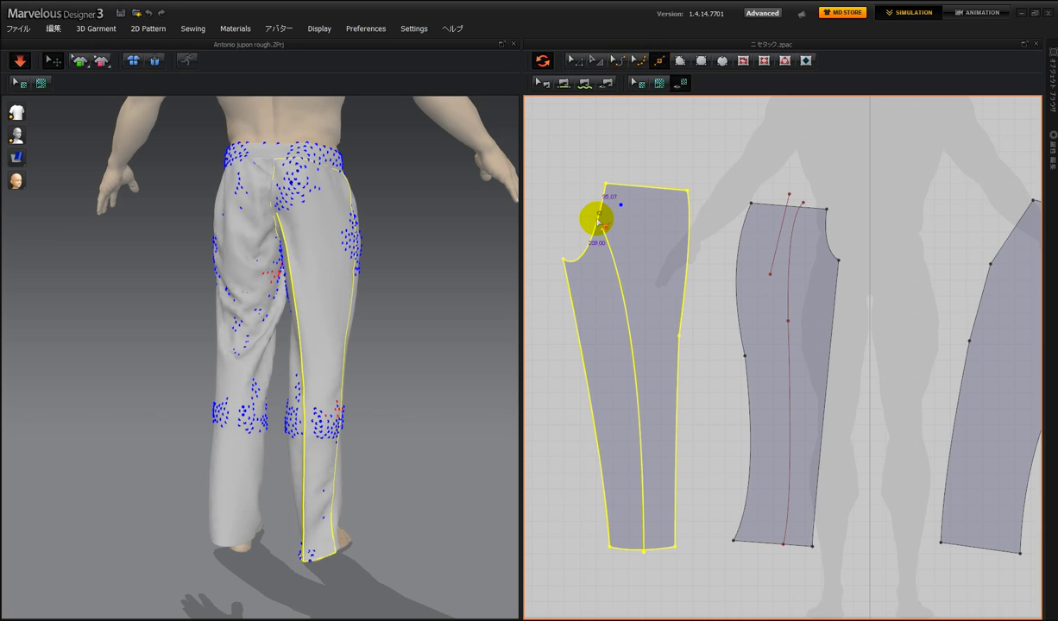
{"action": "left_click", "coordinate": [597, 221]}
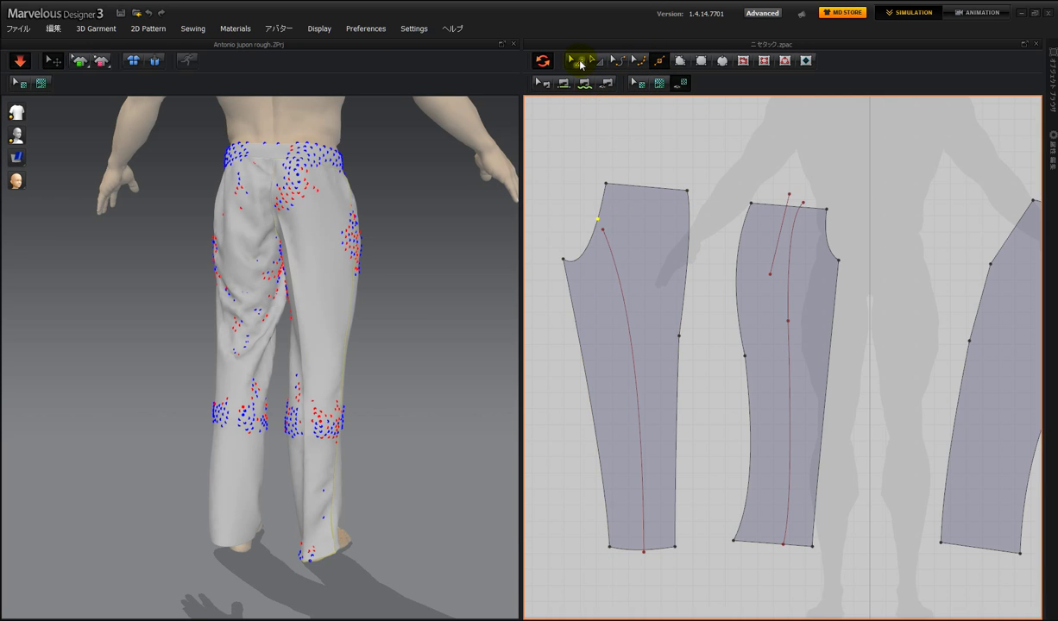
Try bulging the upper section of the back panel's crotch curve outward near the waist corner, and undo it
{"action": "left_click", "coordinate": [629, 62]}
{"action": "left_click_drag", "start_coordinate": [597, 221], "coordinate": [586, 189]}
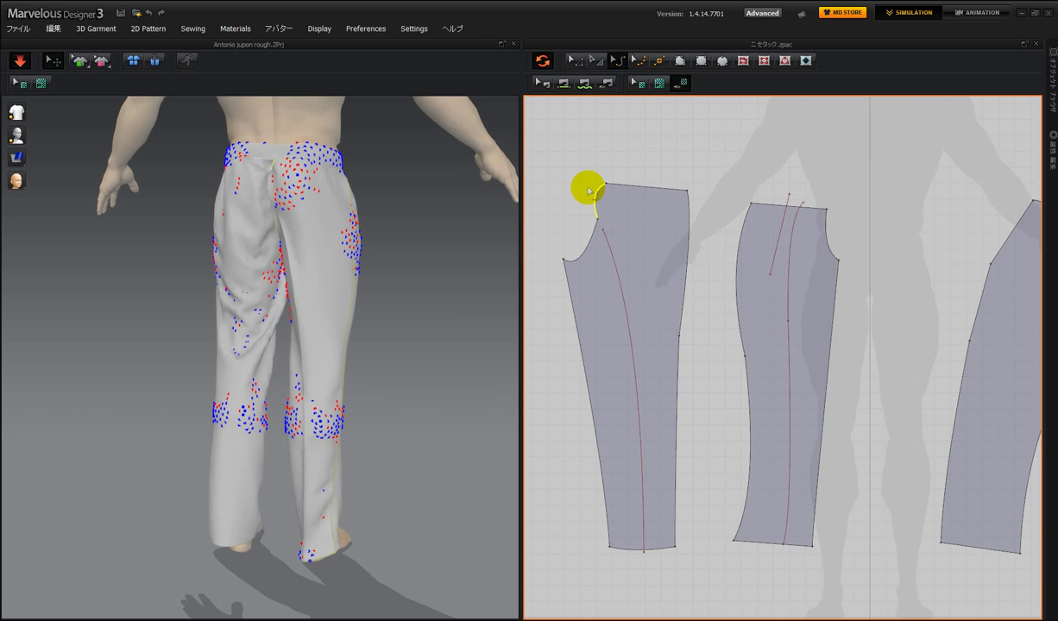
{"action": "right_click_drag", "start_coordinate": [470, 219], "coordinate": [505, 220]}
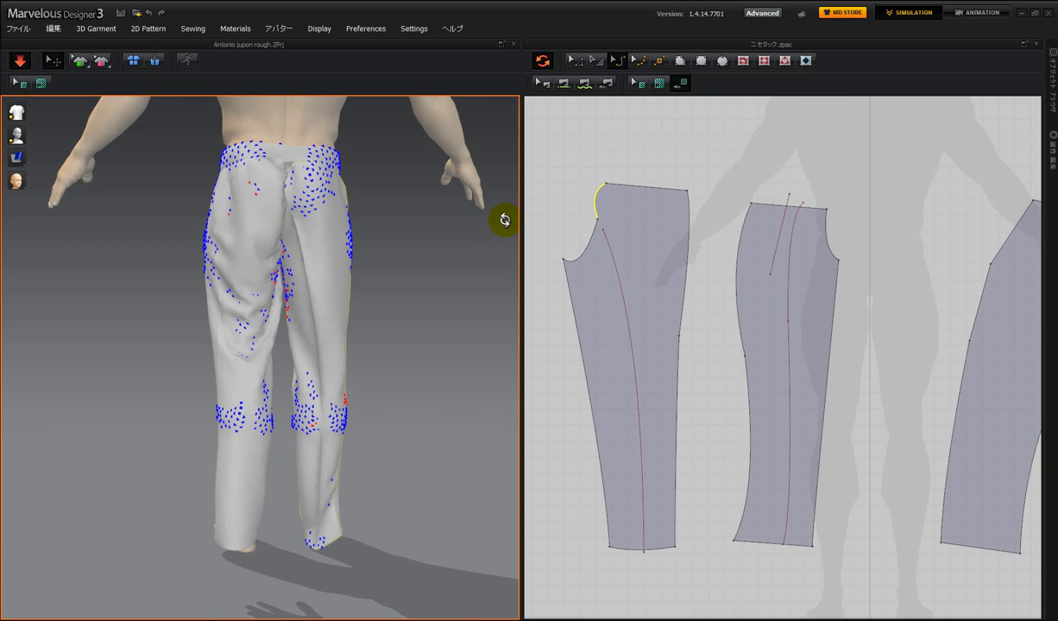
{"action": "key", "text": "ctrl+z"}
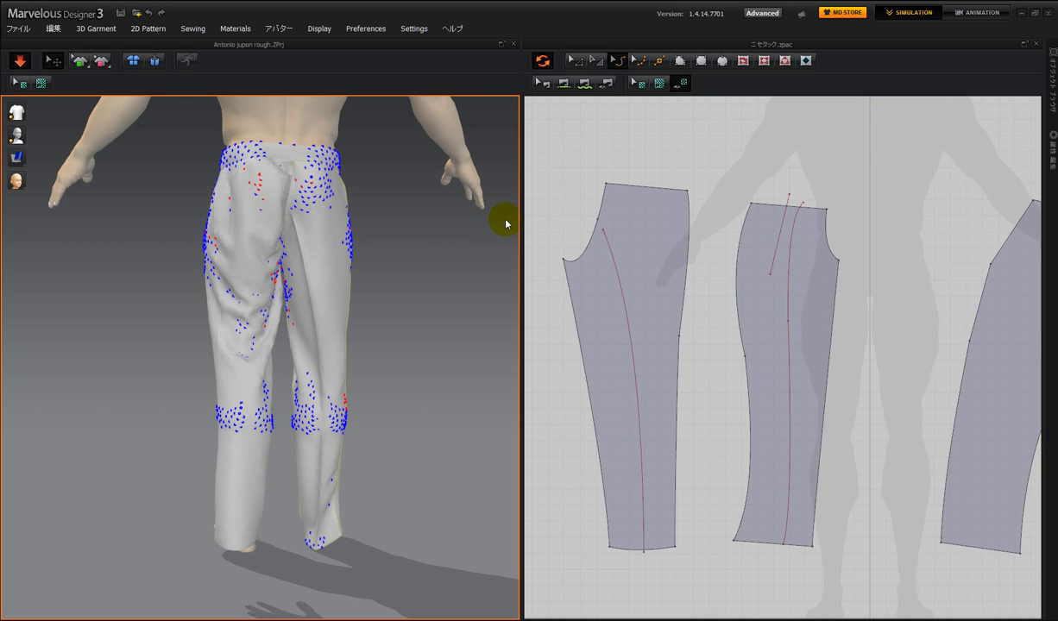
Undo the point added to the back panel's crotch curve and reshape the curve to run level into the inner-leg corner without a hook
{"action": "key", "text": "ctrl+z"}
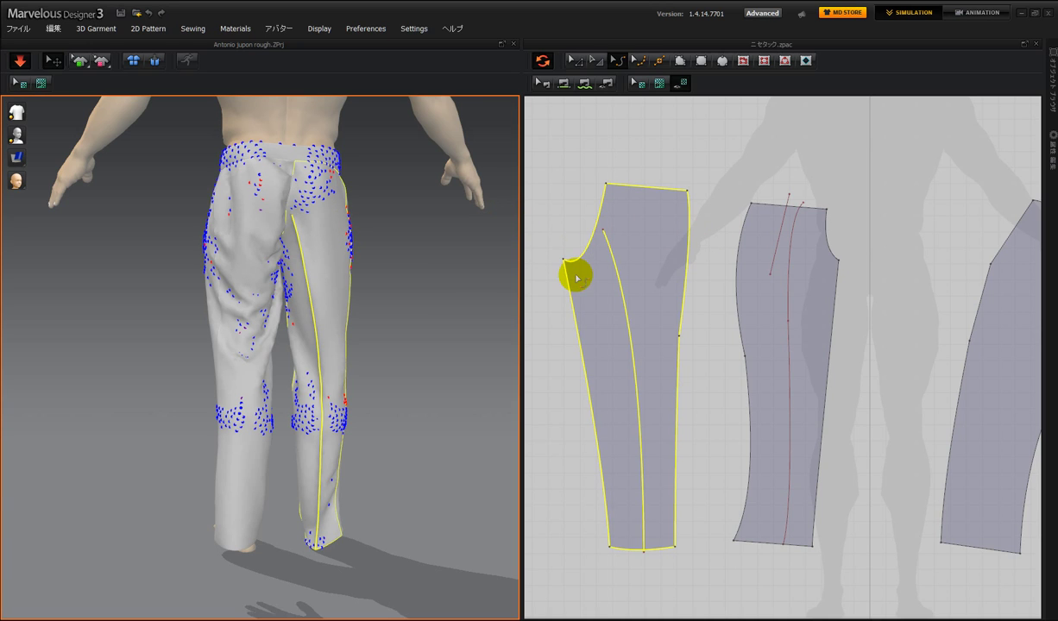
{"action": "left_click", "coordinate": [571, 259]}
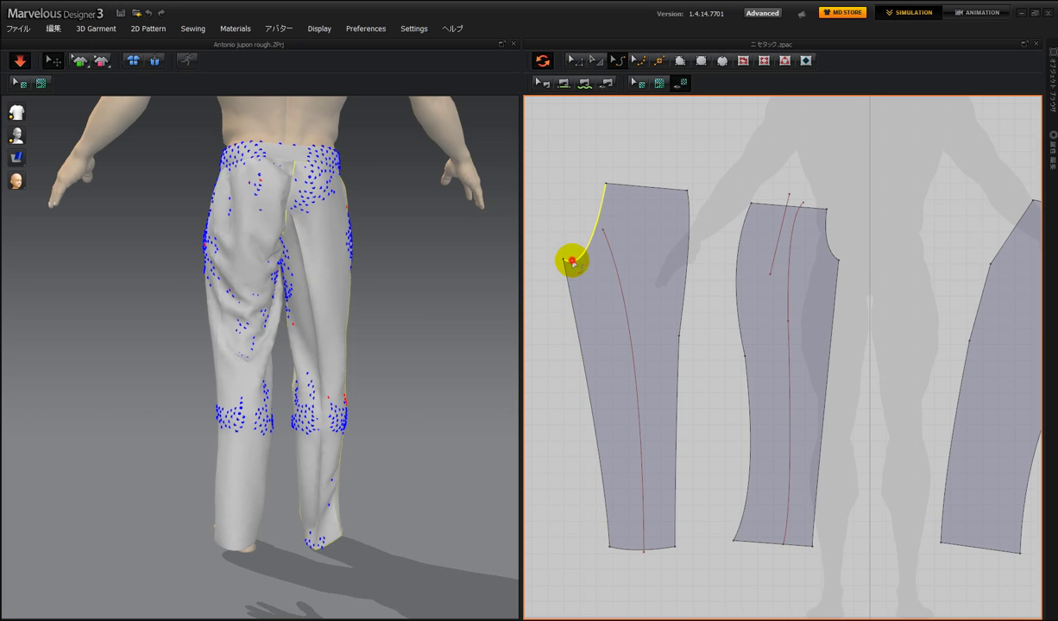
{"action": "left_click_drag", "start_coordinate": [574, 251], "coordinate": [575, 252]}
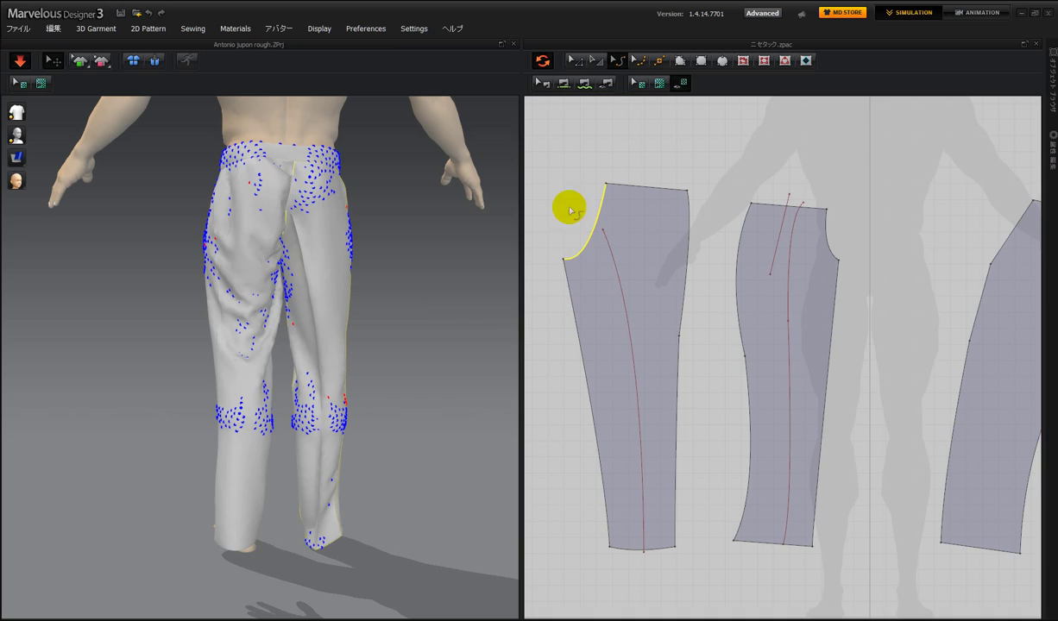
{"action": "right_click_drag", "start_coordinate": [400, 243], "coordinate": [396, 245]}
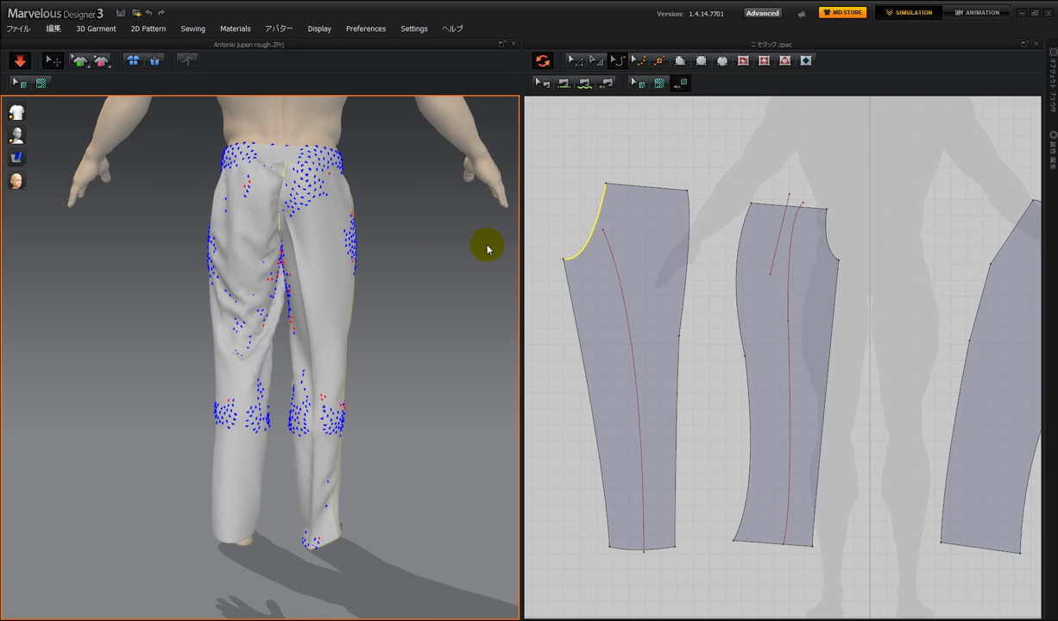
Move the back panel's waist corner at the crotch seam outward to widen the waist edge, and check the seat in 3D
{"action": "left_click", "coordinate": [573, 61]}
{"action": "left_click", "coordinate": [610, 193]}
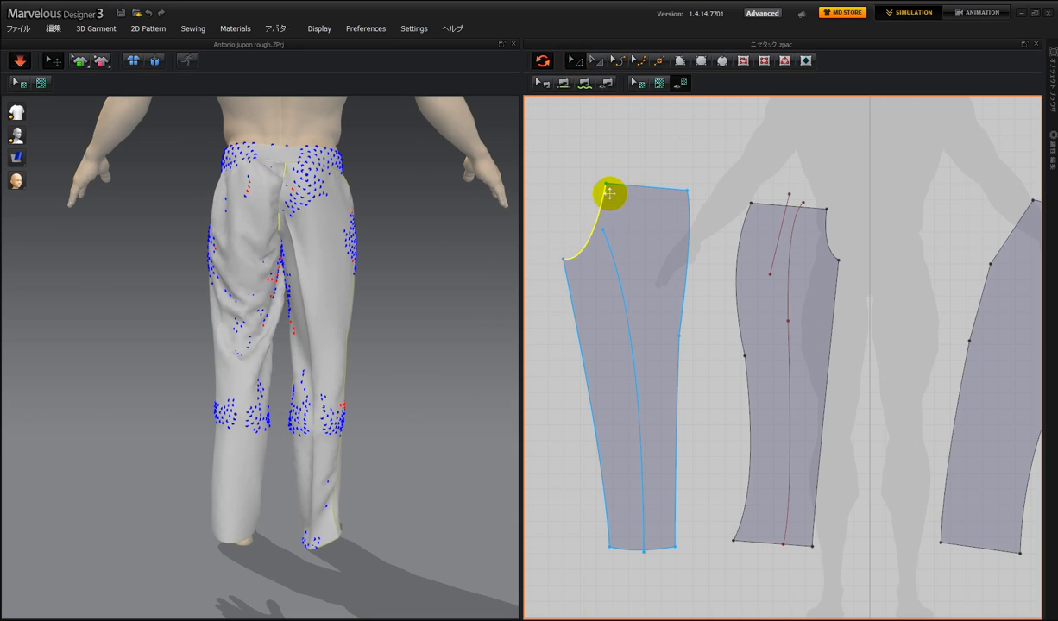
{"action": "left_click_drag", "start_coordinate": [608, 186], "coordinate": [598, 184]}
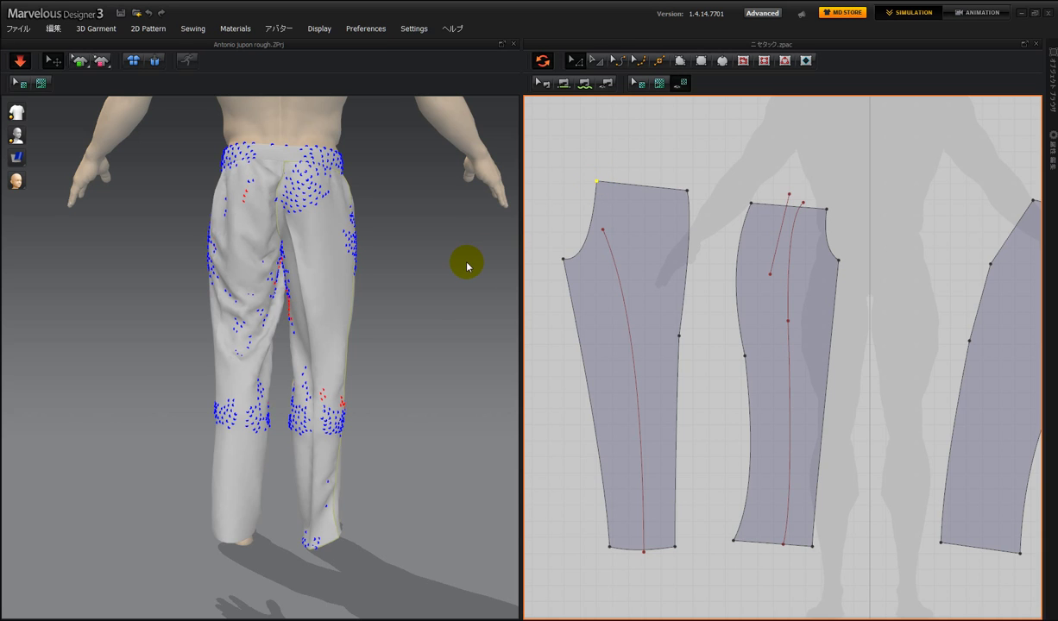
{"action": "right_click_drag", "start_coordinate": [467, 265], "coordinate": [424, 242]}
{"action": "left_click", "coordinate": [313, 207]}
Flatten the back panel's crotch curve so it bends only slightly between the waist corner and the inner-leg corner
{"action": "left_click", "coordinate": [573, 258]}
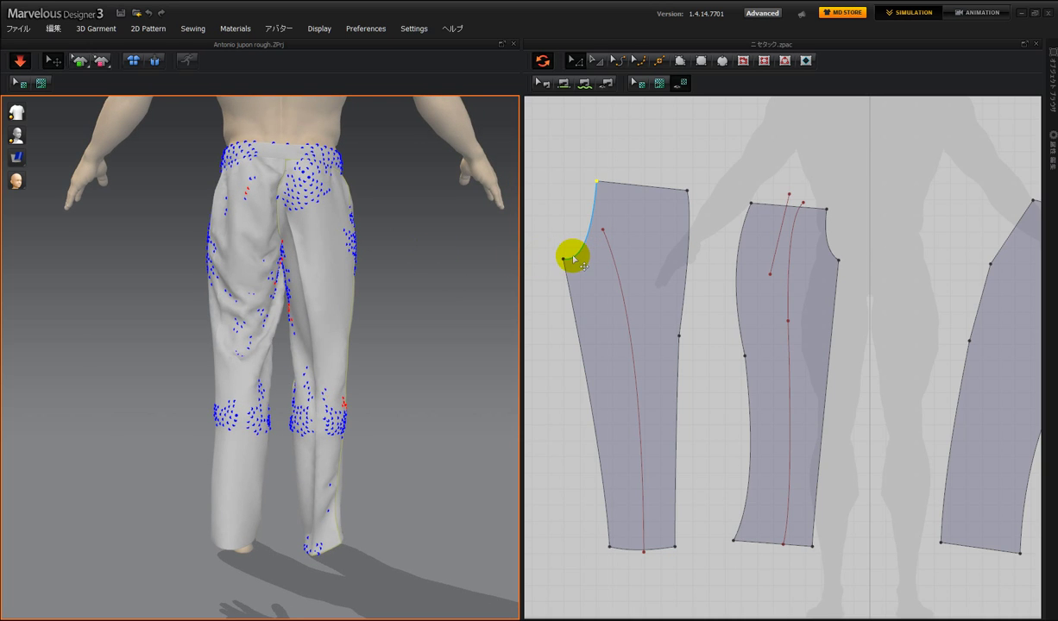
{"action": "left_click", "coordinate": [618, 61]}
{"action": "left_click", "coordinate": [567, 252]}
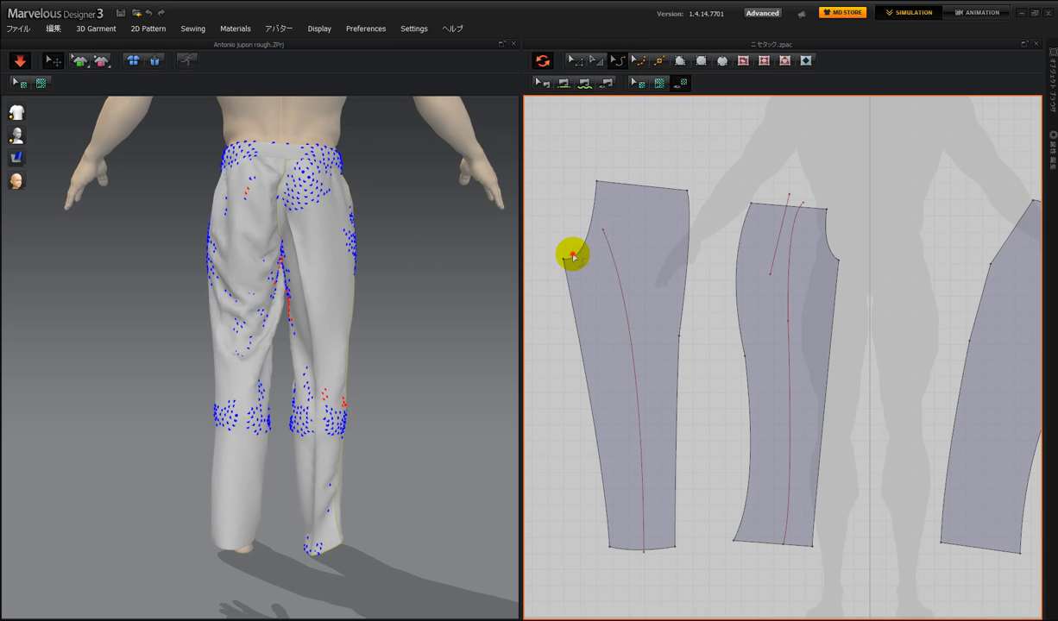
{"action": "left_click", "coordinate": [574, 257]}
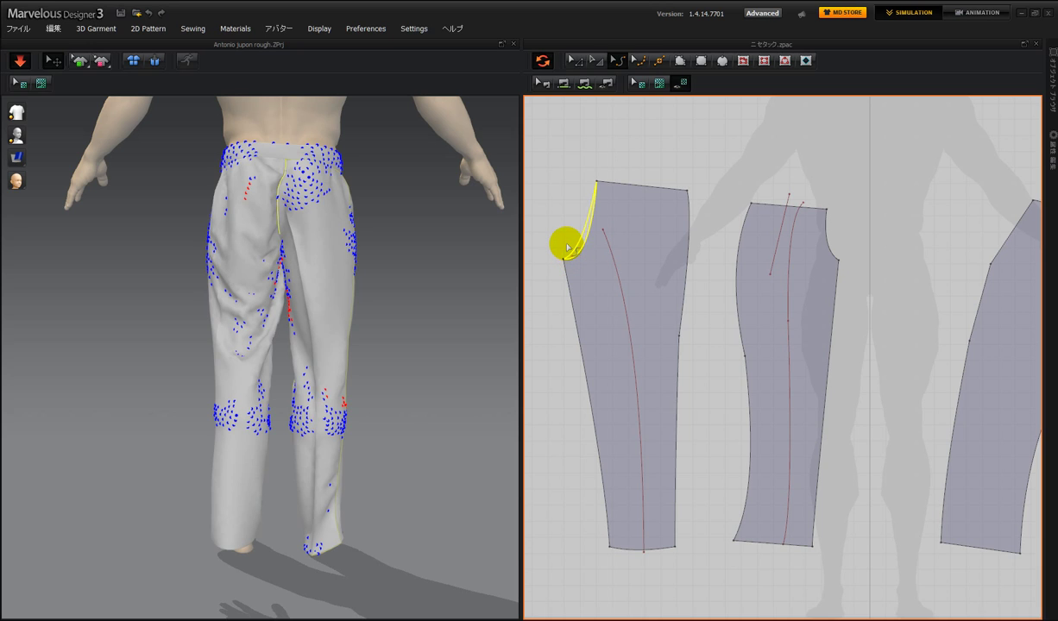
{"action": "left_click_drag", "start_coordinate": [567, 248], "coordinate": [567, 248]}
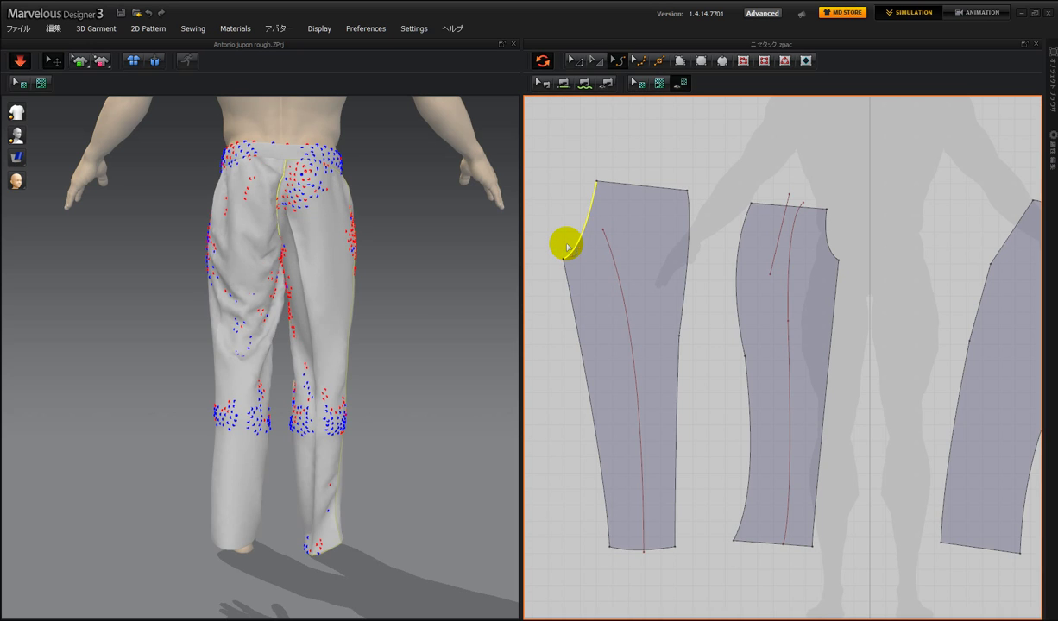
Lower the back panel's inner-leg corner at the end of the crotch curve and check the fit in 3D
{"action": "left_click", "coordinate": [573, 60]}
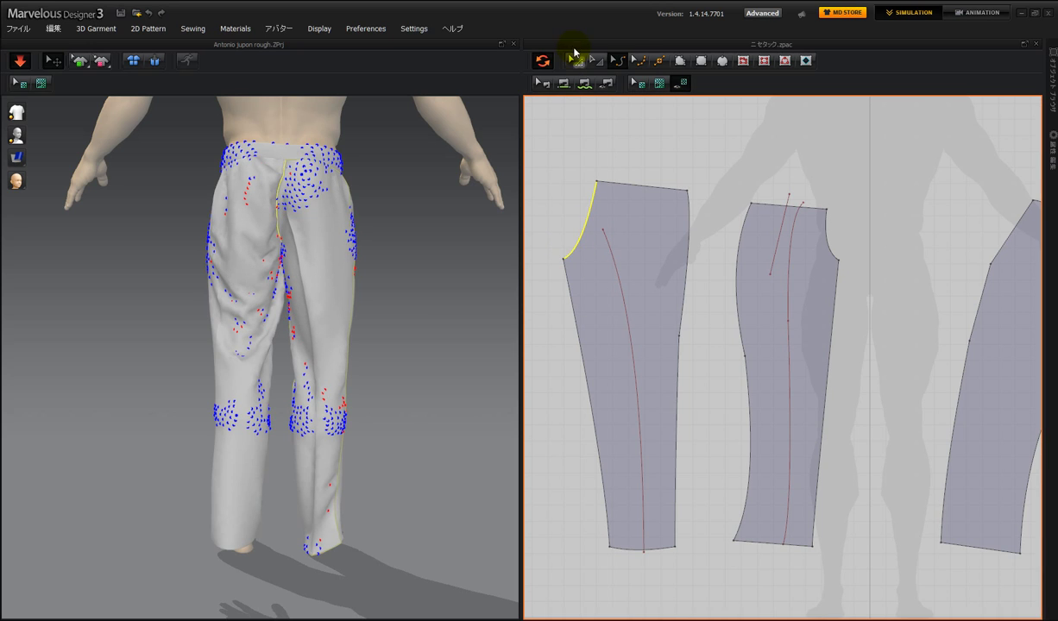
{"action": "left_click", "coordinate": [556, 254]}
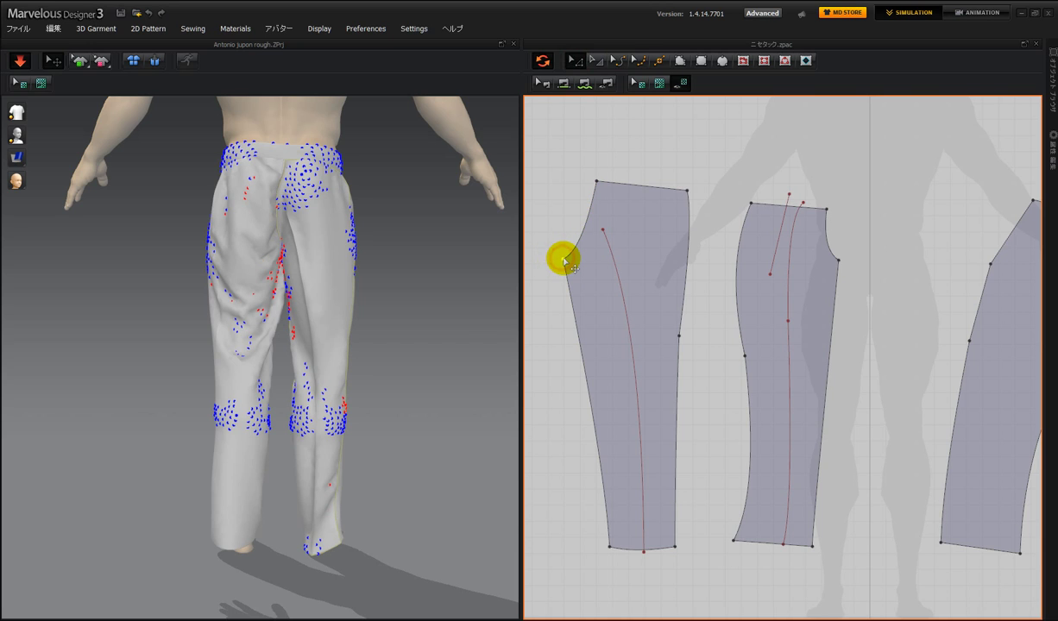
{"action": "left_click_drag", "start_coordinate": [564, 261], "coordinate": [561, 282]}
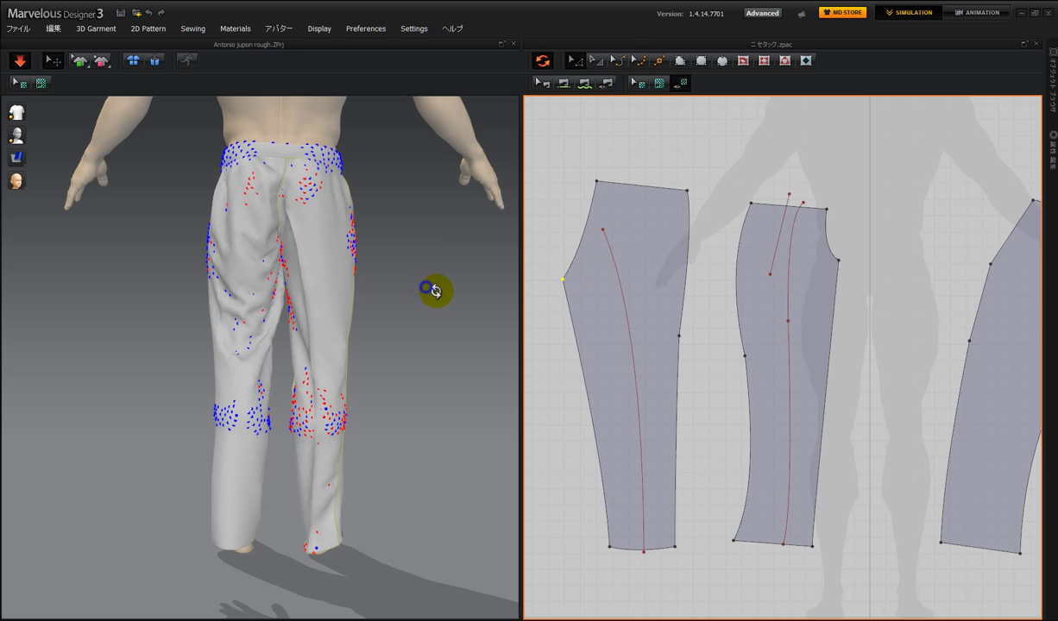
{"action": "right_click_drag", "start_coordinate": [434, 291], "coordinate": [435, 291]}
{"action": "left_click", "coordinate": [596, 281]}
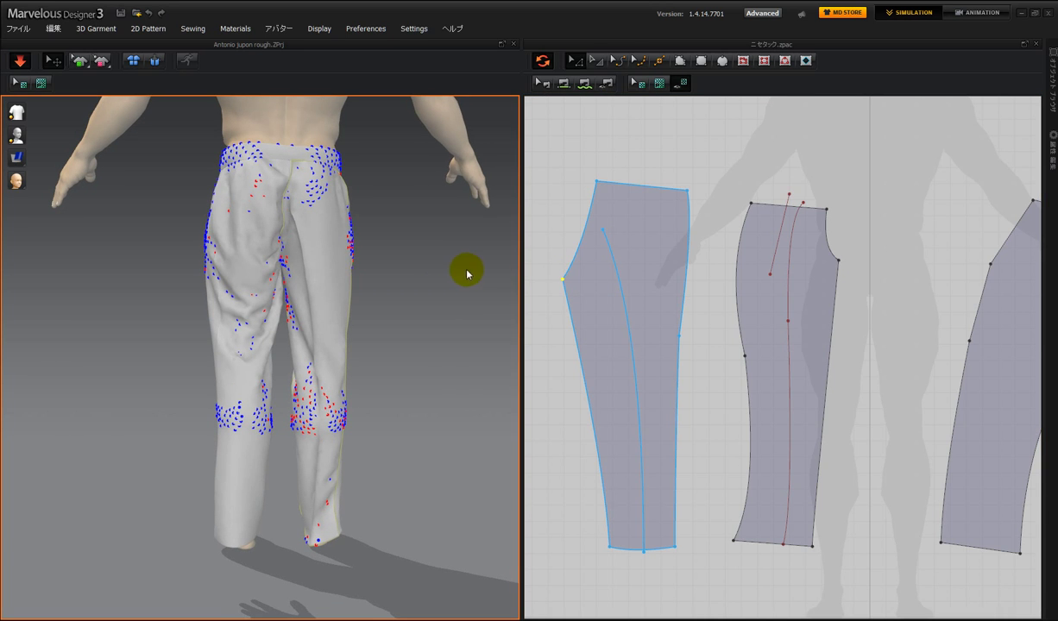
{"action": "left_click", "coordinate": [468, 272]}
Deepen the back panel's crotch curve so it drops nearly vertically from the waist and rounds level into the inner-leg corner
{"action": "left_click", "coordinate": [600, 229]}
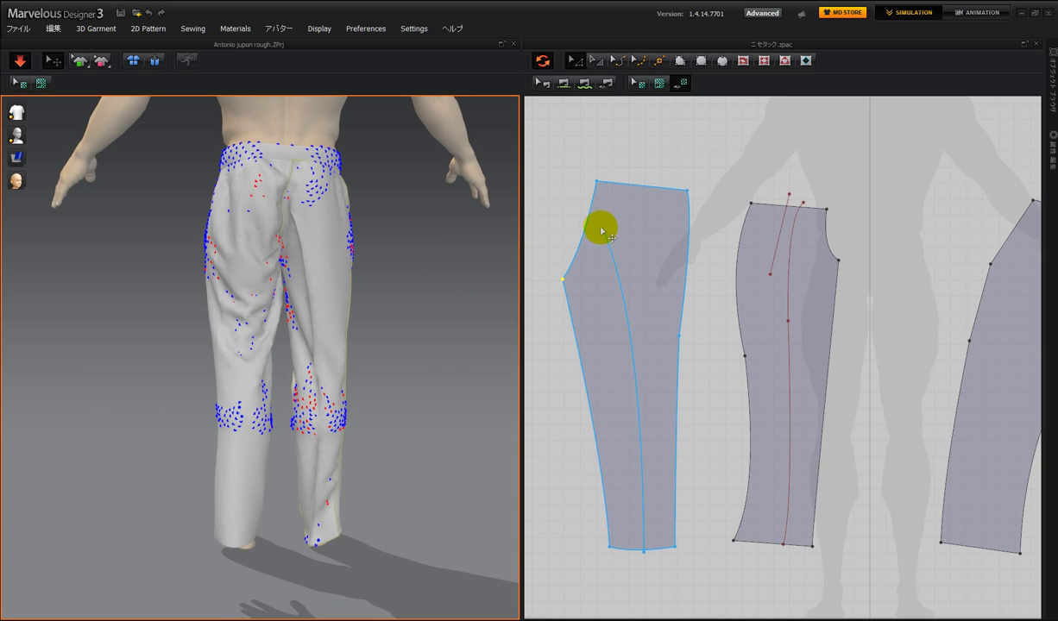
{"action": "left_click", "coordinate": [617, 60]}
{"action": "left_click", "coordinate": [584, 235]}
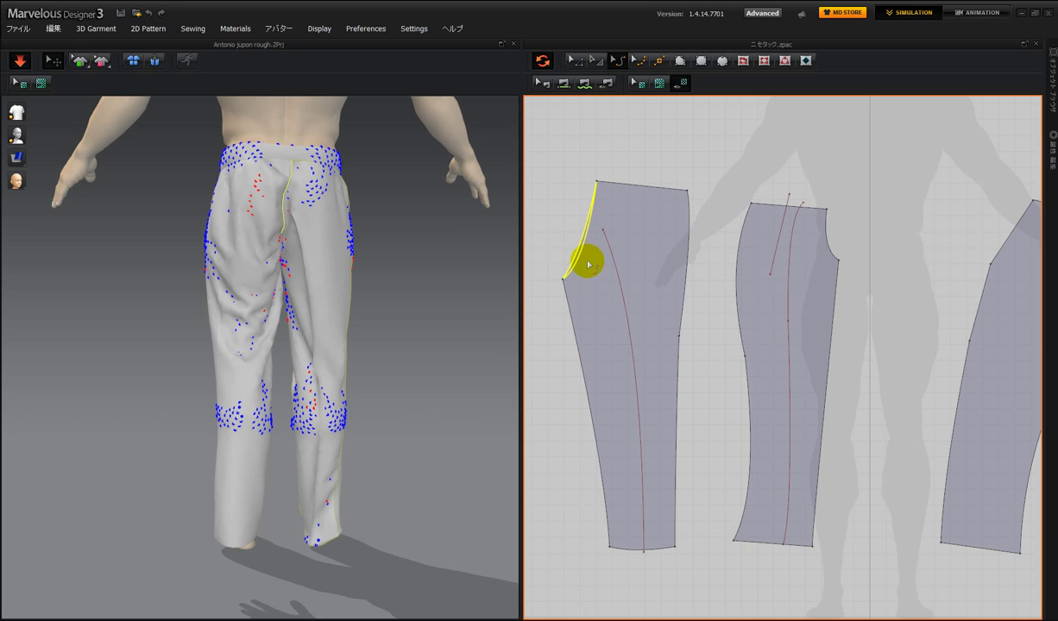
{"action": "left_click_drag", "start_coordinate": [589, 267], "coordinate": [591, 271]}
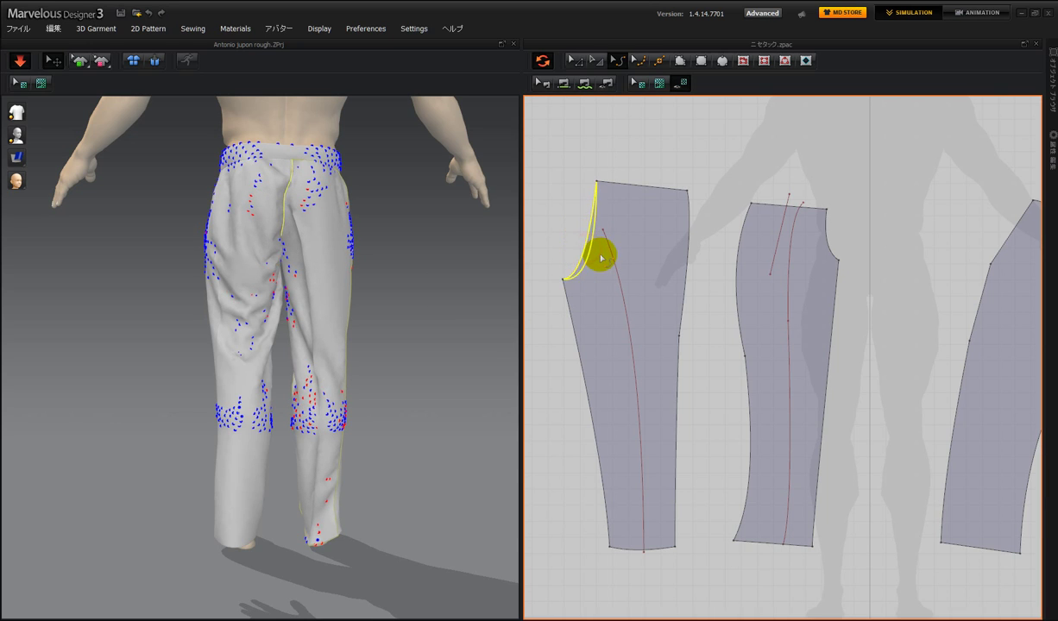
{"action": "left_click_drag", "start_coordinate": [601, 258], "coordinate": [602, 254]}
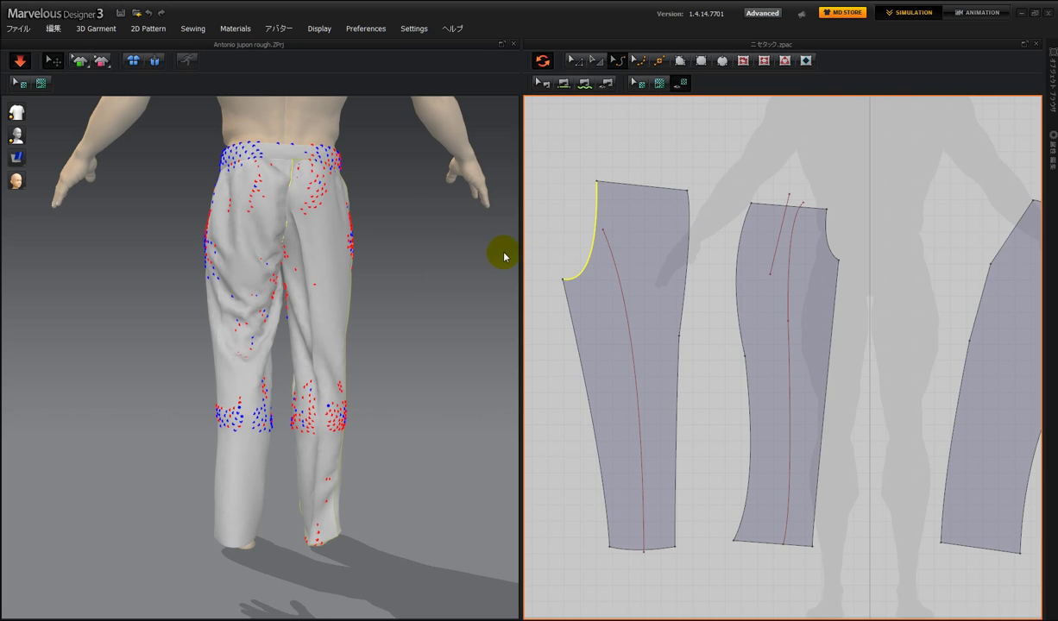
{"action": "right_click_drag", "start_coordinate": [394, 257], "coordinate": [421, 252]}
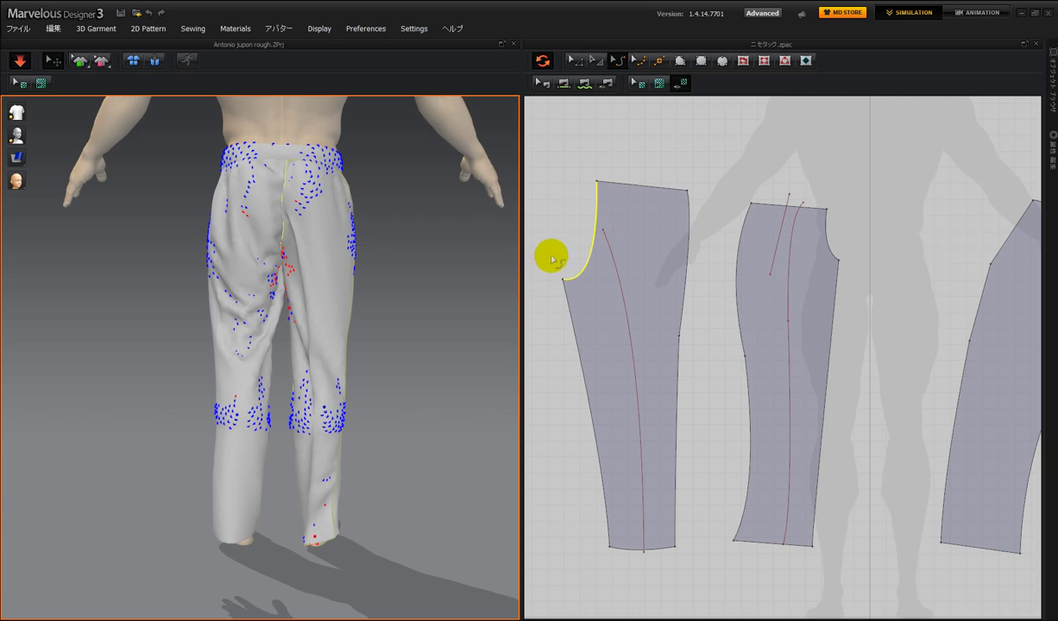
Move the back panel's waist corner at the crotch seam inward about 32 mm, making the waist edge about 251 mm long
{"action": "left_click", "coordinate": [629, 203]}
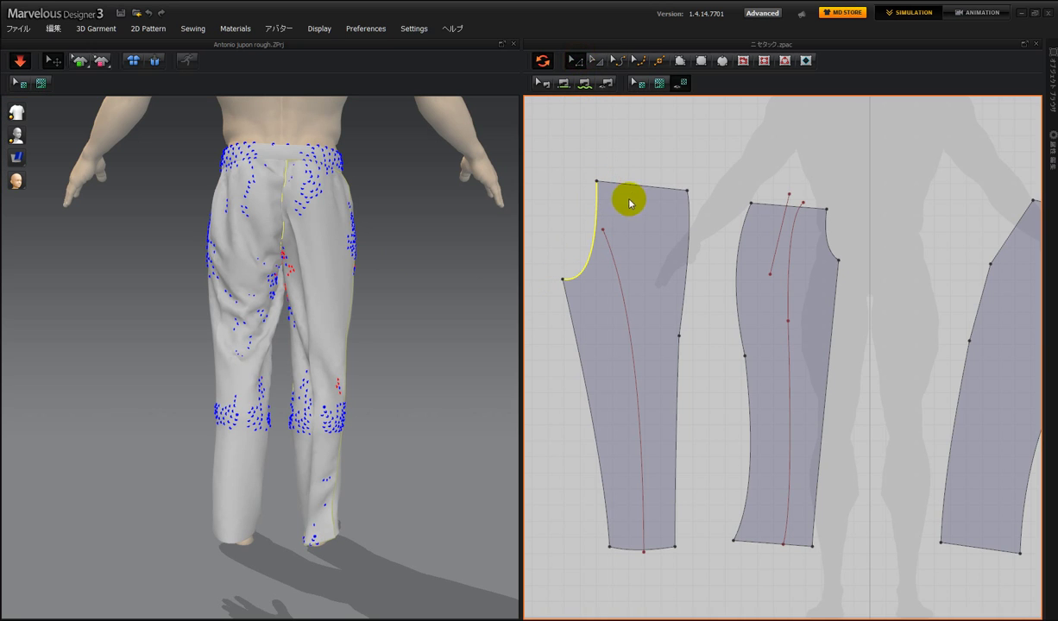
{"action": "right_click_drag", "start_coordinate": [401, 234], "coordinate": [395, 231]}
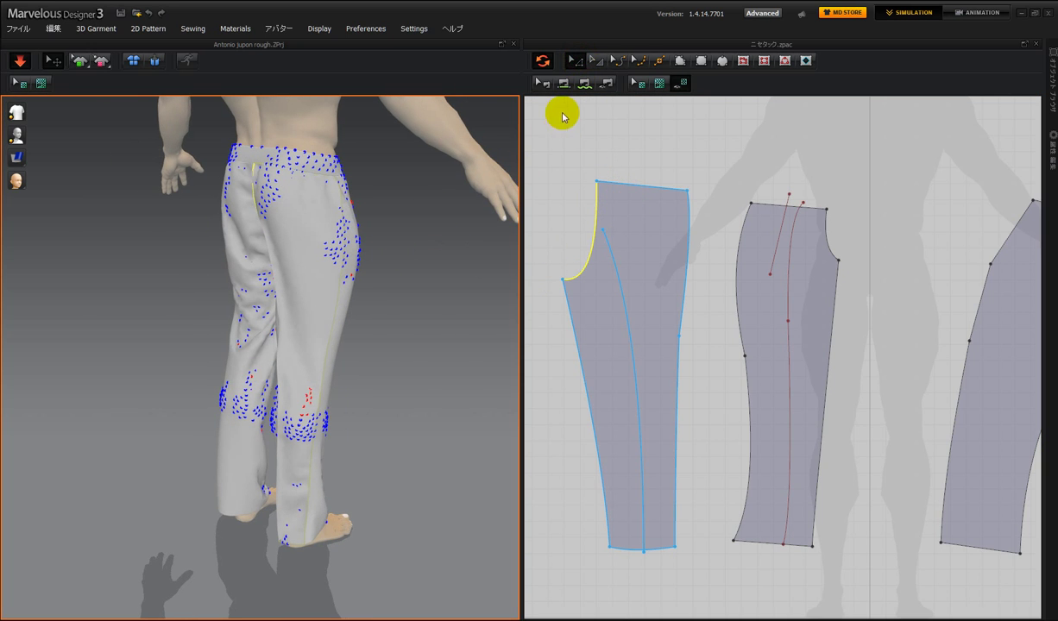
{"action": "left_click", "coordinate": [598, 184]}
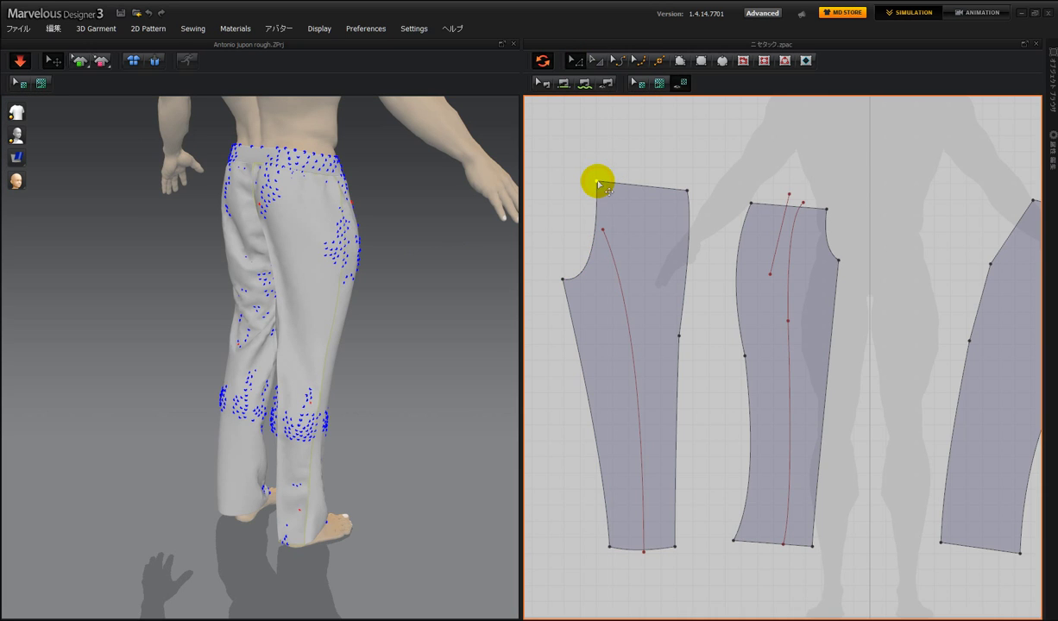
{"action": "left_click_drag", "start_coordinate": [599, 183], "coordinate": [607, 185]}
{"action": "left_click", "coordinate": [608, 186]}
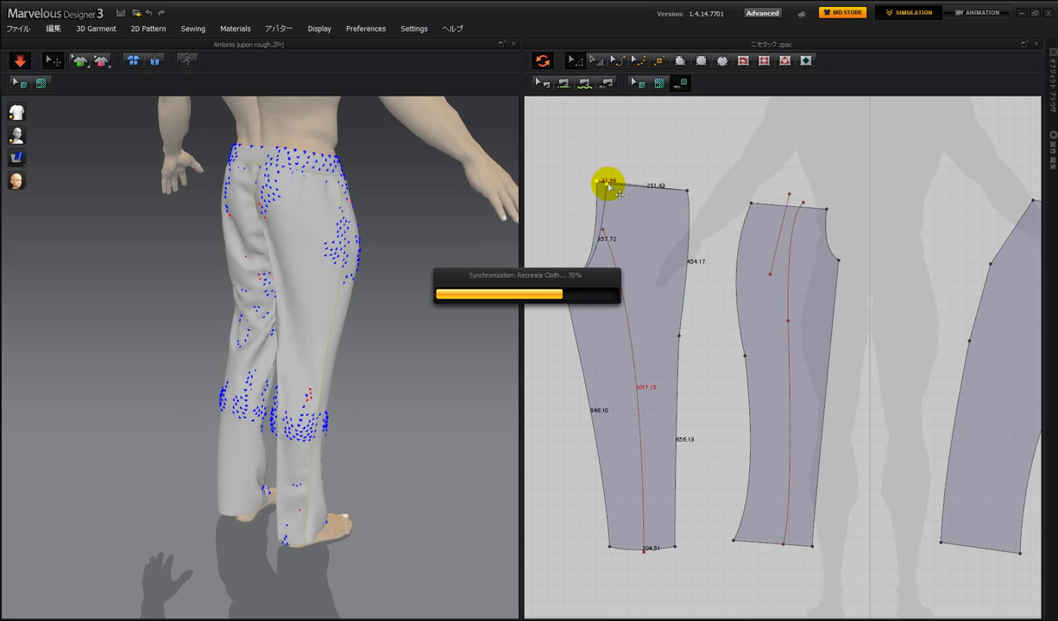
{"action": "right_click_drag", "start_coordinate": [430, 231], "coordinate": [483, 236]}
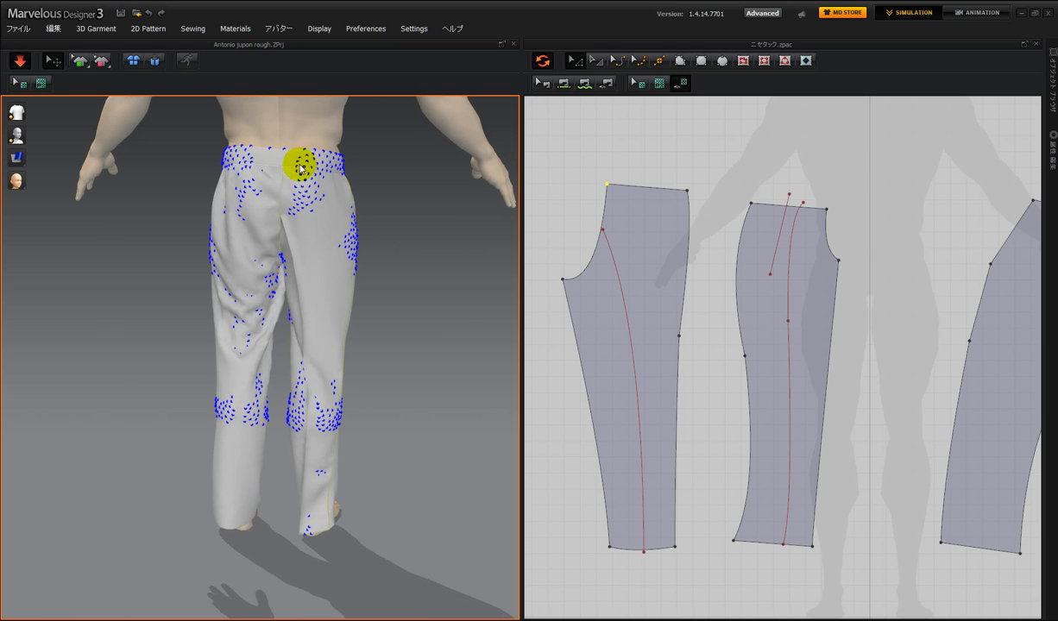
{"action": "right_click_drag", "start_coordinate": [378, 321], "coordinate": [321, 310]}
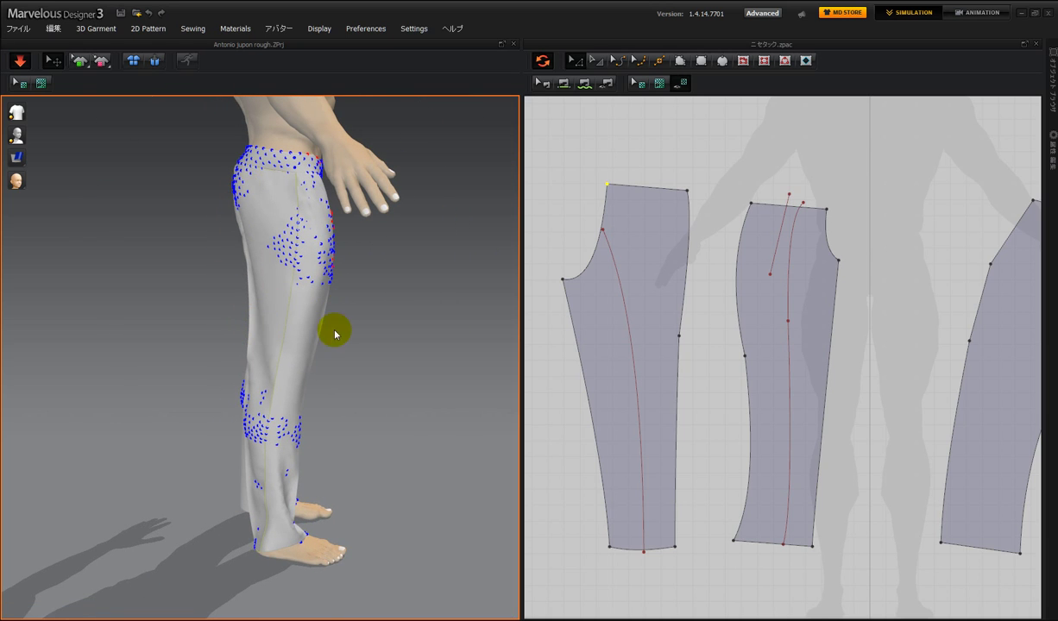
Make the back panel's crotch curve shallower by pulling its lower part outward, and inspect the seat from behind
{"action": "left_click", "coordinate": [249, 250]}
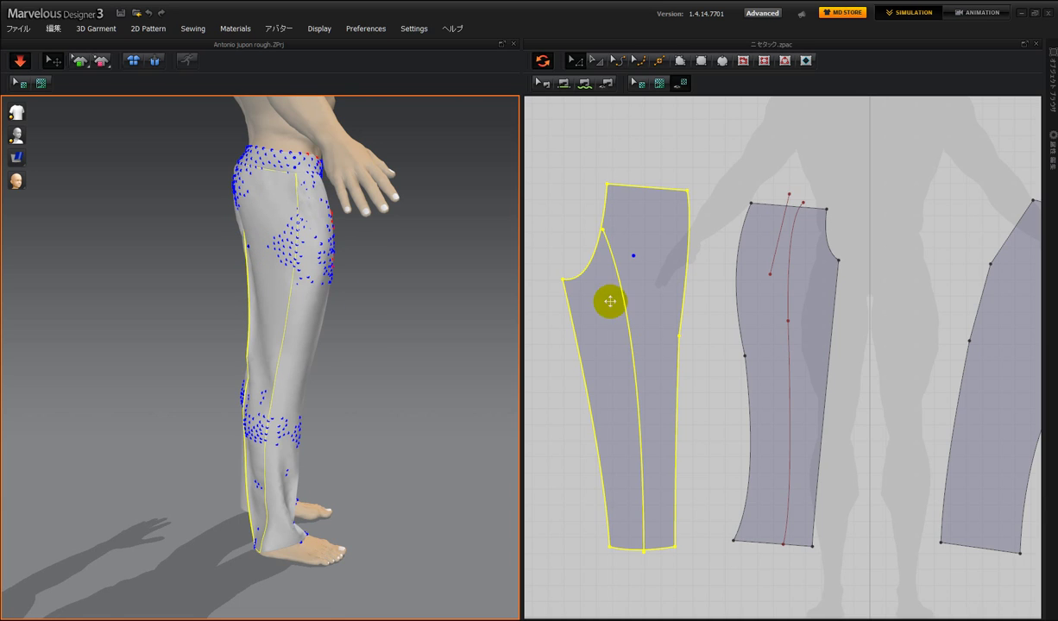
{"action": "left_click", "coordinate": [578, 267]}
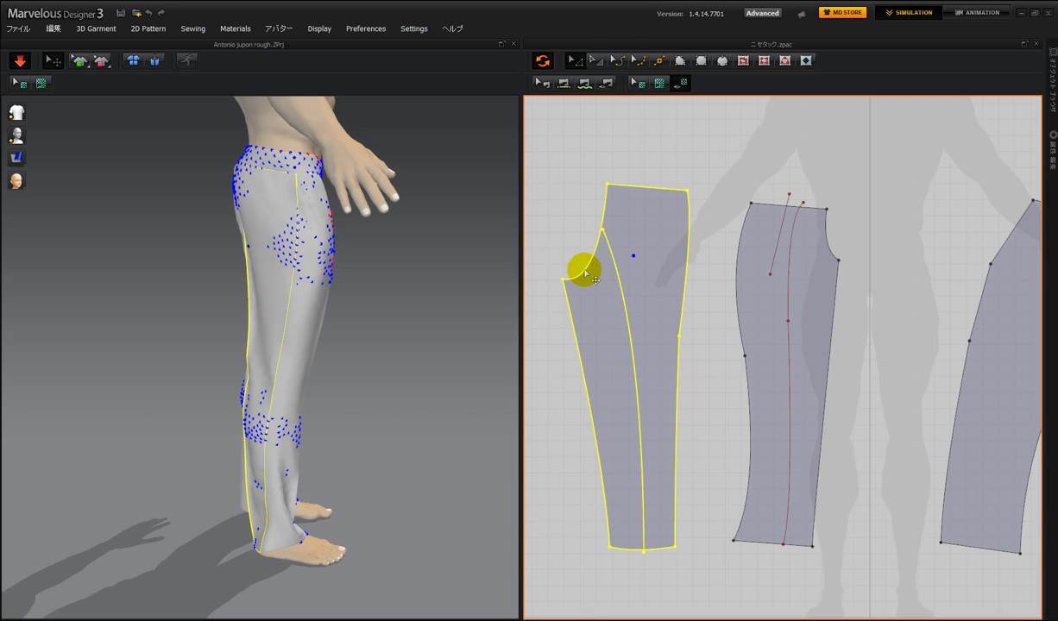
{"action": "left_click", "coordinate": [618, 60]}
{"action": "left_click", "coordinate": [585, 271]}
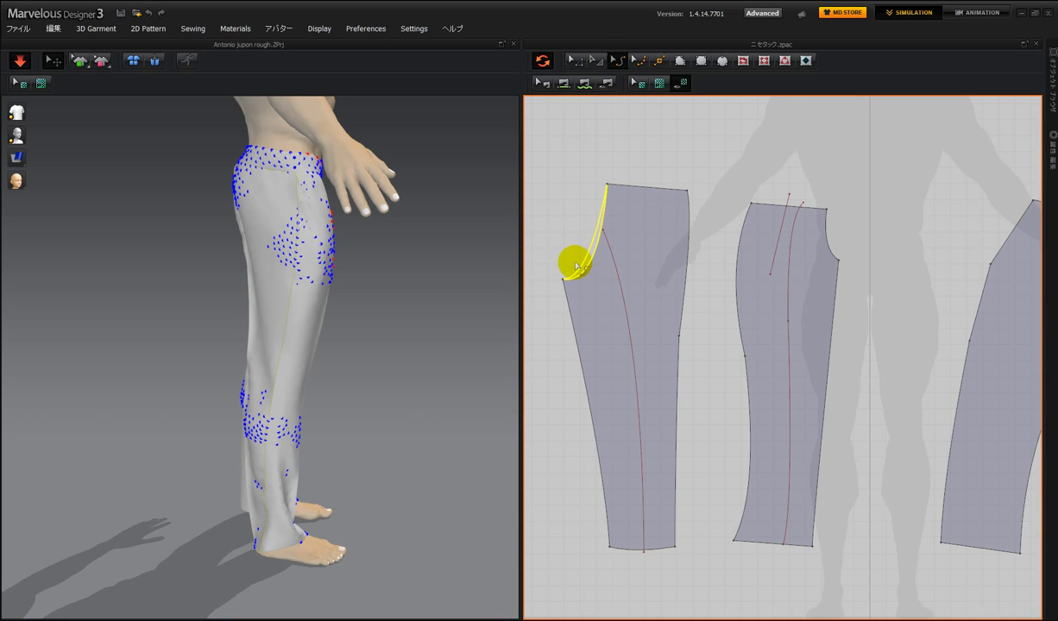
{"action": "left_click_drag", "start_coordinate": [575, 266], "coordinate": [574, 265]}
{"action": "right_click_drag", "start_coordinate": [411, 340], "coordinate": [538, 323]}
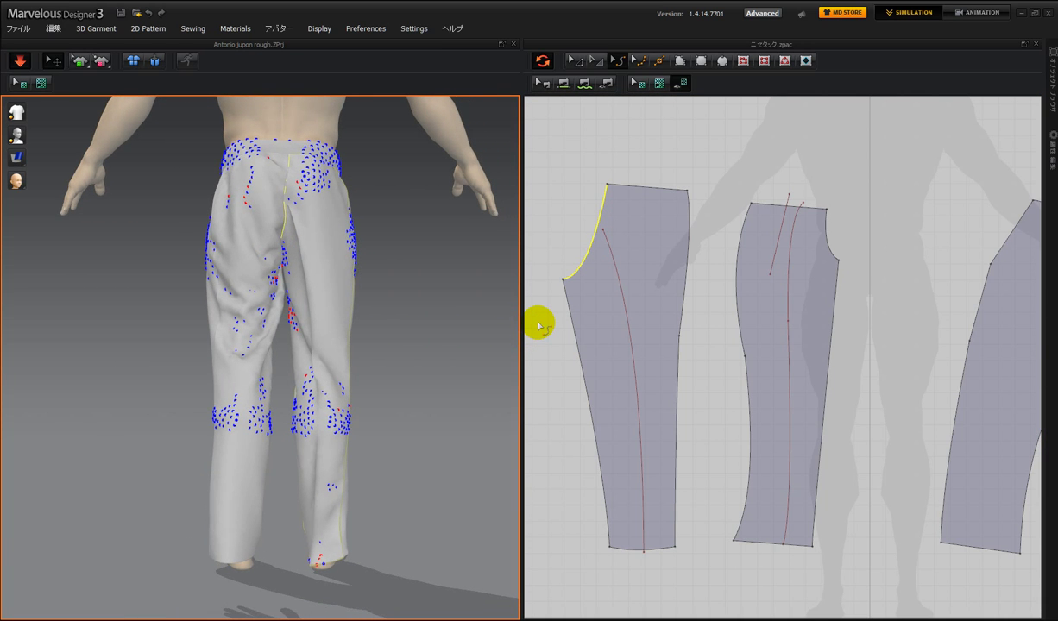
Deepen the back panel's crotch curve so it dips slightly below the inner-leg corner and hooks up into it
{"action": "left_click", "coordinate": [584, 269]}
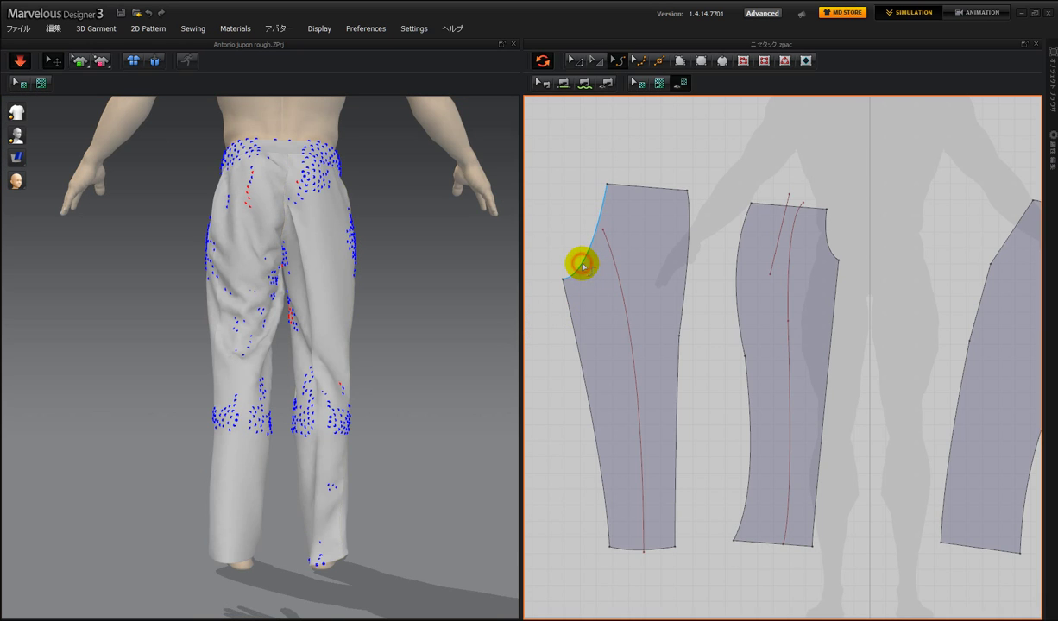
{"action": "left_click", "coordinate": [582, 267]}
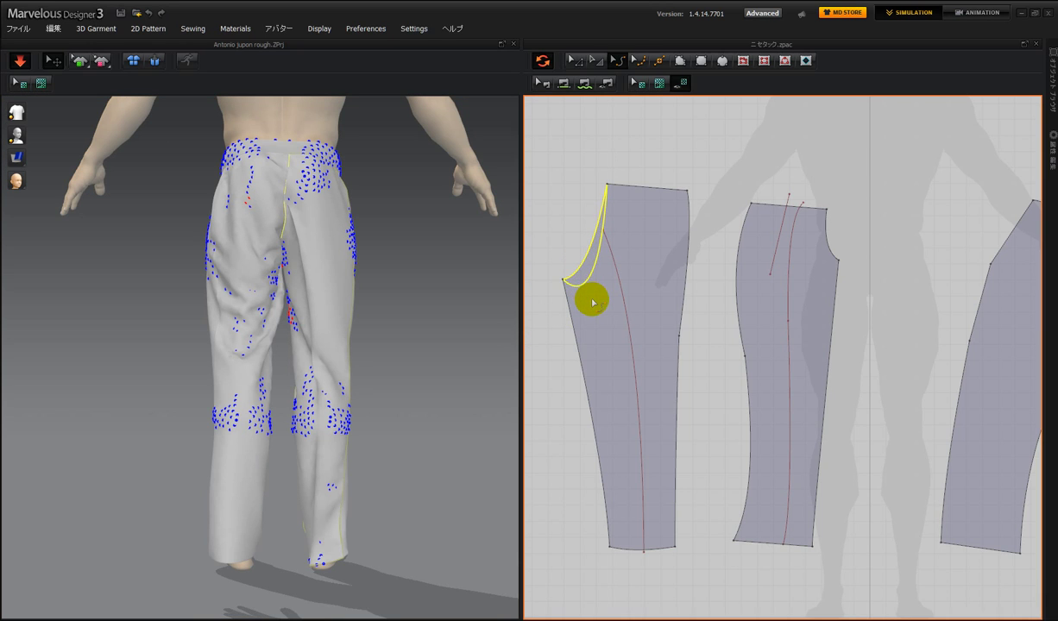
{"action": "left_click_drag", "start_coordinate": [593, 302], "coordinate": [593, 302]}
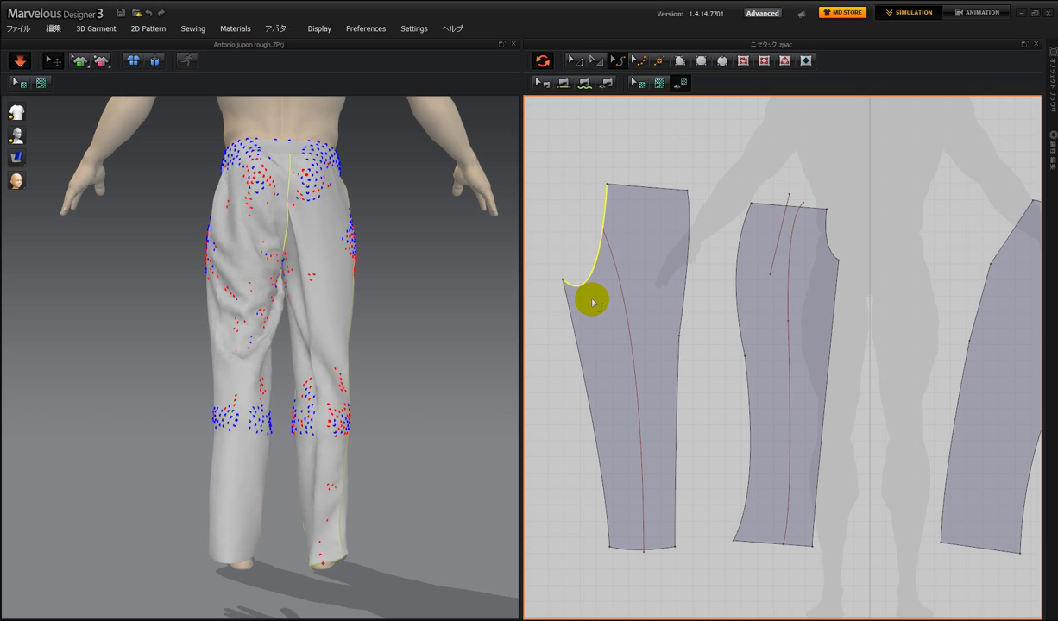
Move the back panel's side-seam waist corner slightly inward to shorten the waist edge, and check the seat from behind
{"action": "right_click_drag", "start_coordinate": [428, 328], "coordinate": [414, 346]}
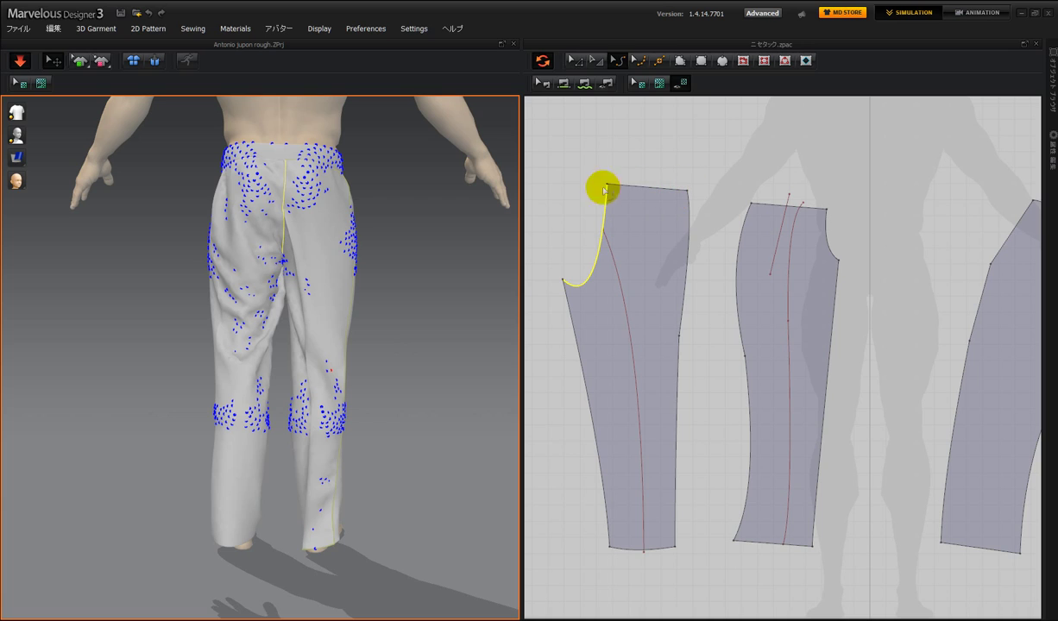
{"action": "left_click", "coordinate": [572, 60]}
{"action": "left_click", "coordinate": [610, 186]}
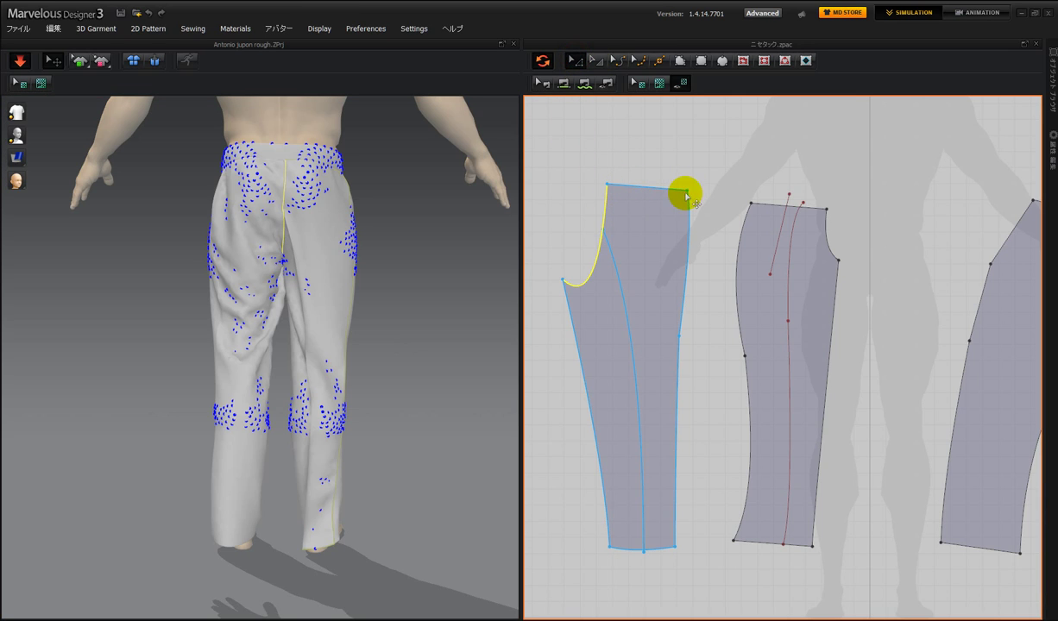
{"action": "left_click_drag", "start_coordinate": [686, 191], "coordinate": [681, 192]}
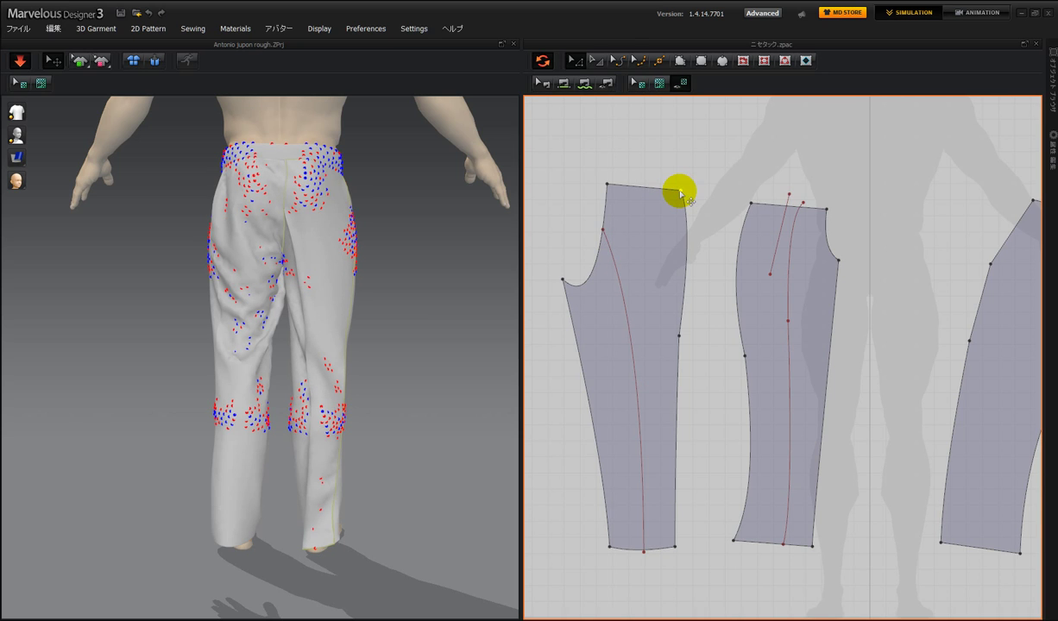
{"action": "mouse_move", "coordinate": [408, 259]}
{"action": "right_mouse_down"}
{"action": "mouse_move", "coordinate": [388, 277]}
{"action": "mouse_move", "coordinate": [354, 257]}
{"action": "mouse_move", "coordinate": [361, 236]}
{"action": "mouse_move", "coordinate": [425, 251]}
{"action": "mouse_move", "coordinate": [413, 270]}
{"action": "mouse_move", "coordinate": [407, 255]}
{"action": "right_mouse_up"}
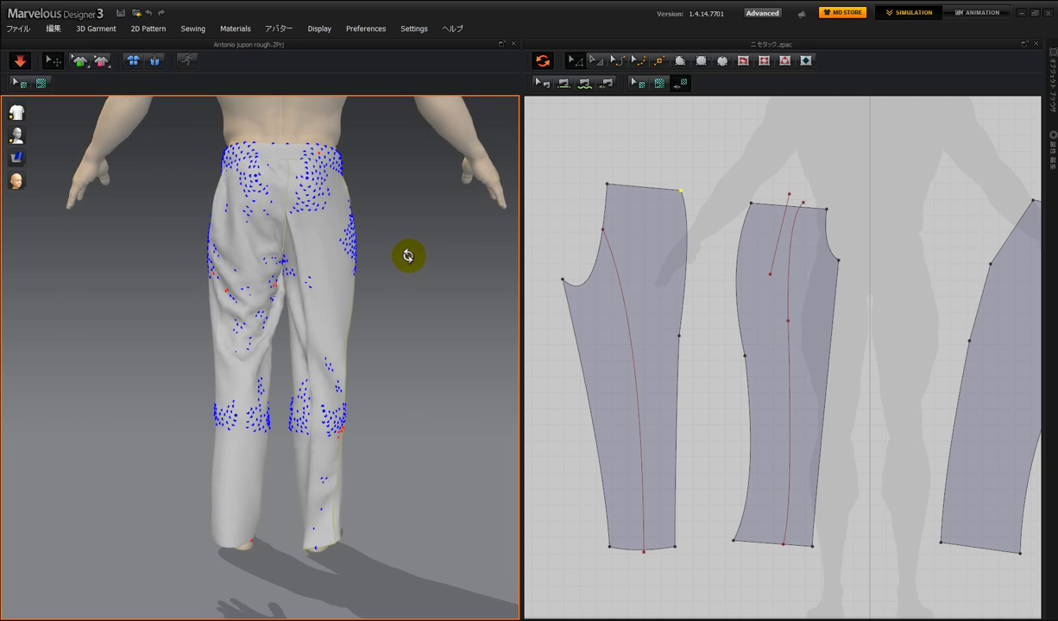
Identify the other leg's back panel at the centre-back seam and move its crotch-side waist corner slightly inward
{"action": "left_click", "coordinate": [284, 172]}
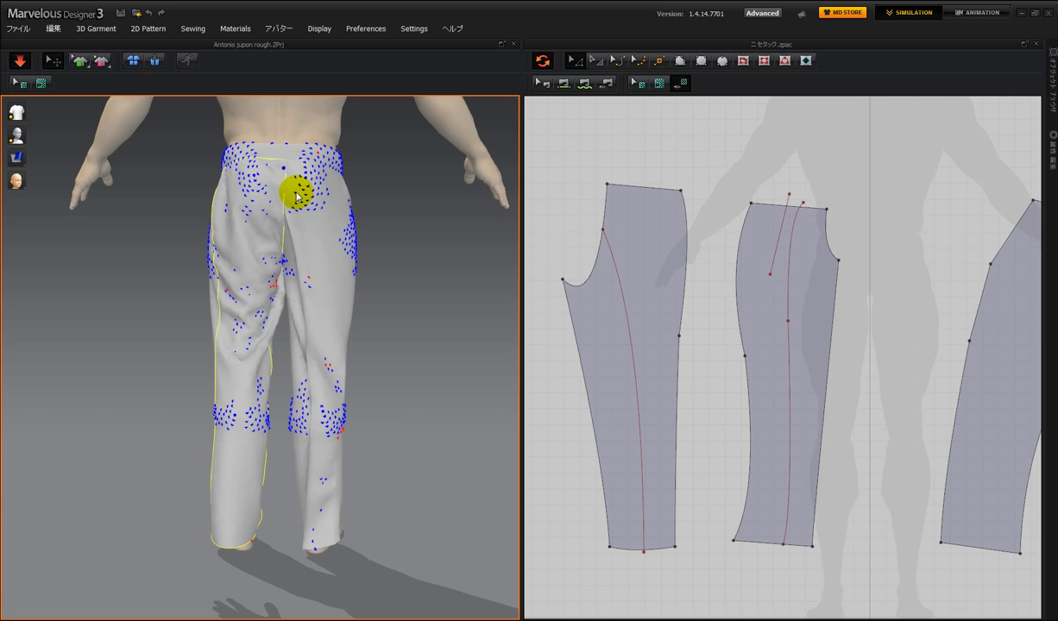
{"action": "left_click_drag", "start_coordinate": [295, 195], "coordinate": [335, 240]}
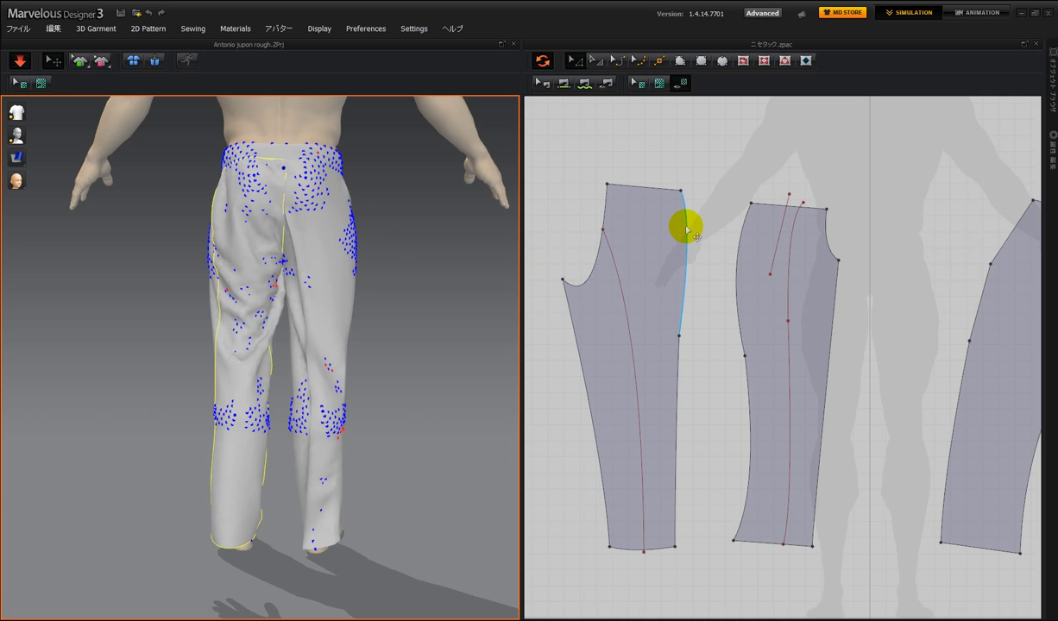
{"action": "scroll", "coordinate": [689, 266], "scroll_direction": "down", "scroll_amount": 5}
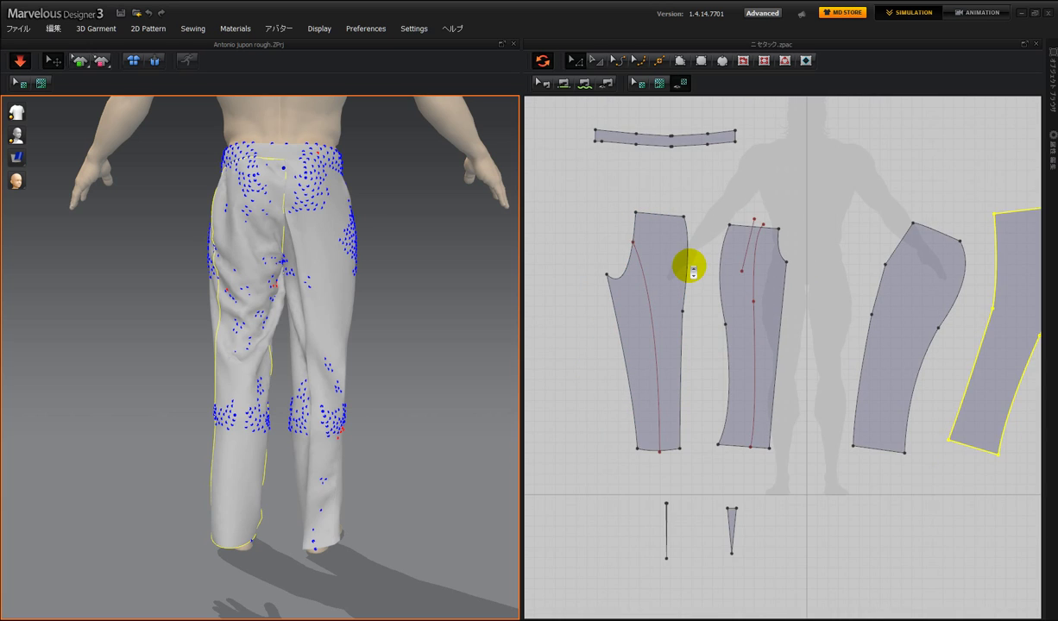
{"action": "left_click", "coordinate": [982, 201]}
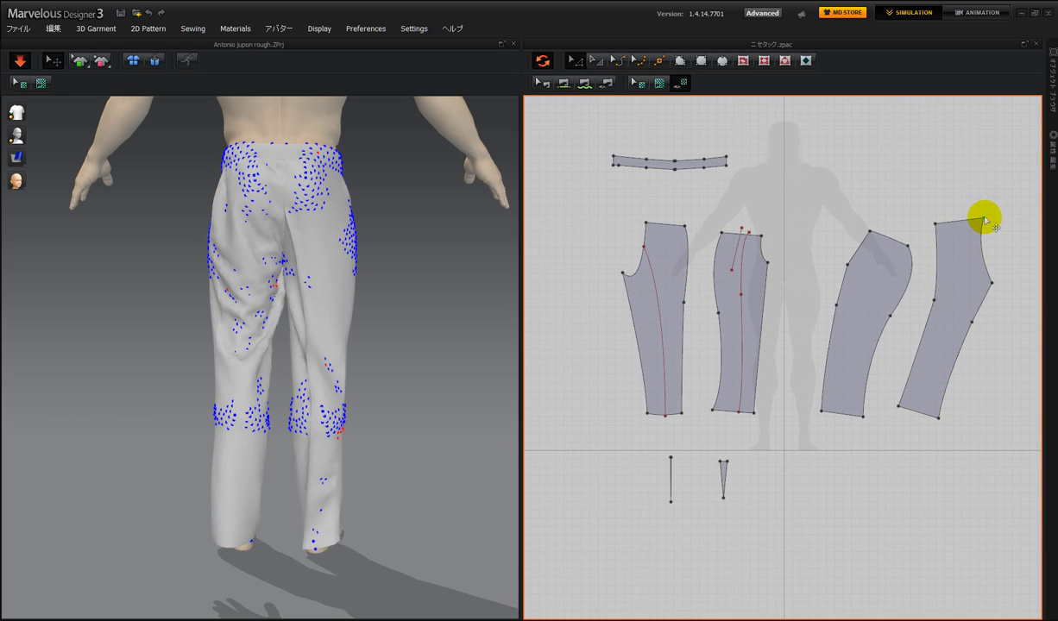
{"action": "left_click", "coordinate": [980, 222]}
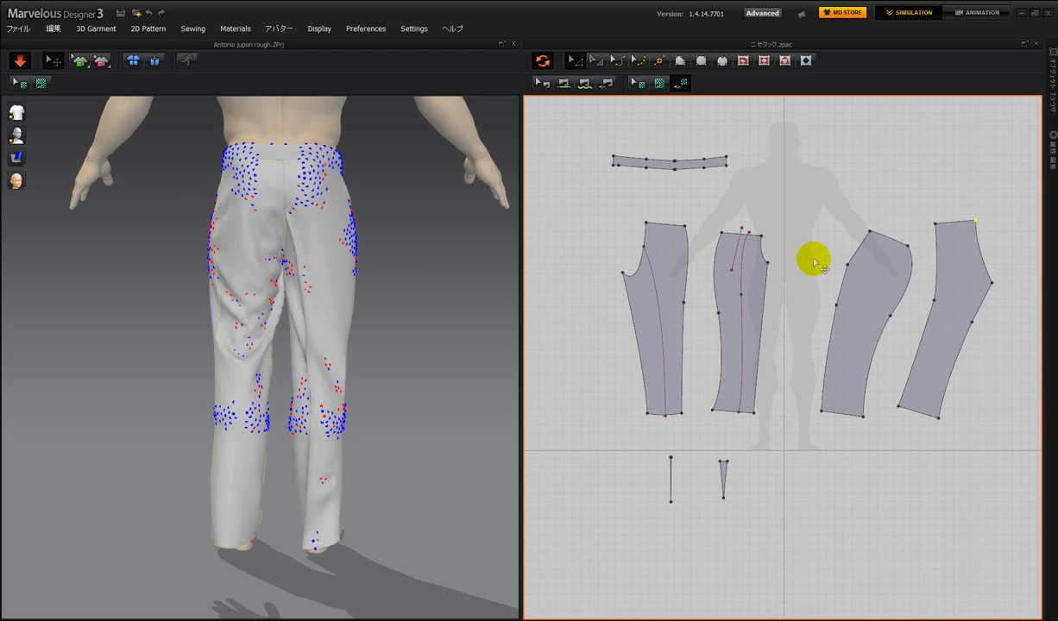
Examine the crotch seam up close from the front and identify the pattern panel beside the pucker
{"action": "right_click_drag", "start_coordinate": [449, 295], "coordinate": [186, 281]}
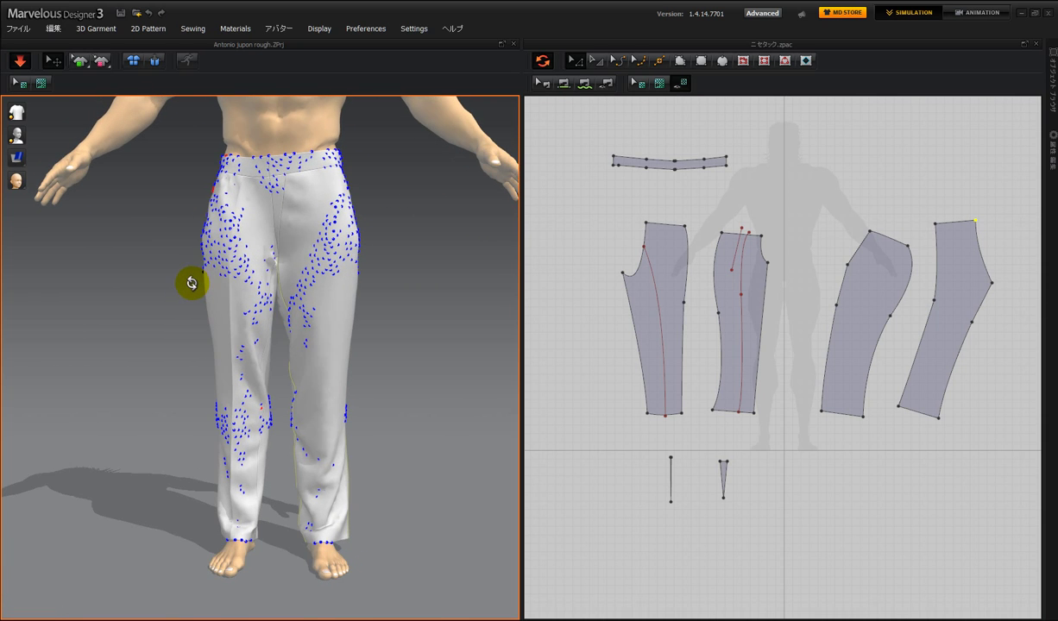
{"action": "scroll", "coordinate": [263, 252], "scroll_direction": "up", "scroll_amount": 5}
{"action": "scroll", "coordinate": [277, 268], "scroll_direction": "up", "scroll_amount": 3}
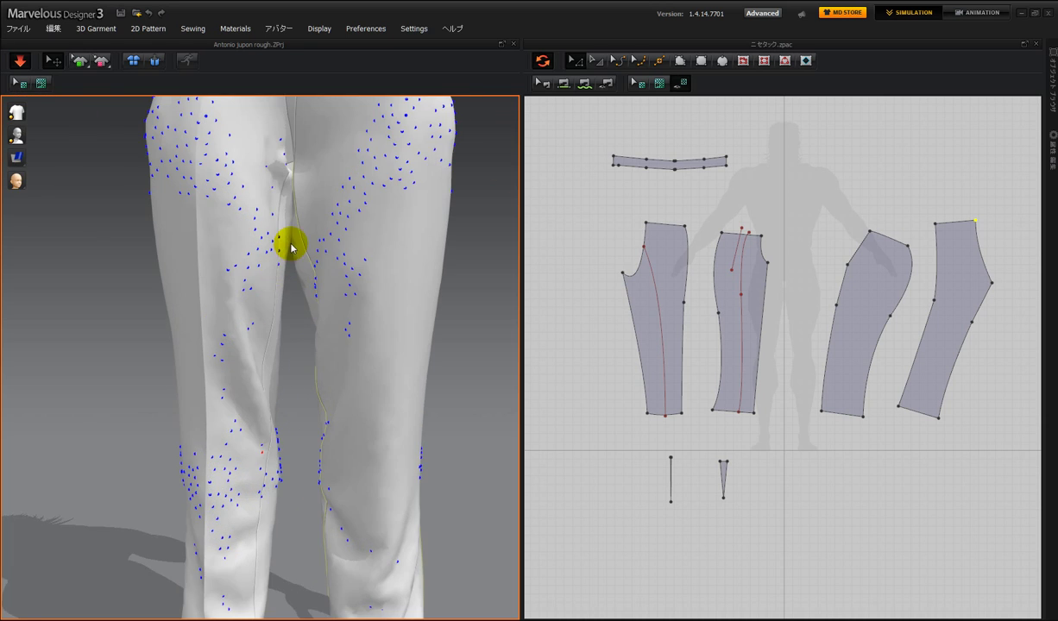
{"action": "middle_click_drag", "start_coordinate": [291, 245], "coordinate": [284, 377]}
{"action": "scroll", "coordinate": [274, 359], "scroll_direction": "up", "scroll_amount": 3}
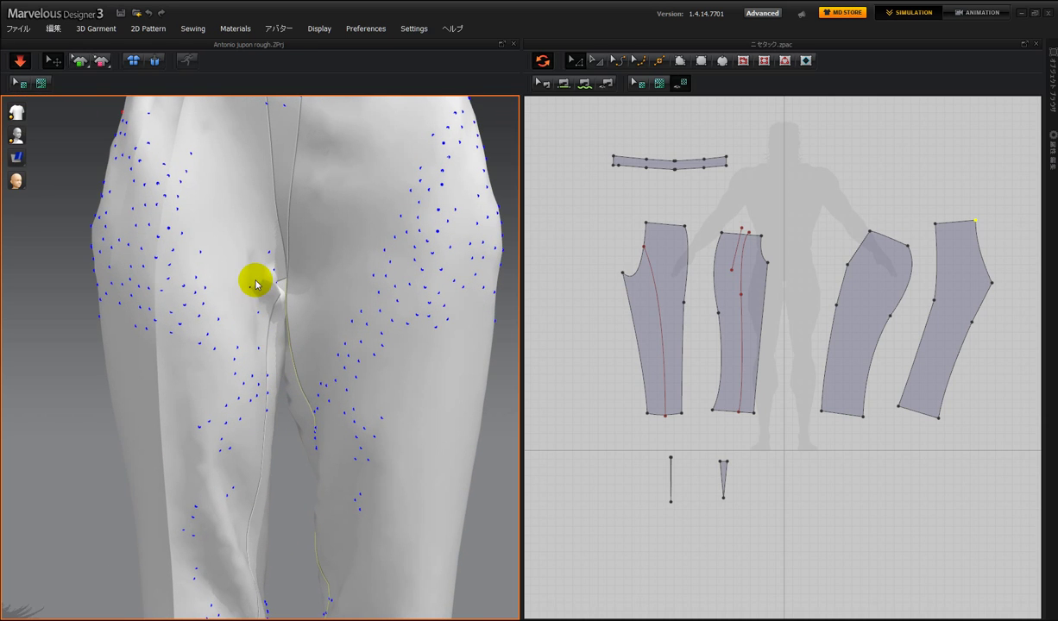
{"action": "left_click", "coordinate": [256, 278]}
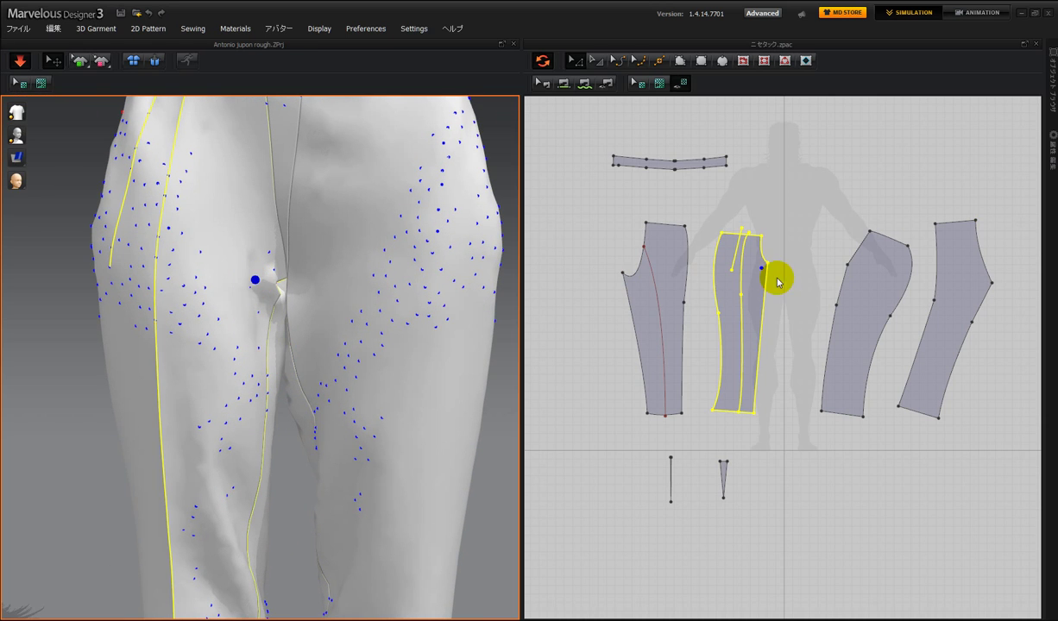
Lower the front panel's inner-leg crotch corner straight down, and check the crotch and front on the avatar
{"action": "scroll", "coordinate": [779, 279], "scroll_direction": "up", "scroll_amount": 2}
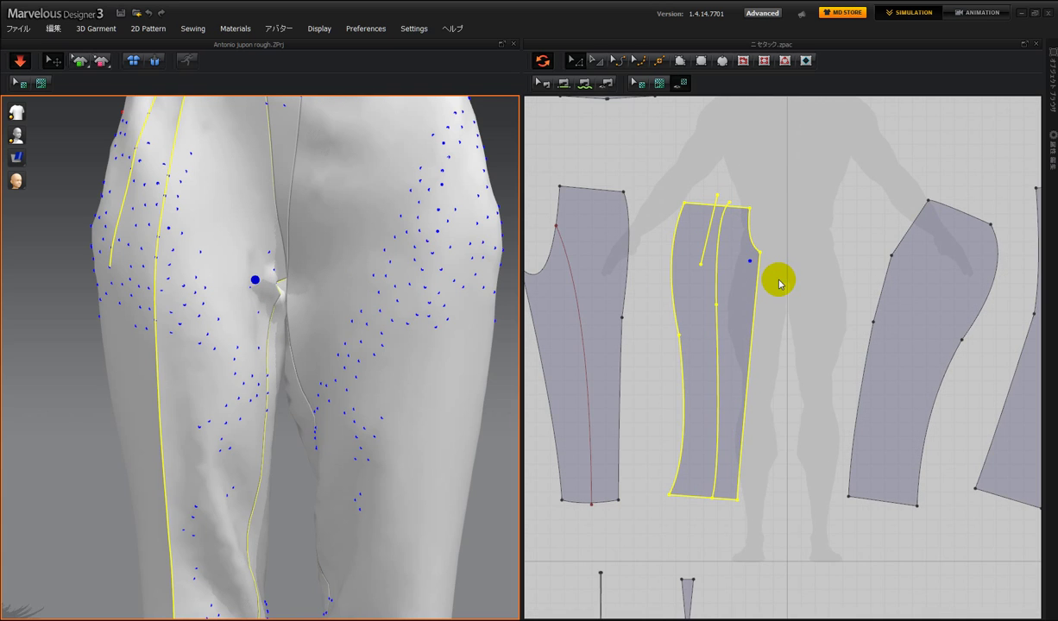
{"action": "scroll", "coordinate": [779, 282], "scroll_direction": "up", "scroll_amount": 4}
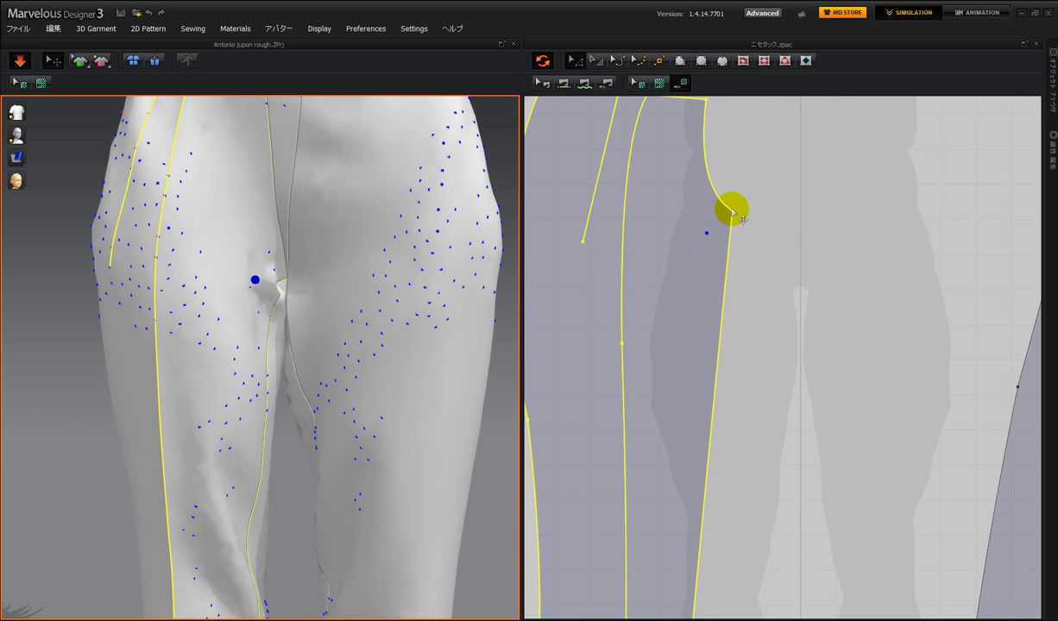
{"action": "left_click", "coordinate": [736, 215]}
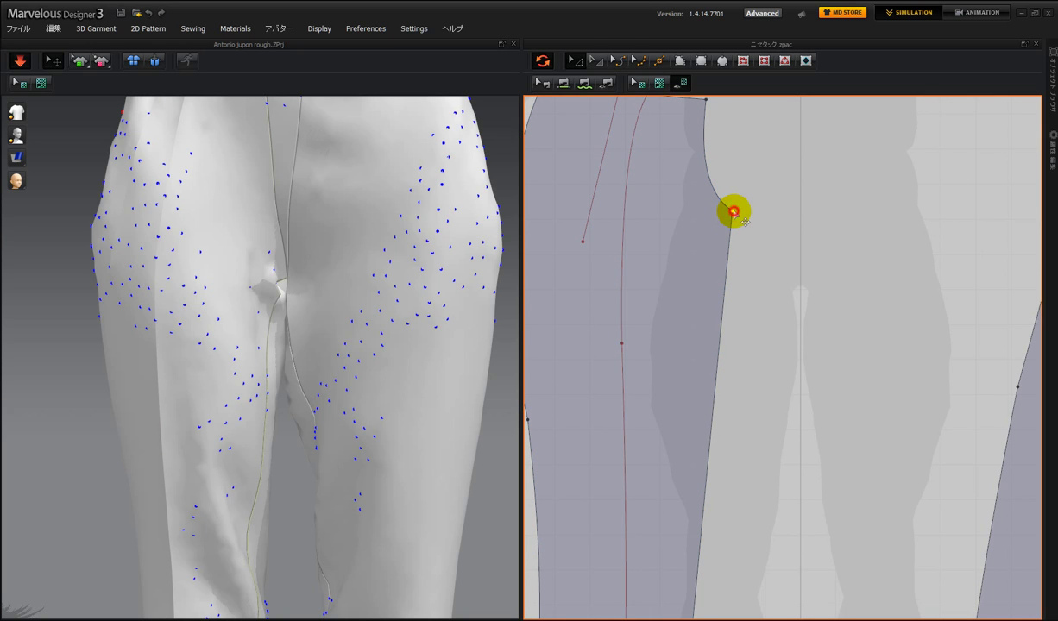
{"action": "left_click_drag", "start_coordinate": [733, 211], "coordinate": [734, 235]}
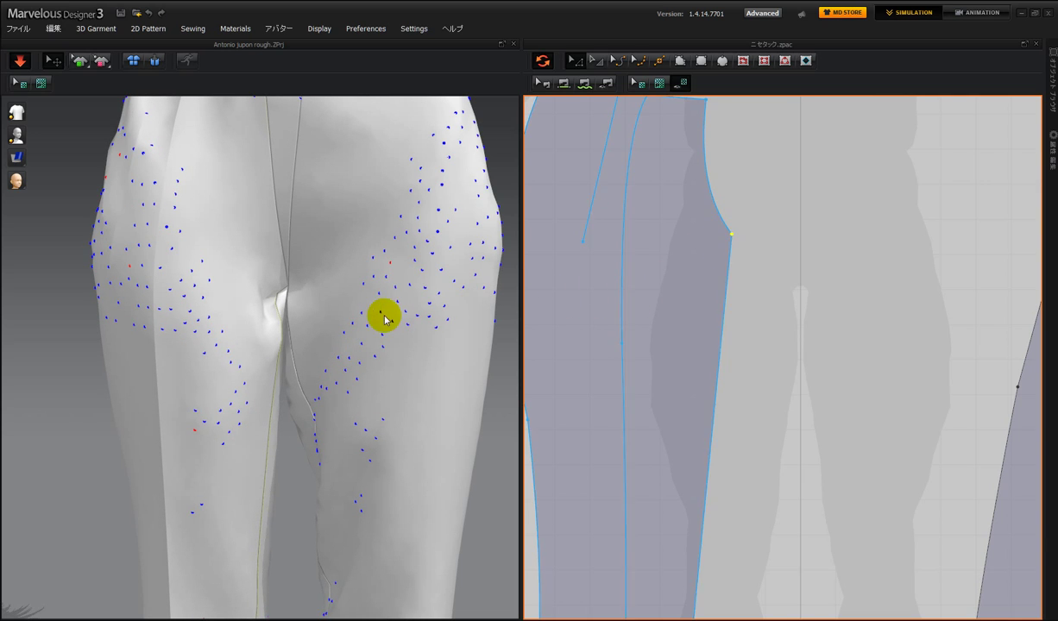
{"action": "scroll", "coordinate": [385, 317], "scroll_direction": "down", "scroll_amount": 1}
{"action": "scroll", "coordinate": [384, 316], "scroll_direction": "down", "scroll_amount": 1}
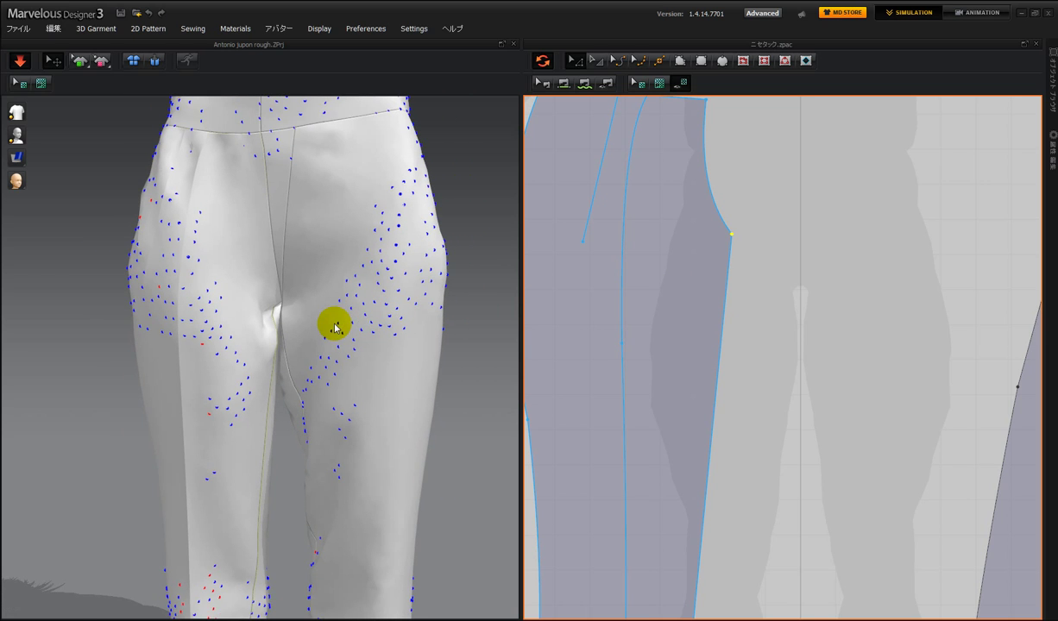
{"action": "scroll", "coordinate": [335, 324], "scroll_direction": "down", "scroll_amount": 1}
{"action": "middle_click_drag", "start_coordinate": [335, 323], "coordinate": [366, 323]}
{"action": "mouse_move", "coordinate": [359, 321]}
{"action": "right_mouse_down"}
{"action": "mouse_move", "coordinate": [377, 321]}
{"action": "mouse_move", "coordinate": [366, 319]}
{"action": "right_mouse_up"}
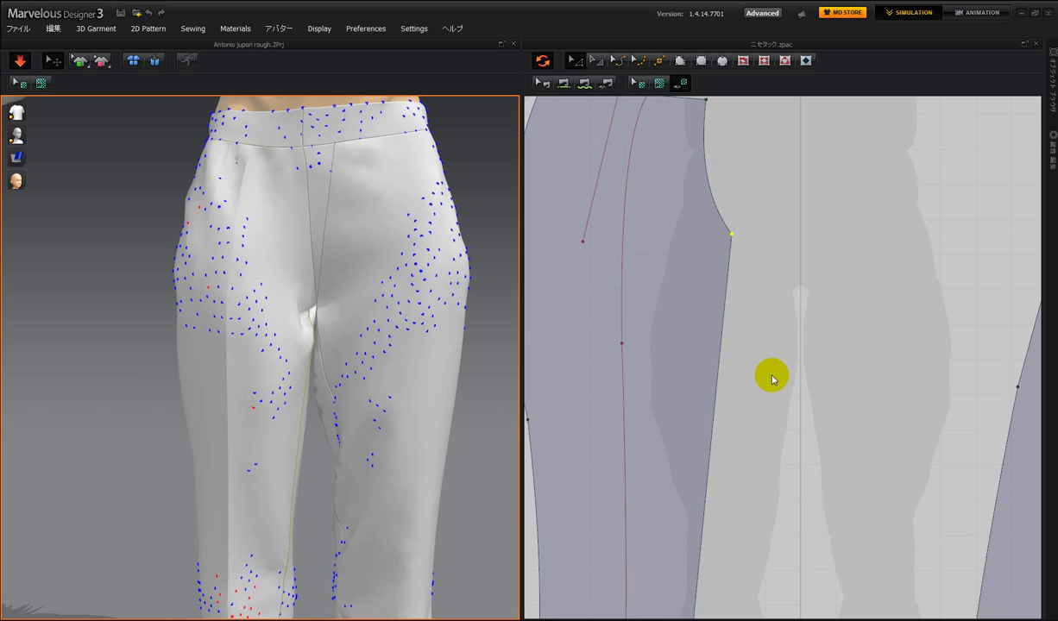
Raise the front panel's inner-leg hem corner slightly, trying a larger raise to check the crotch and undoing it
{"action": "scroll", "coordinate": [771, 377], "scroll_direction": "up", "scroll_amount": 3}
{"action": "scroll", "coordinate": [764, 374], "scroll_direction": "down", "scroll_amount": 5}
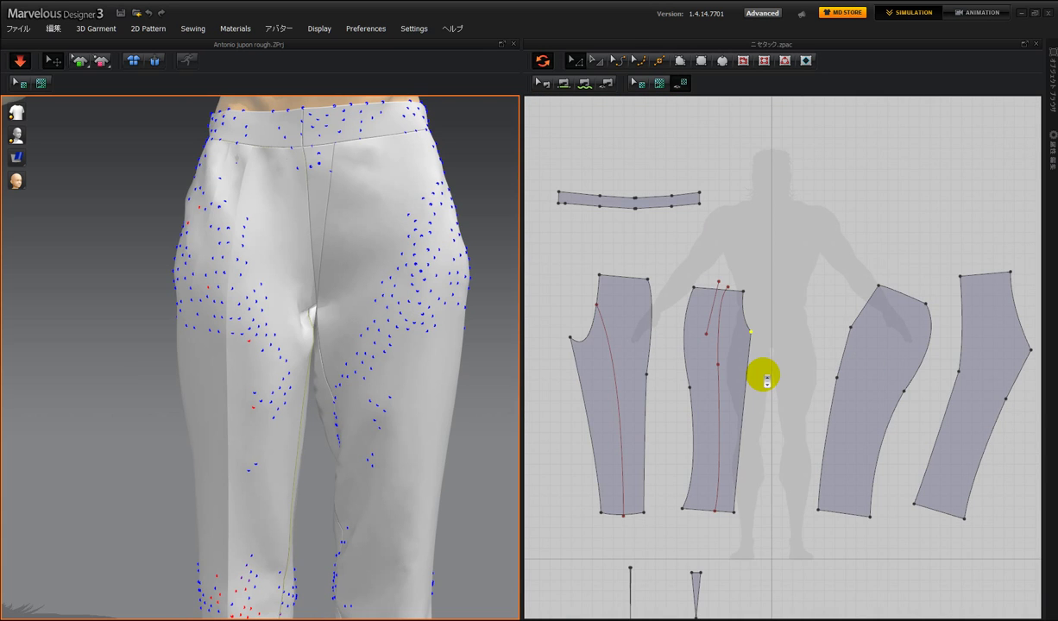
{"action": "left_click", "coordinate": [738, 496]}
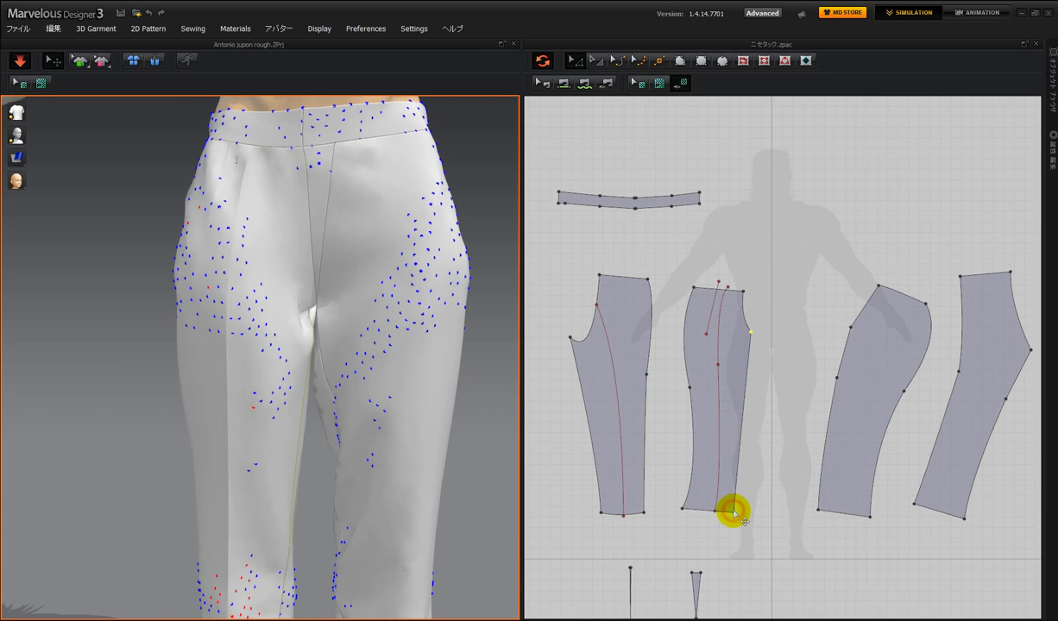
{"action": "left_click", "coordinate": [733, 513]}
{"action": "left_click_drag", "start_coordinate": [733, 509], "coordinate": [735, 511]}
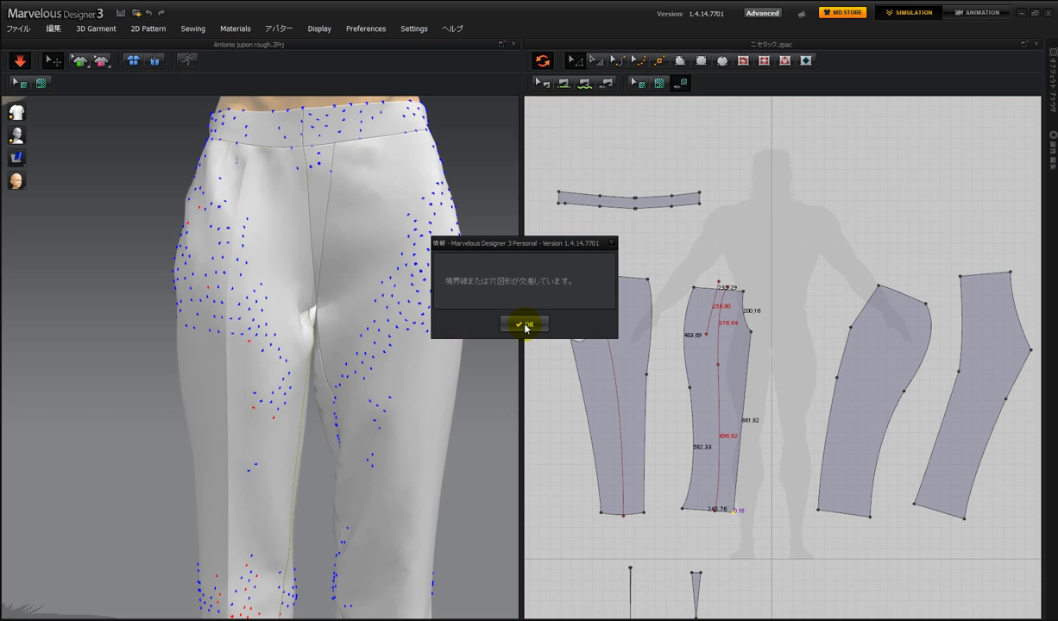
{"action": "left_click", "coordinate": [525, 326]}
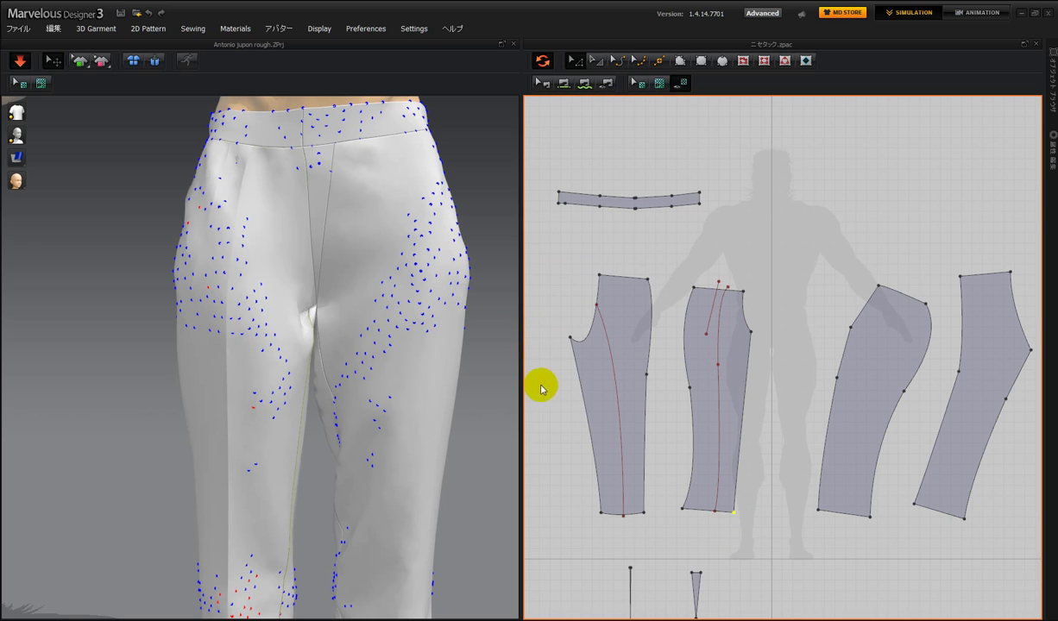
{"action": "left_click", "coordinate": [734, 522]}
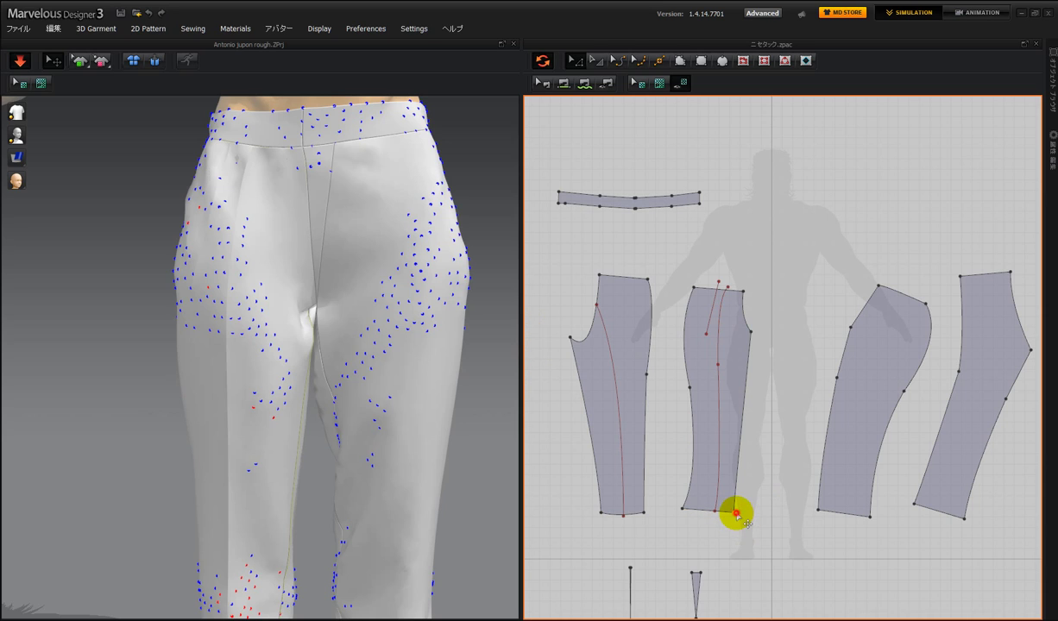
{"action": "left_click_drag", "start_coordinate": [736, 515], "coordinate": [735, 498]}
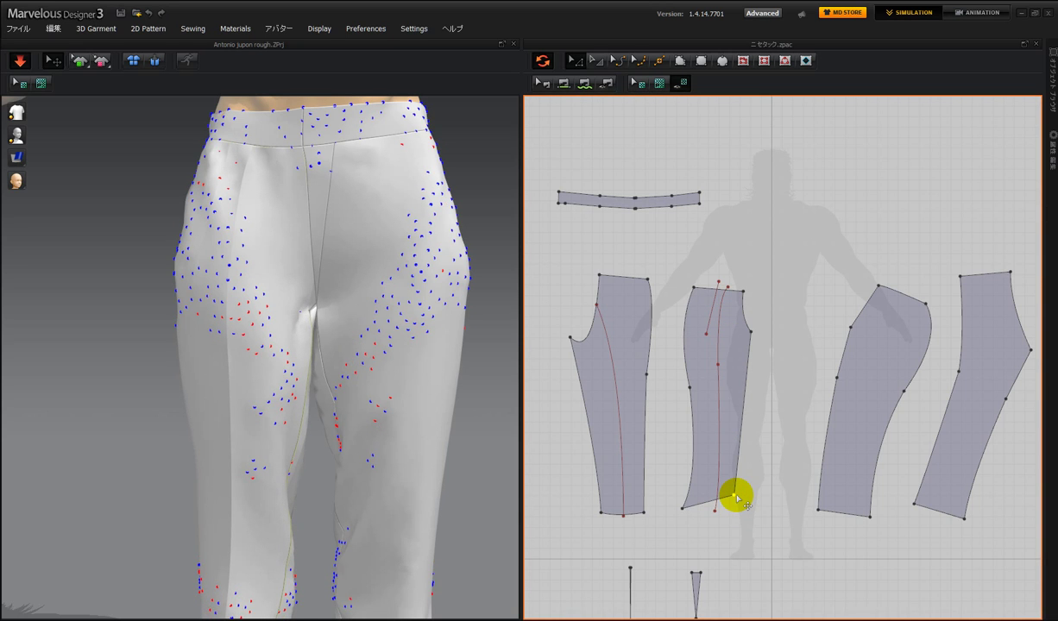
{"action": "right_click_drag", "start_coordinate": [397, 417], "coordinate": [350, 398]}
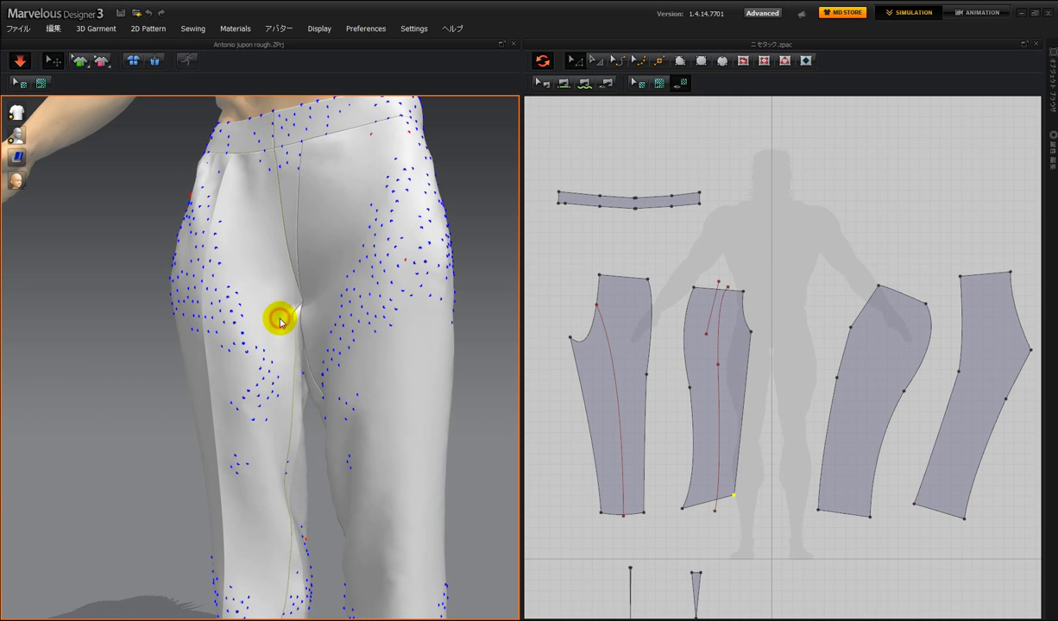
{"action": "left_click", "coordinate": [276, 316]}
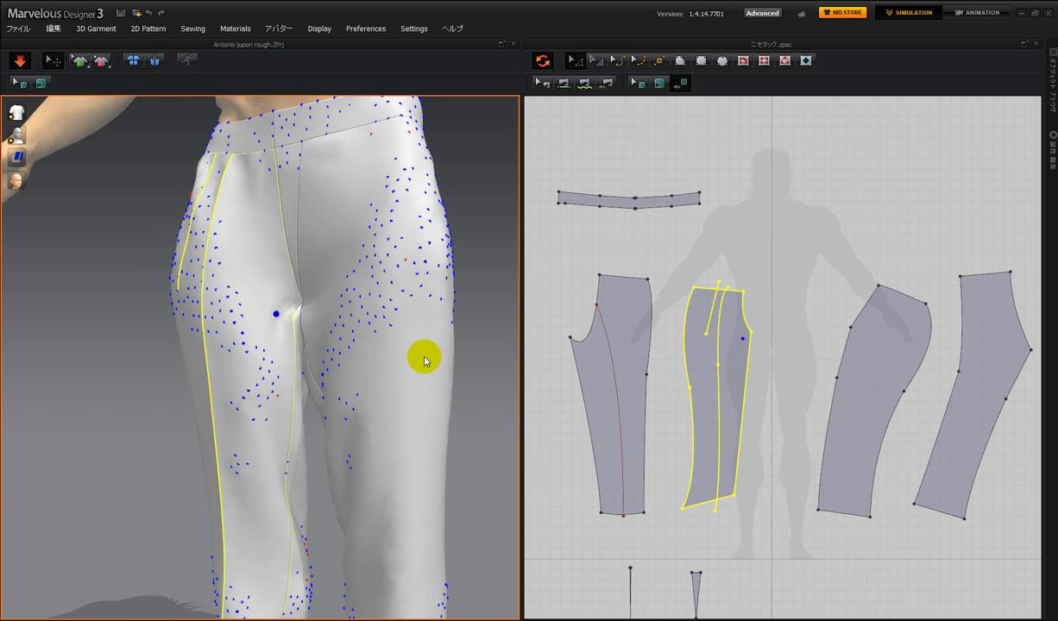
{"action": "left_click", "coordinate": [746, 549]}
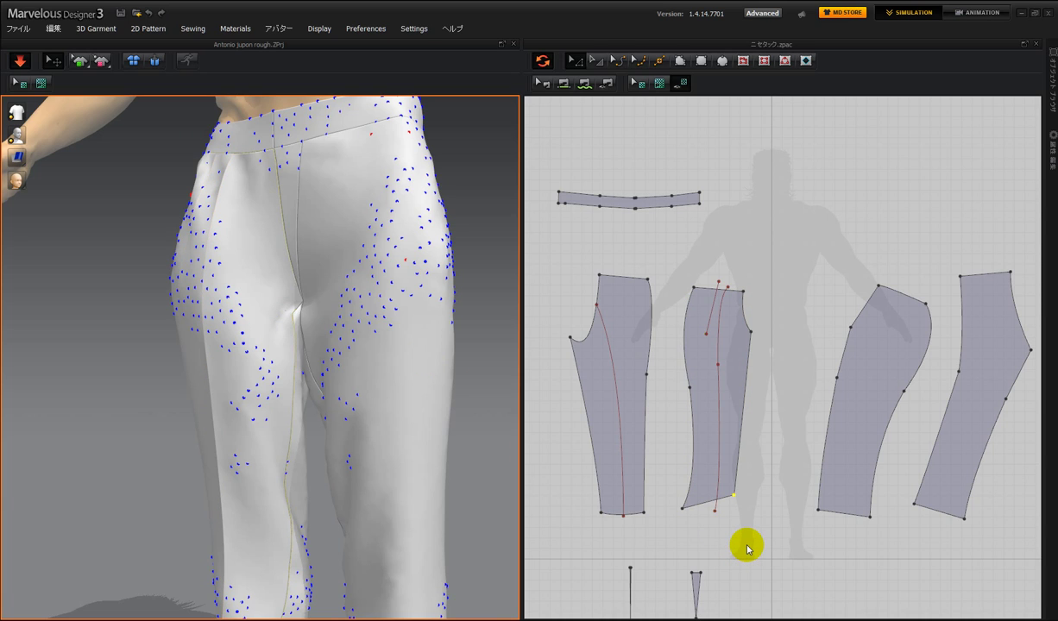
{"action": "key", "text": "ctrl+z"}
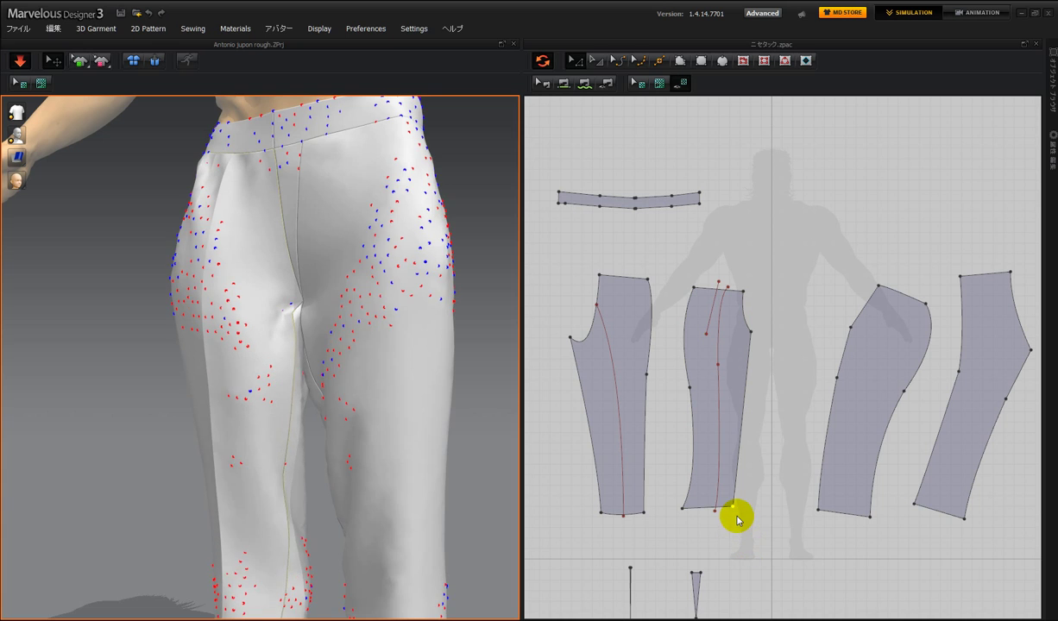
Try raising the front panel's inner-leg hem corner much farther so the hem slants steeply, and undo it
{"action": "left_click_drag", "start_coordinate": [735, 511], "coordinate": [738, 478]}
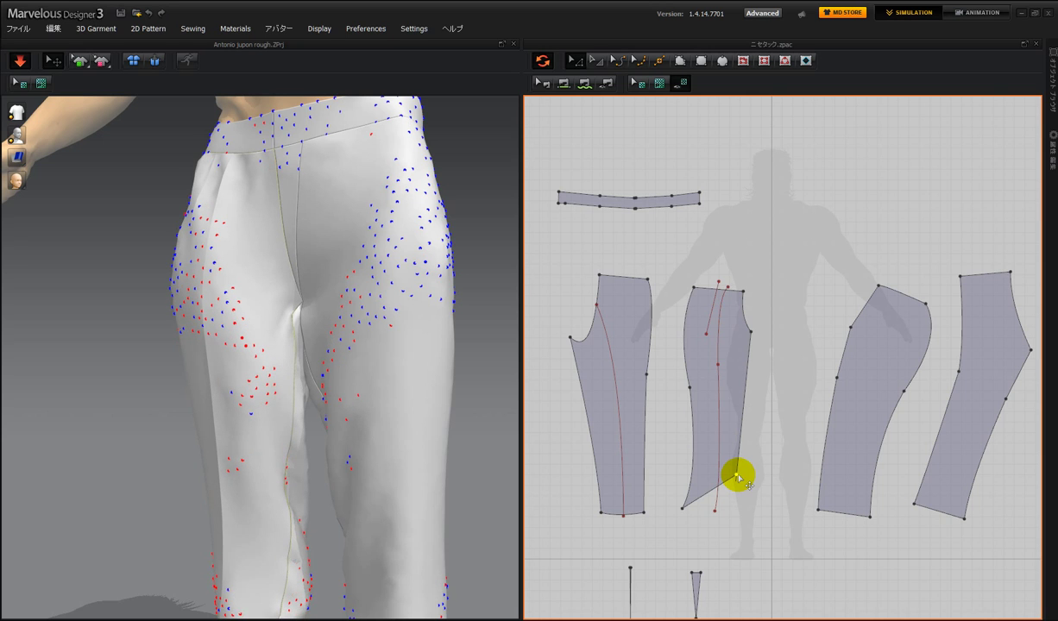
{"action": "key", "text": "ctrl+z"}
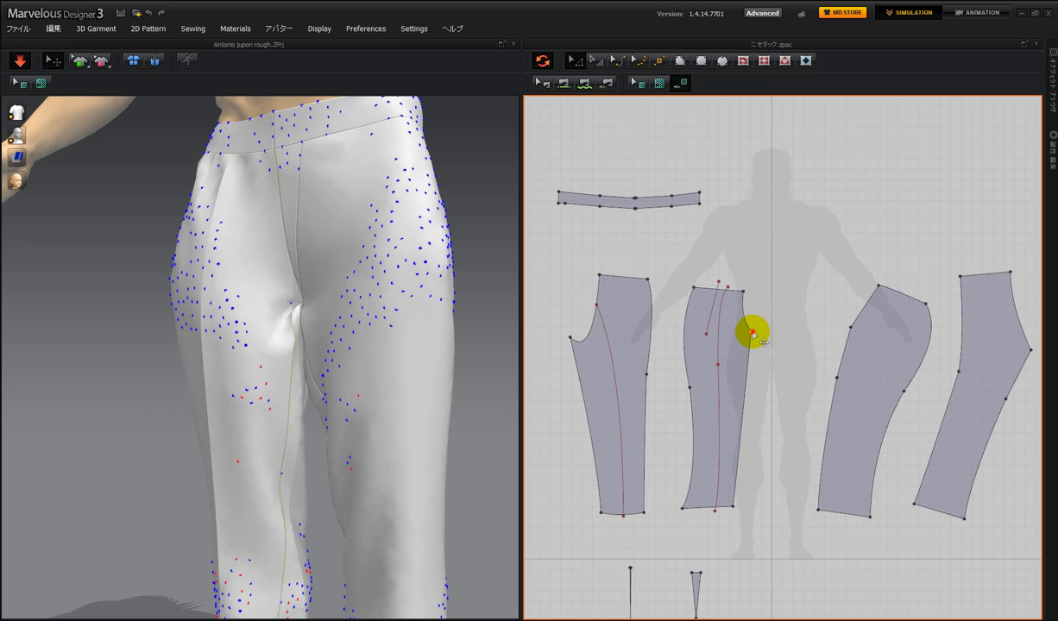
Lower the front panel's inner-leg crotch corner slightly further, try extending it outward toward the avatar's centre line, and undo that extension
{"action": "mouse_move", "coordinate": [753, 332]}
{"action": "left_mouse_down"}
{"action": "mouse_move", "coordinate": [739, 336]}
{"action": "mouse_move", "coordinate": [753, 341]}
{"action": "left_mouse_up"}
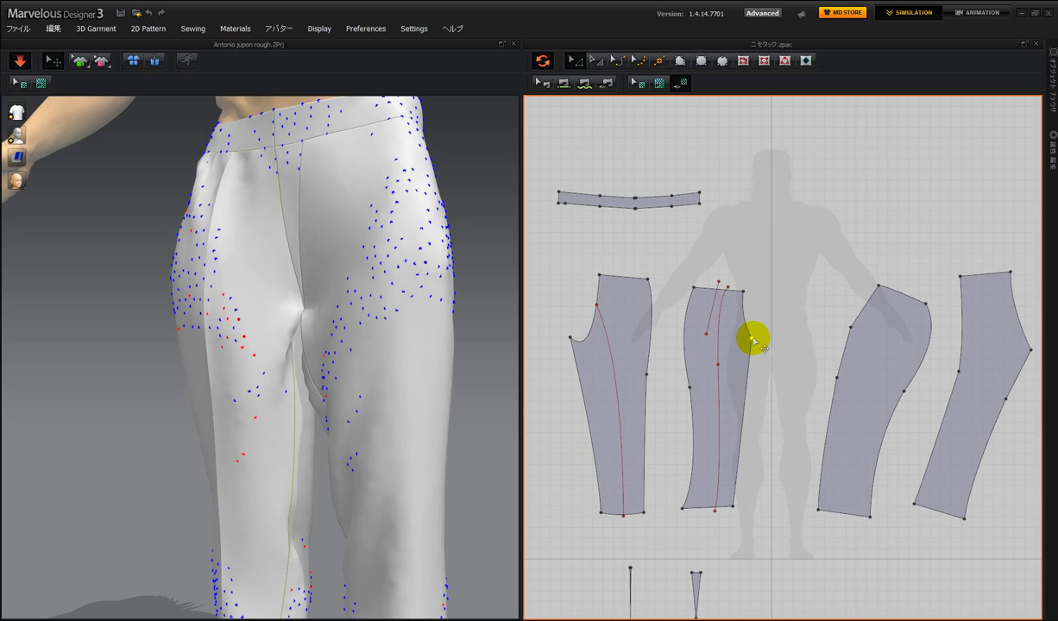
{"action": "left_click_drag", "start_coordinate": [753, 340], "coordinate": [766, 340]}
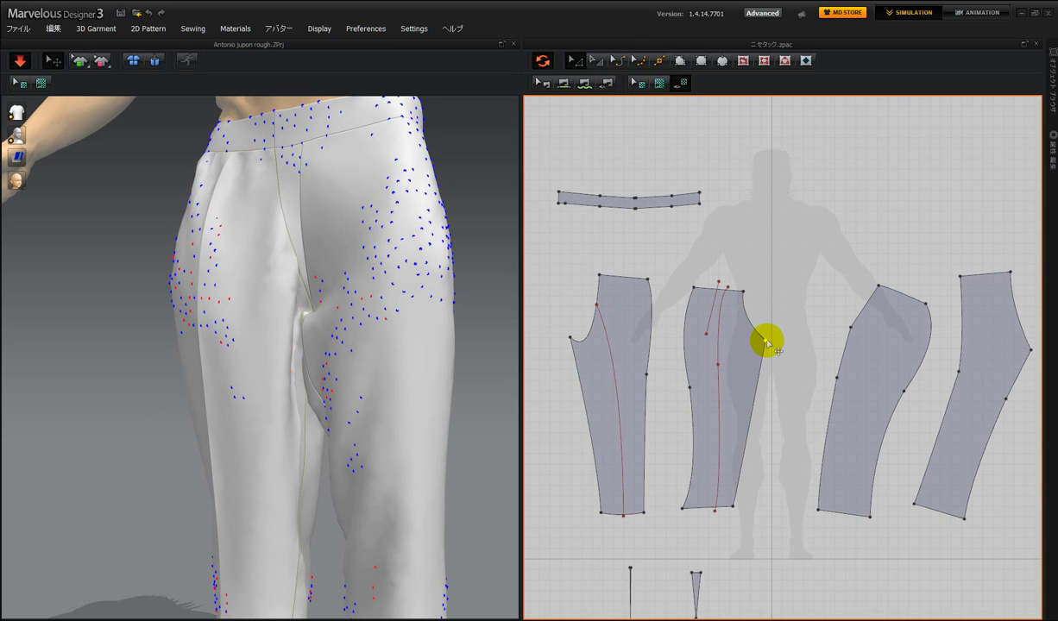
{"action": "left_click_drag", "start_coordinate": [766, 343], "coordinate": [767, 344]}
{"action": "key", "text": "space"}
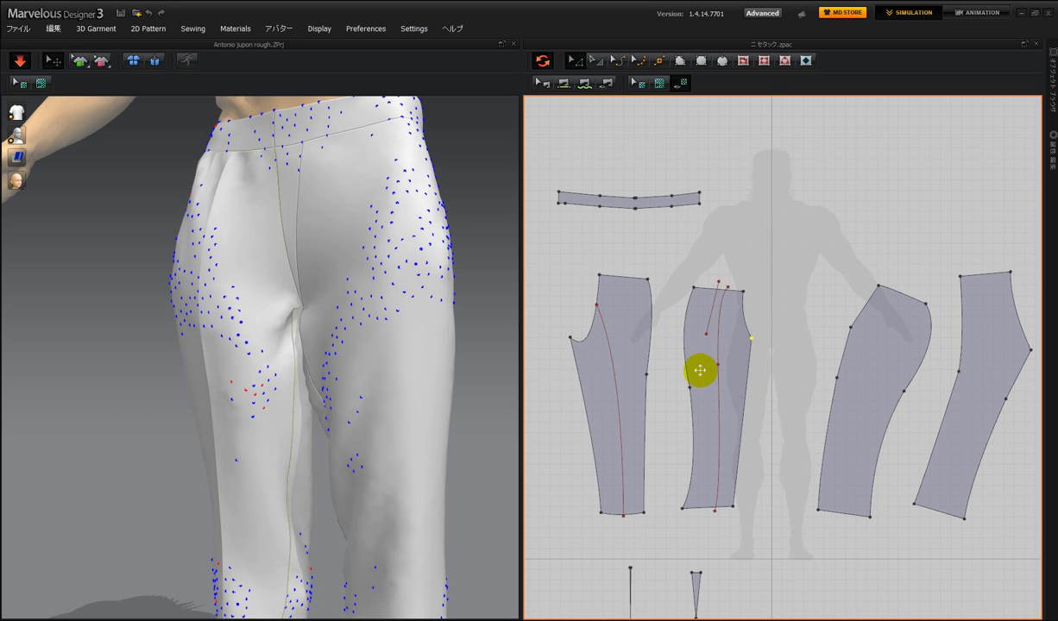
{"action": "left_click", "coordinate": [594, 354]}
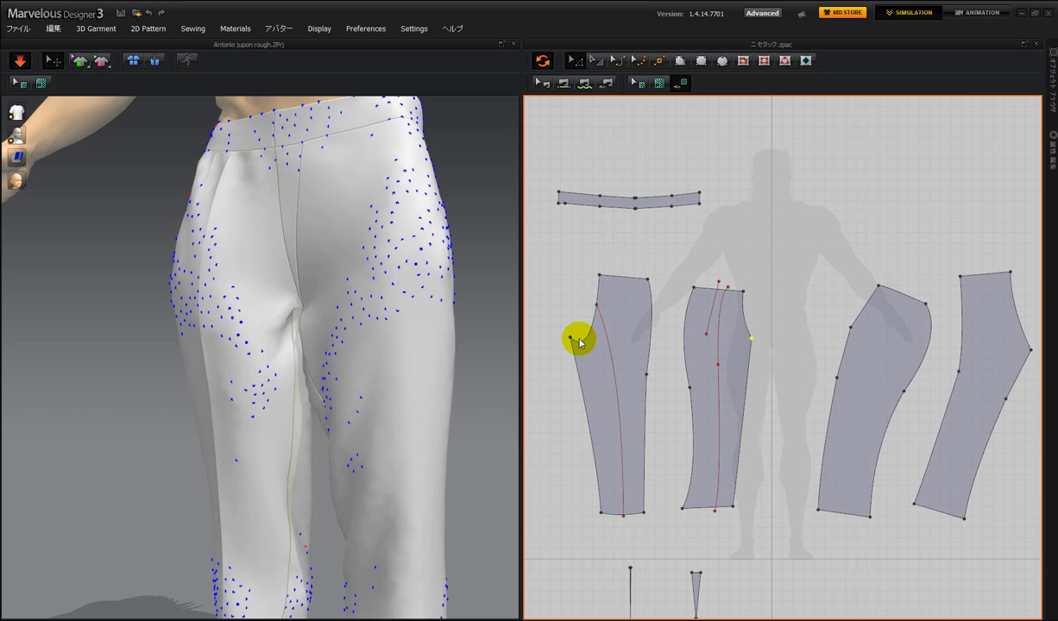
Reshape the back panel's crotch edge into a smooth inward curve between the waist corner and the inner-leg crotch corner
{"action": "left_click_drag", "start_coordinate": [595, 350], "coordinate": [585, 337]}
{"action": "left_click", "coordinate": [617, 61]}
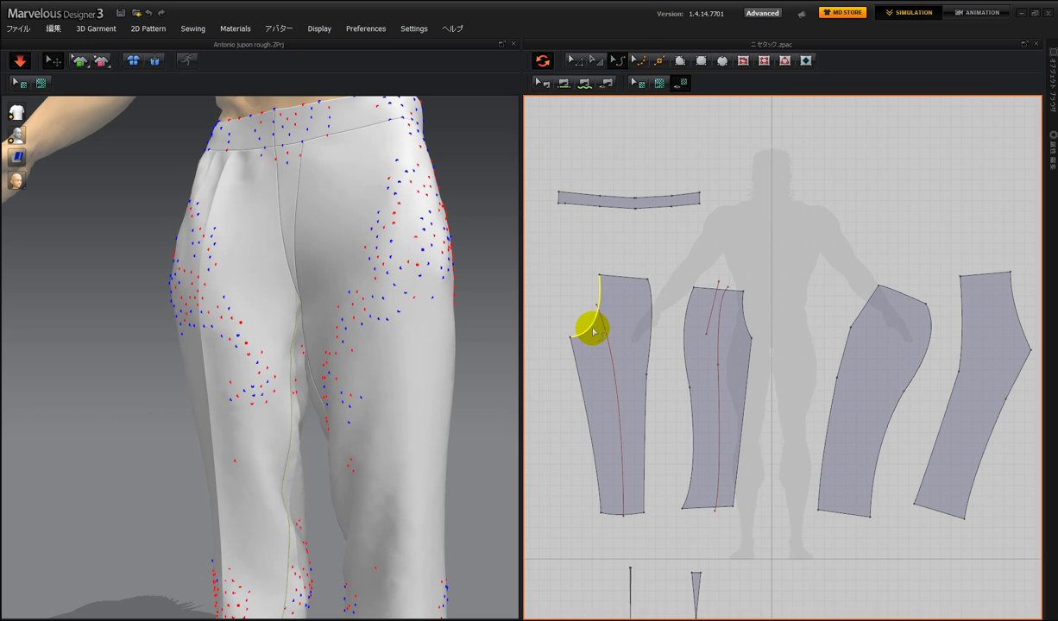
{"action": "mouse_move", "coordinate": [498, 366]}
{"action": "right_mouse_down"}
{"action": "mouse_move", "coordinate": [548, 373]}
{"action": "mouse_move", "coordinate": [462, 361]}
{"action": "mouse_move", "coordinate": [481, 360]}
{"action": "right_mouse_up"}
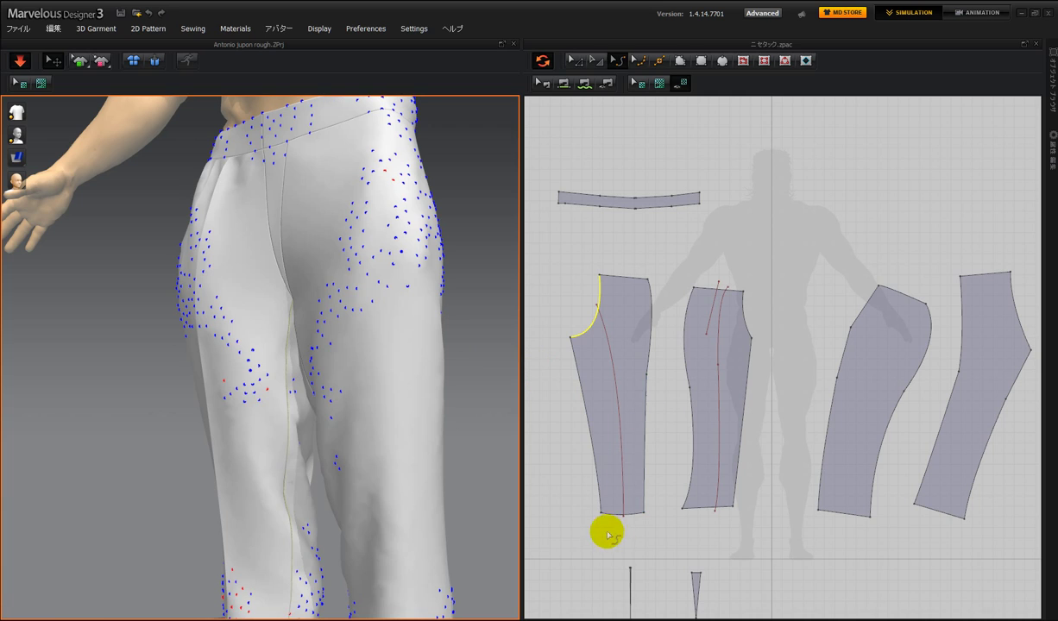
Lower the back panel's inner-leg crotch corner slightly, and check the seat on the avatar from behind
{"action": "left_click", "coordinate": [572, 339]}
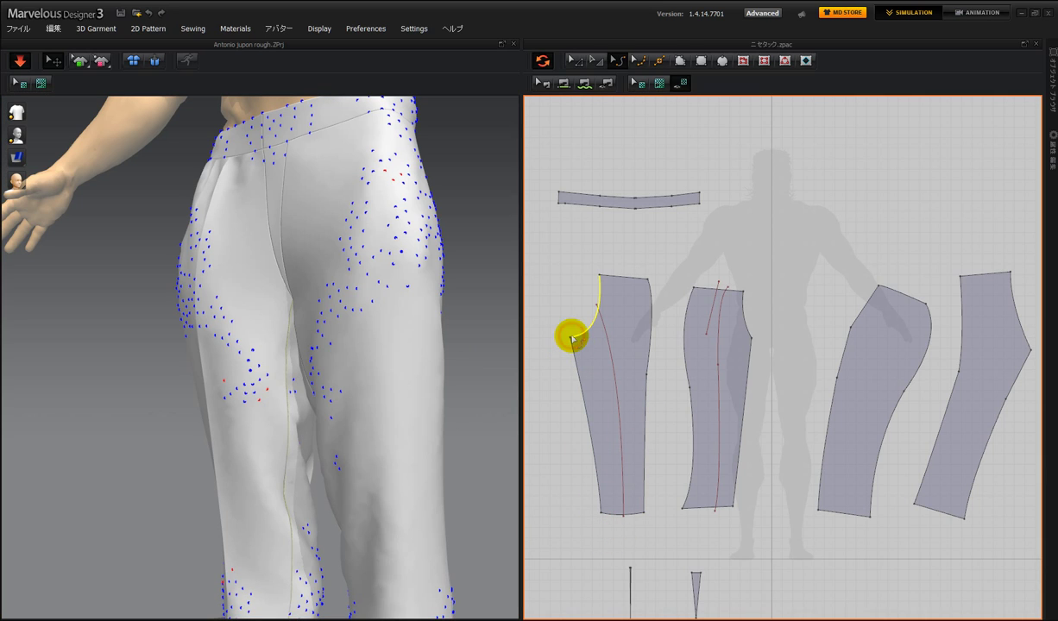
{"action": "left_click", "coordinate": [573, 61]}
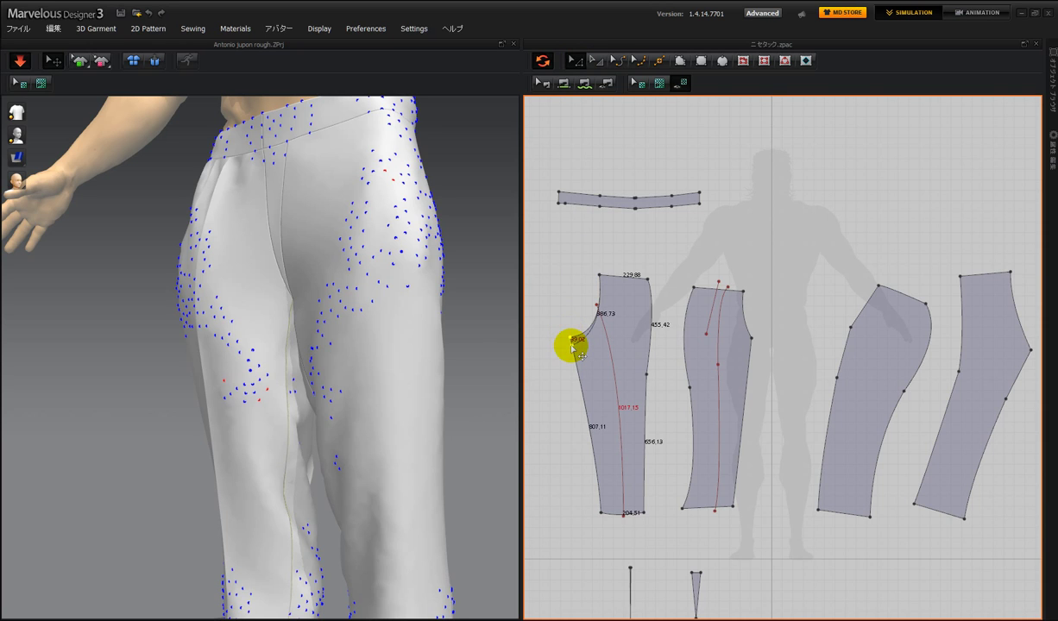
{"action": "left_click_drag", "start_coordinate": [571, 346], "coordinate": [571, 346]}
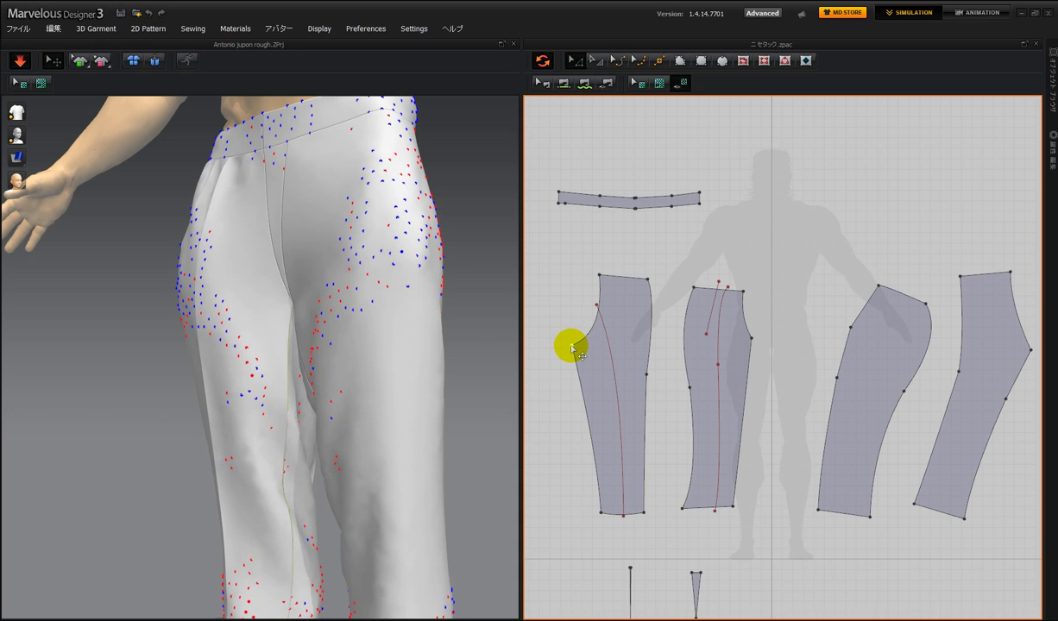
{"action": "right_click_drag", "start_coordinate": [392, 371], "coordinate": [236, 414]}
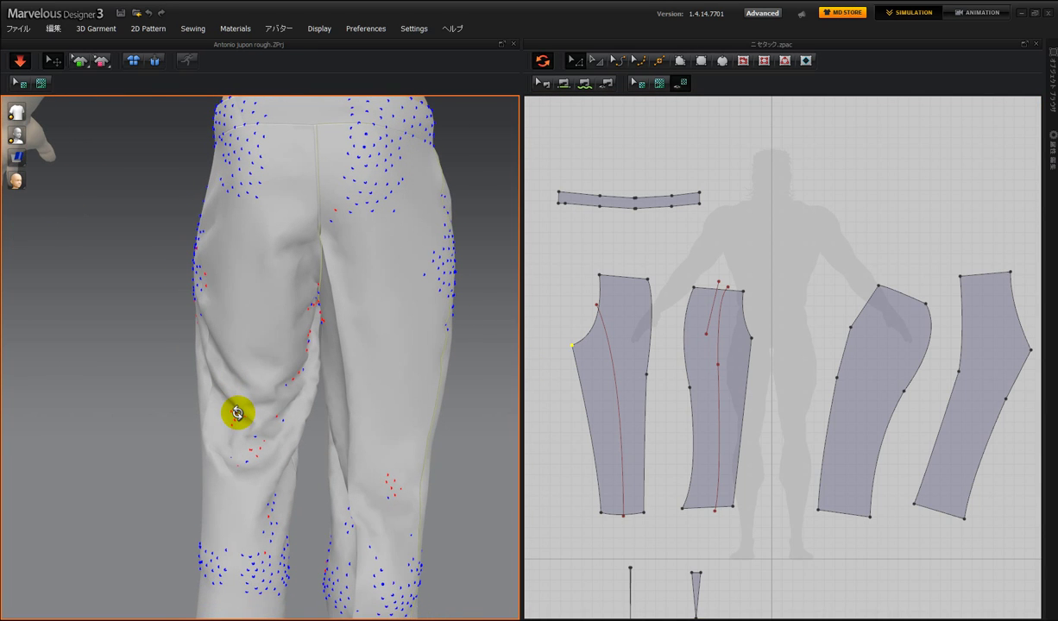
{"action": "scroll", "coordinate": [394, 324], "scroll_direction": "down", "scroll_amount": 2}
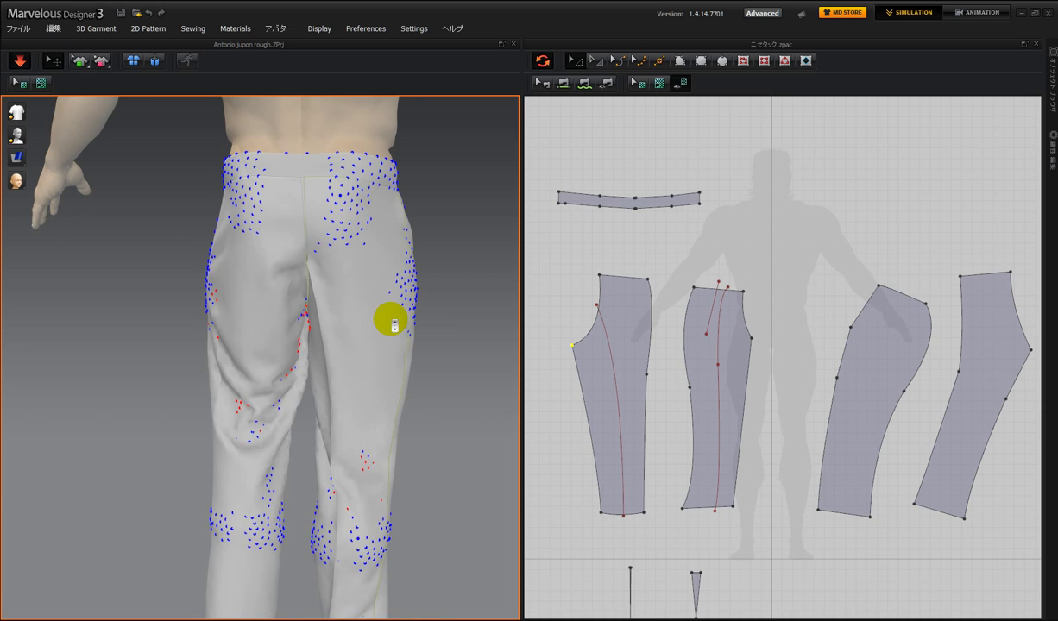
Tug the waistband up on the avatar at the front and side so the simulated trousers settle higher
{"action": "right_click_drag", "start_coordinate": [393, 325], "coordinate": [203, 271]}
{"action": "left_click_drag", "start_coordinate": [248, 182], "coordinate": [245, 152]}
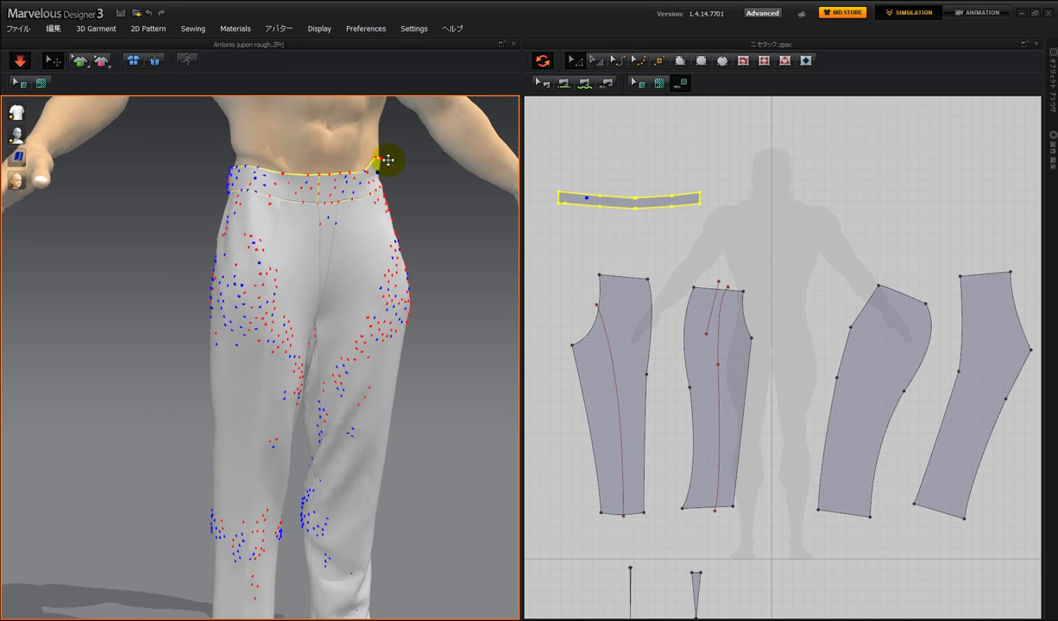
{"action": "left_click_drag", "start_coordinate": [388, 160], "coordinate": [390, 162]}
{"action": "right_click_drag", "start_coordinate": [451, 263], "coordinate": [380, 274]}
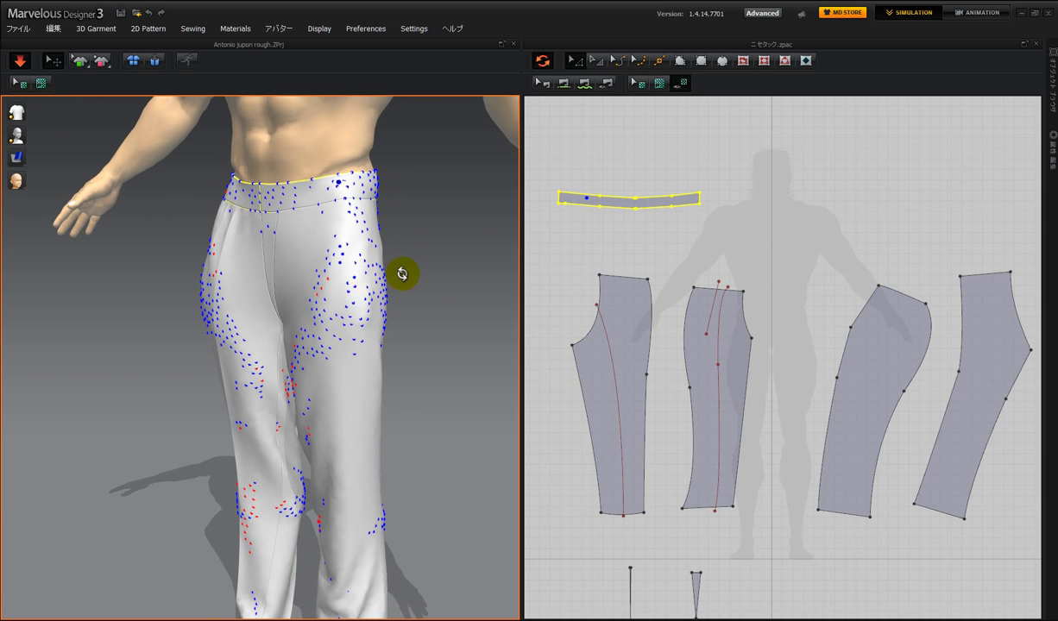
Raise the front panel's whole waist edge slightly together with the upper ends of its internal lines, and check the trousers from all sides
{"action": "left_click", "coordinate": [688, 267]}
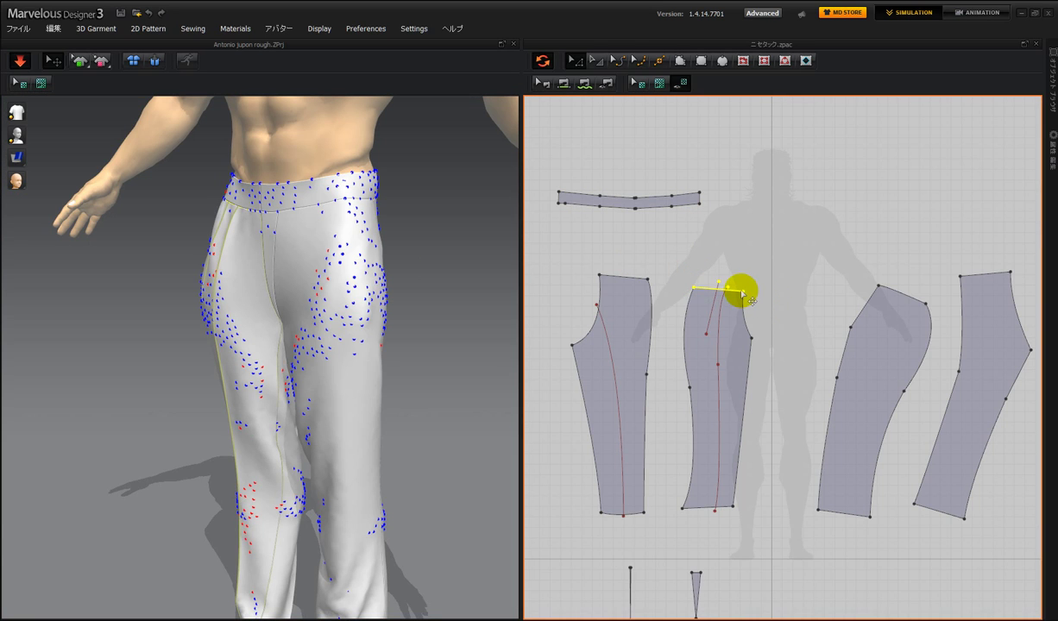
{"action": "left_click", "coordinate": [736, 291]}
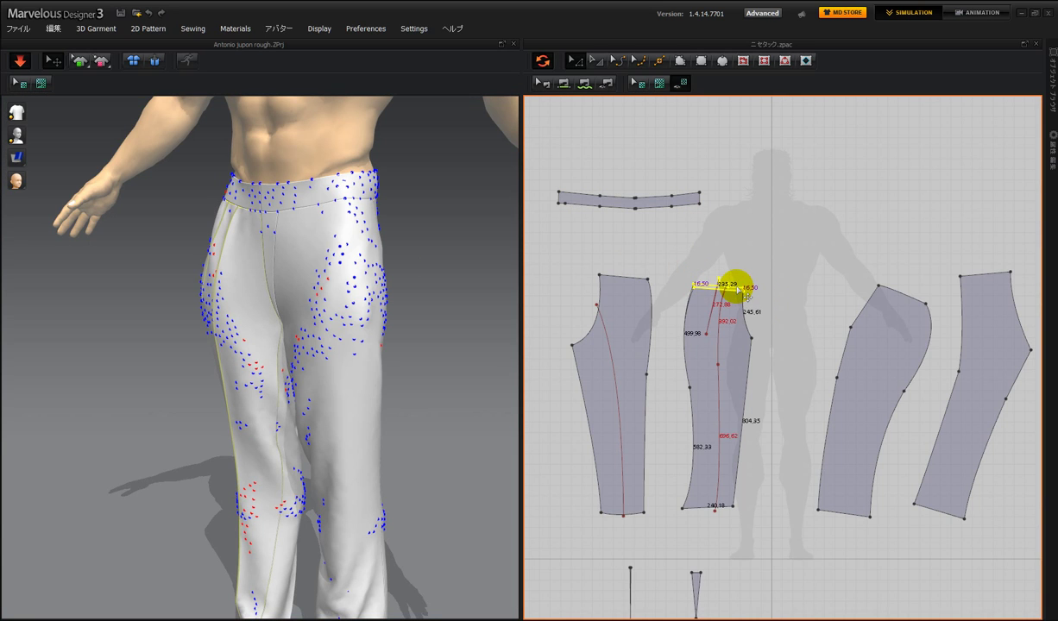
{"action": "left_click_drag", "start_coordinate": [736, 289], "coordinate": [737, 286]}
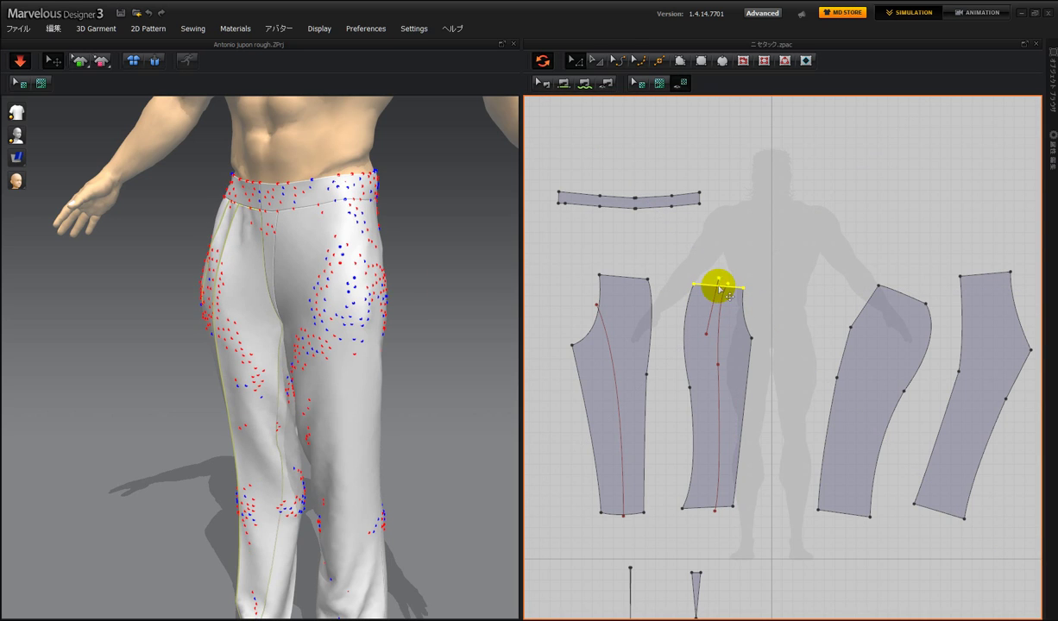
{"action": "right_click_drag", "start_coordinate": [390, 287], "coordinate": [576, 279]}
{"action": "right_click_drag", "start_coordinate": [471, 280], "coordinate": [300, 274]}
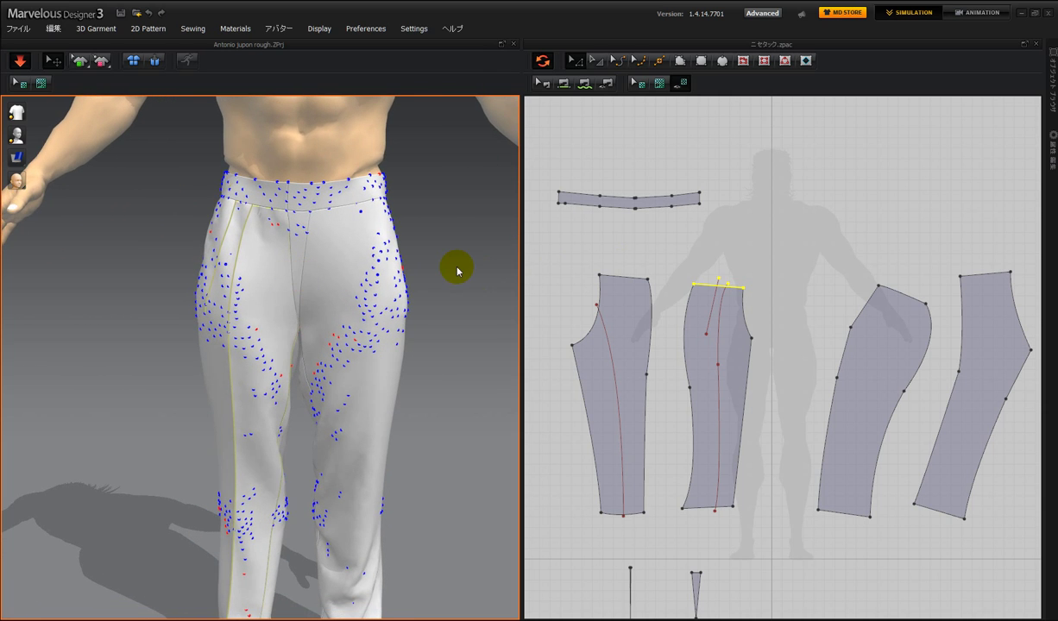
{"action": "scroll", "coordinate": [463, 263], "scroll_direction": "down", "scroll_amount": 2}
{"action": "right_click_drag", "start_coordinate": [464, 266], "coordinate": [536, 355]}
{"action": "right_click_drag", "start_coordinate": [446, 336], "coordinate": [392, 353]}
Move the upper end of the back panel's internal line onto the crotch curve
{"action": "scroll", "coordinate": [335, 239], "scroll_direction": "up", "scroll_amount": 6}
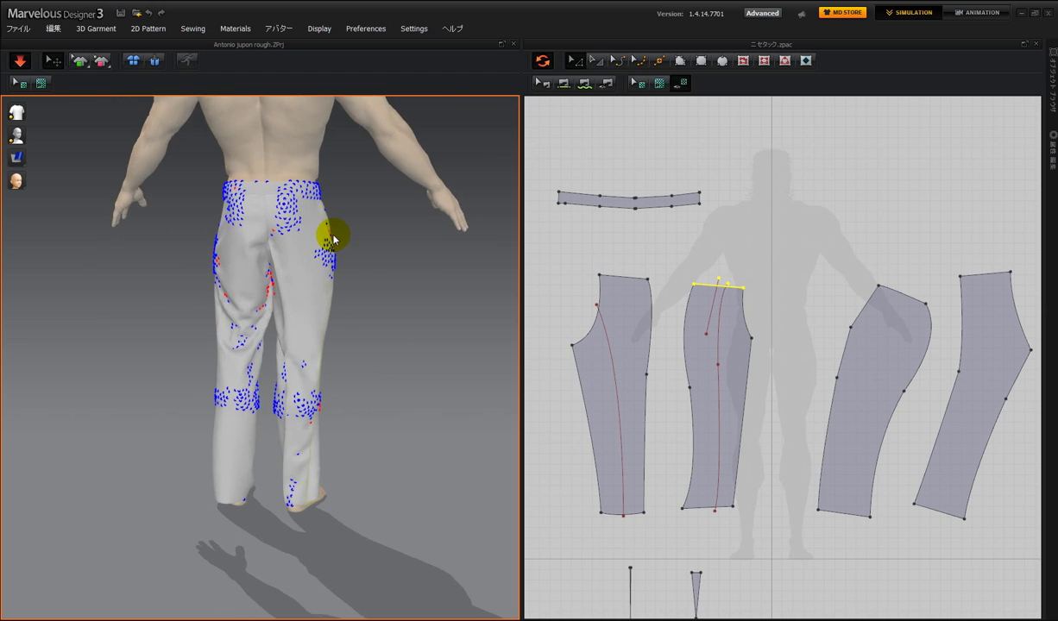
{"action": "right_click_drag", "start_coordinate": [342, 377], "coordinate": [416, 260]}
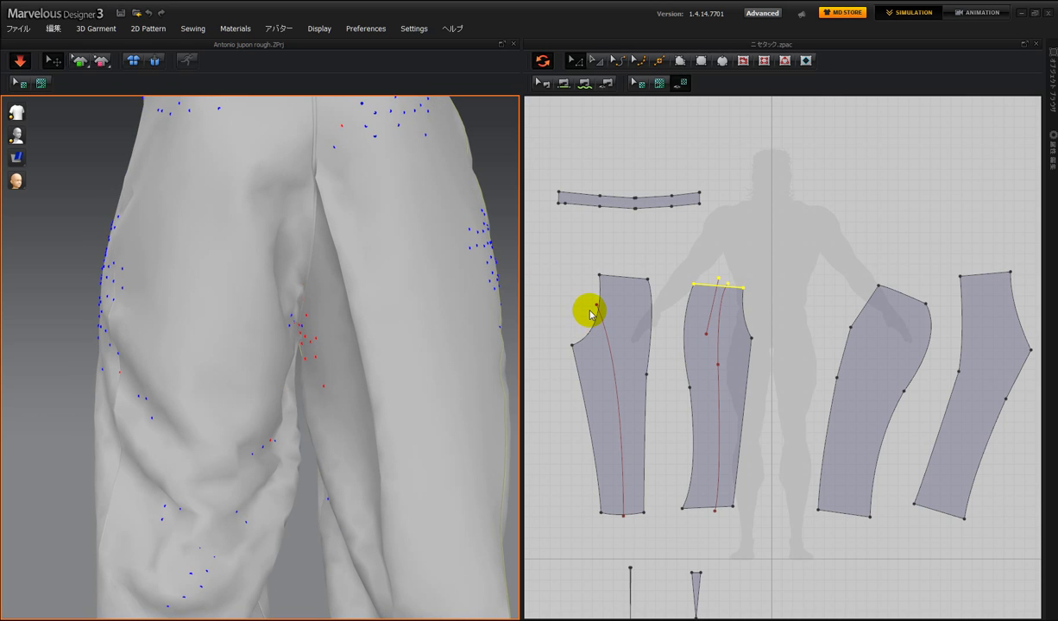
{"action": "scroll", "coordinate": [593, 314], "scroll_direction": "up", "scroll_amount": 6}
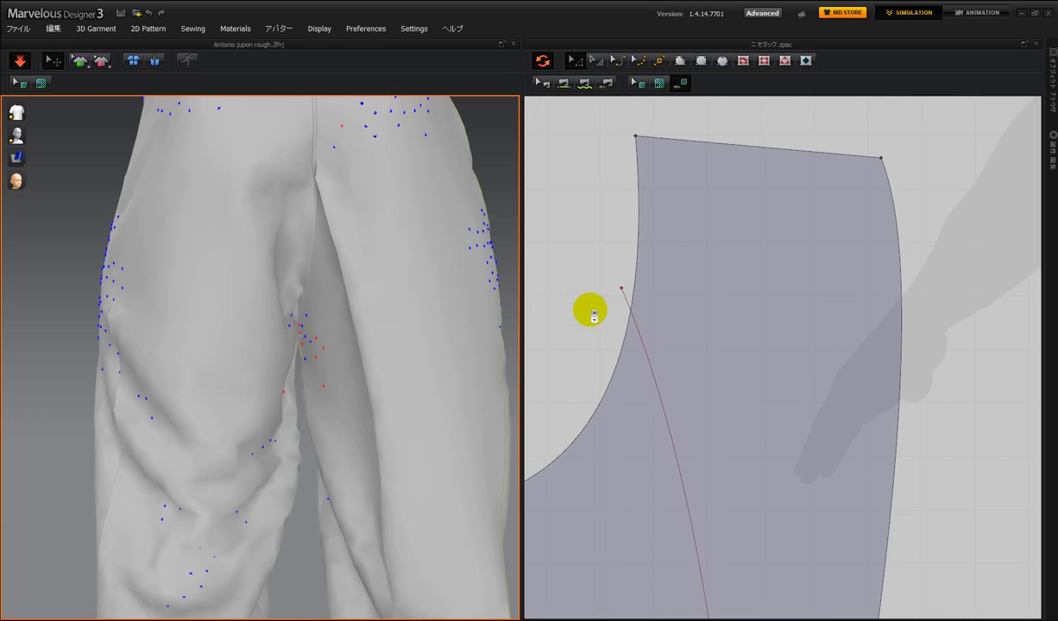
{"action": "left_click_drag", "start_coordinate": [622, 291], "coordinate": [632, 315]}
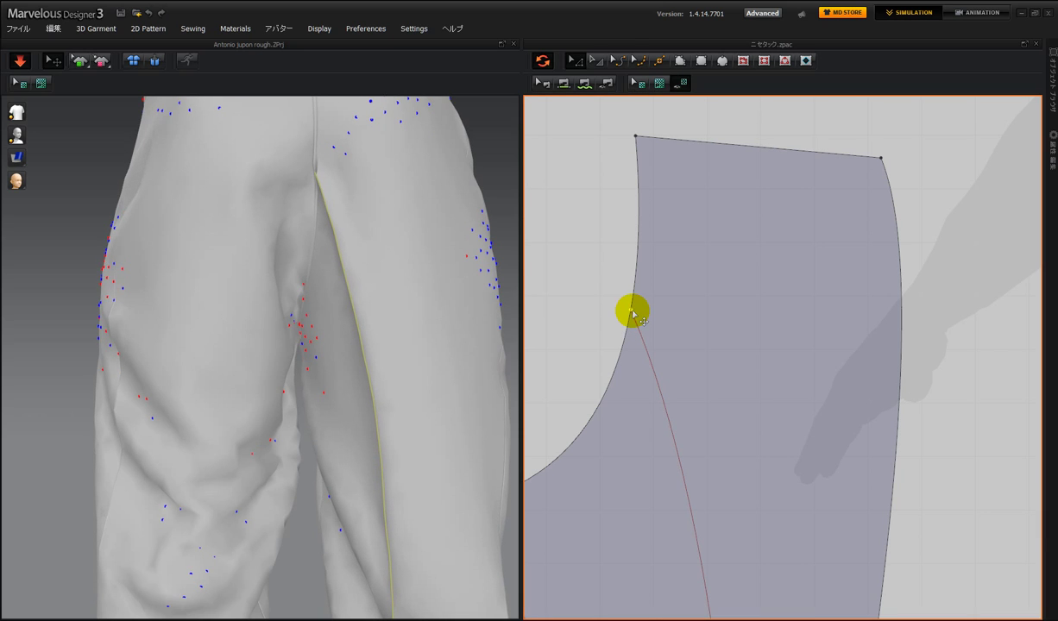
{"action": "right_click_drag", "start_coordinate": [318, 248], "coordinate": [516, 246]}
Inspect the fold strength, fold angle and line properties of the back panel's internal line
{"action": "left_click", "coordinate": [1052, 147]}
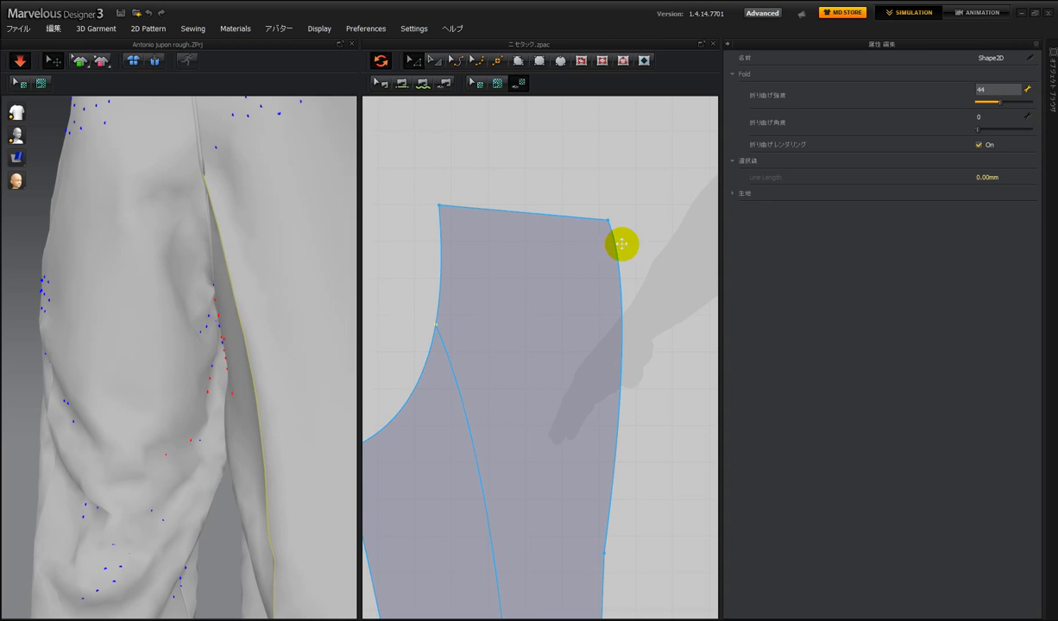
{"action": "left_click", "coordinate": [647, 258]}
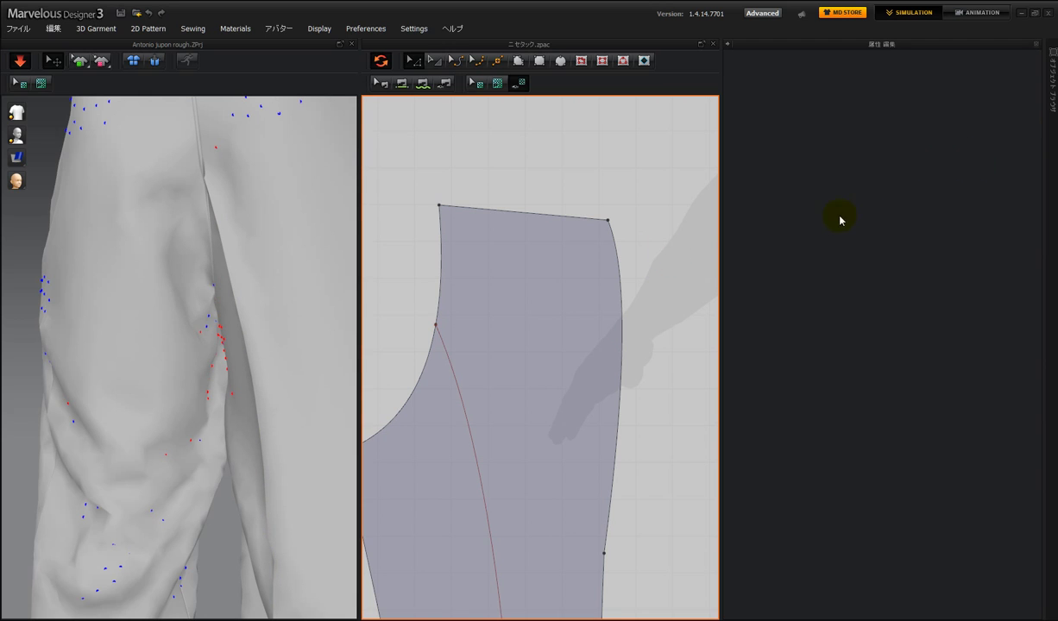
{"action": "left_click", "coordinate": [455, 383]}
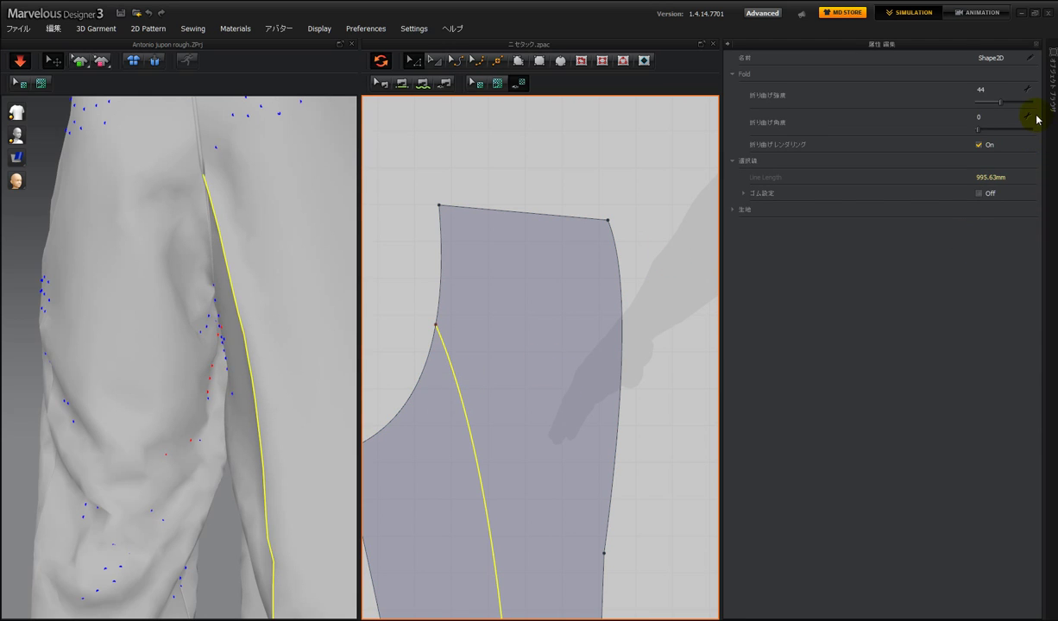
{"action": "left_click", "coordinate": [669, 336]}
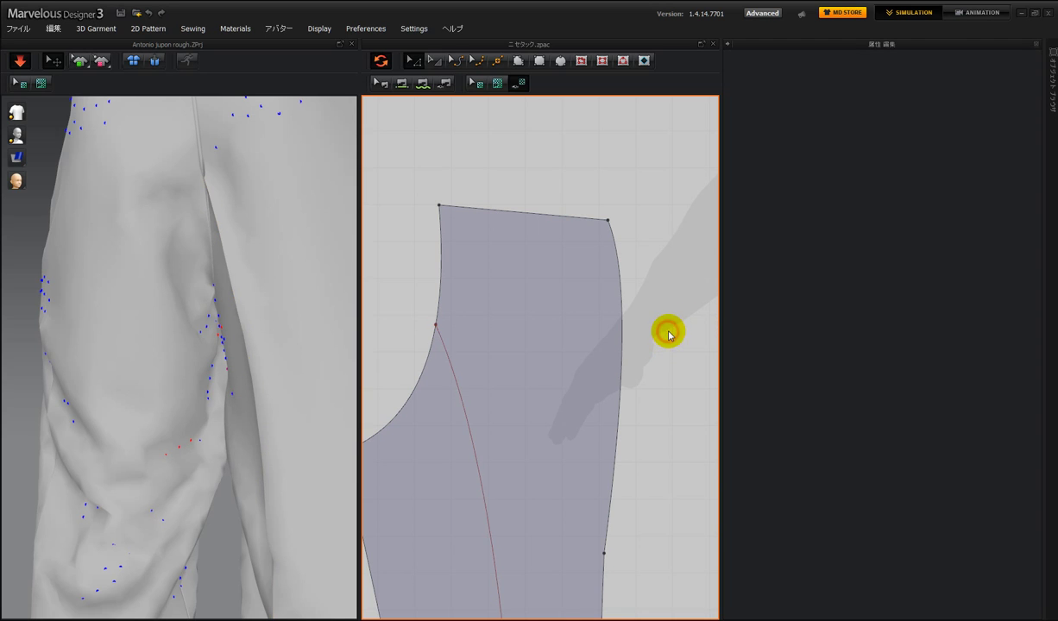
{"action": "left_click", "coordinate": [726, 46]}
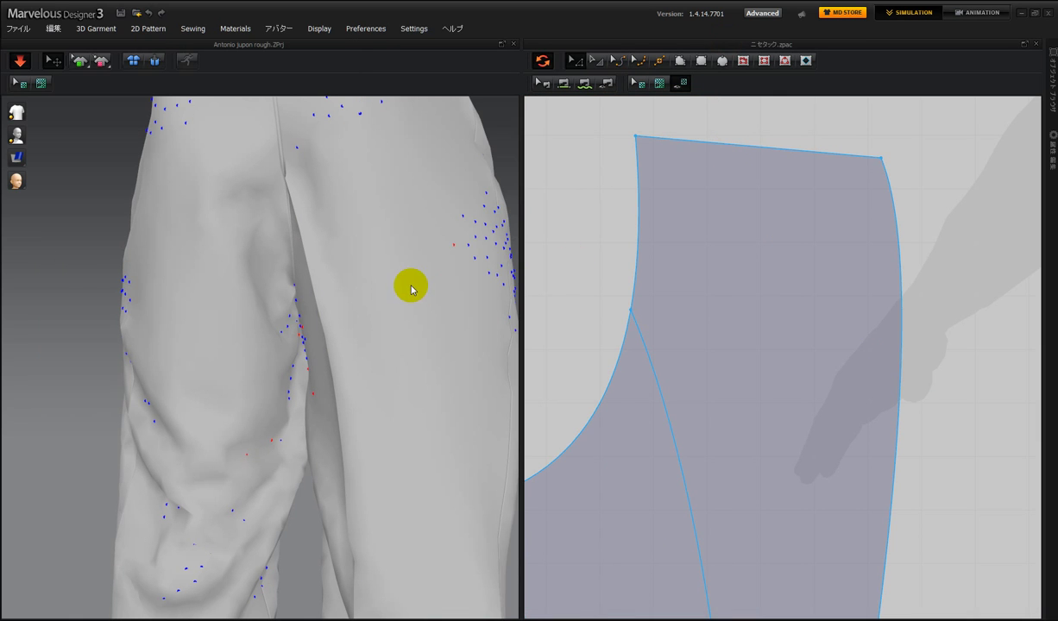
Examine the seat folds from behind and pick the crotch seam area on the avatar to locate it on the back panel
{"action": "right_click_drag", "start_coordinate": [411, 286], "coordinate": [442, 308]}
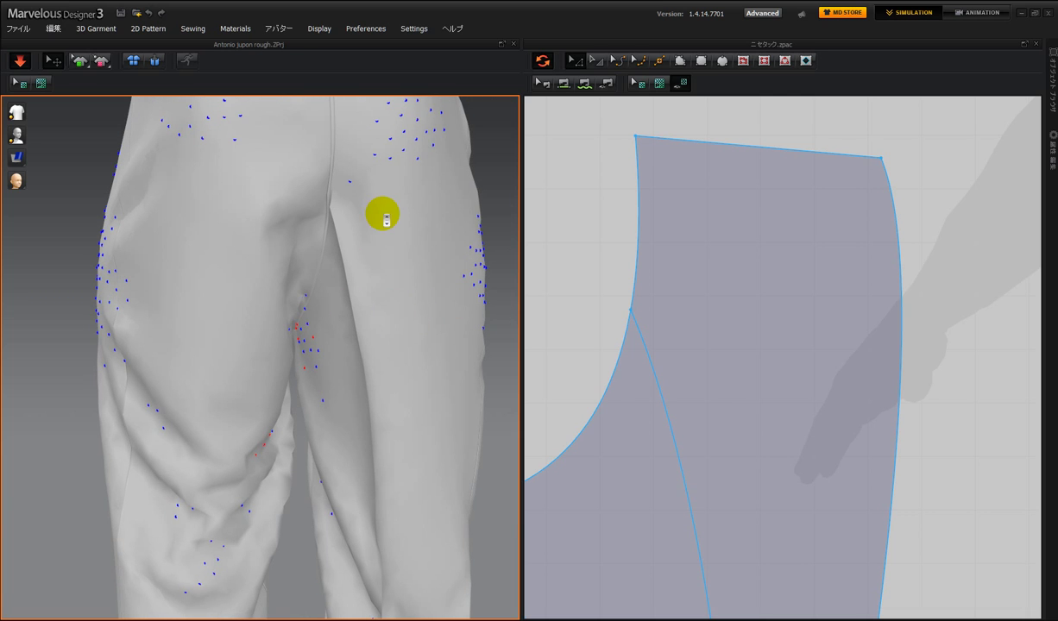
{"action": "scroll", "coordinate": [384, 218], "scroll_direction": "down", "scroll_amount": 5}
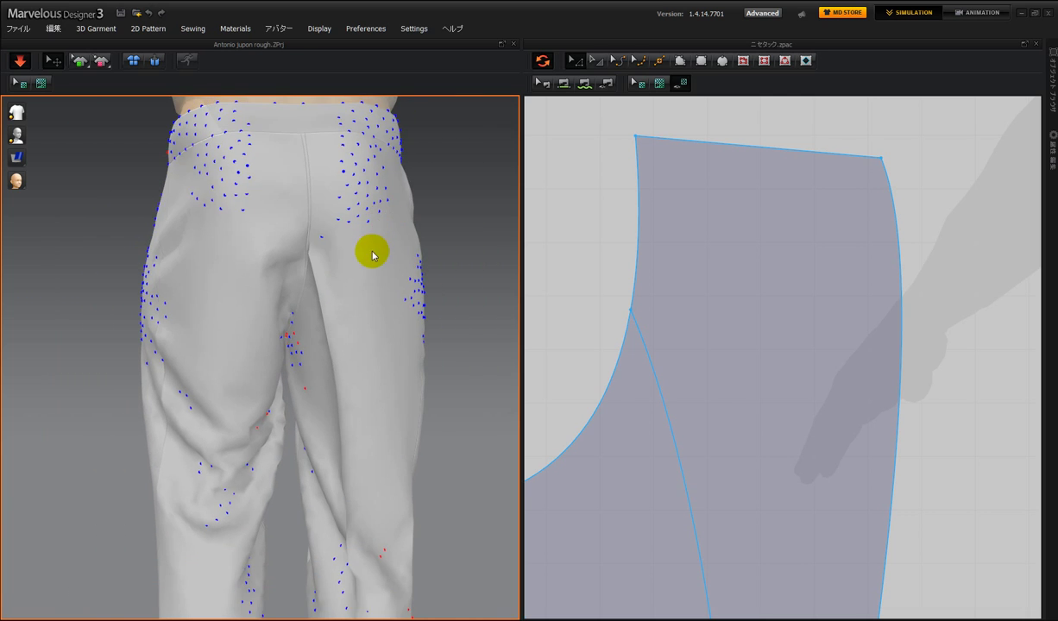
{"action": "right_click_drag", "start_coordinate": [373, 255], "coordinate": [309, 256]}
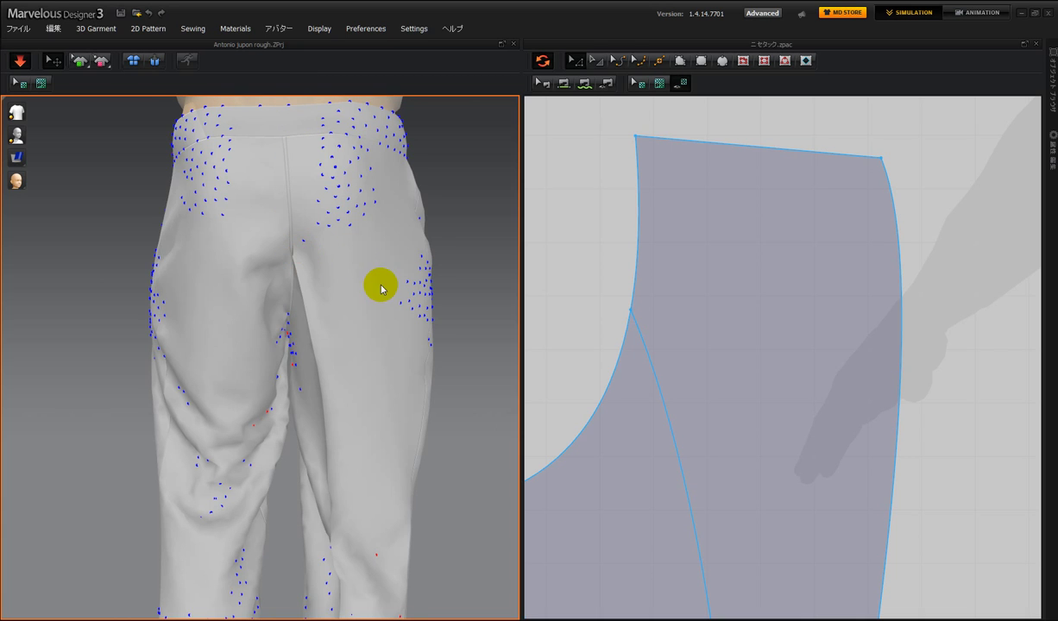
{"action": "scroll", "coordinate": [393, 289], "scroll_direction": "down", "scroll_amount": 1}
{"action": "scroll", "coordinate": [786, 354], "scroll_direction": "down", "scroll_amount": 5}
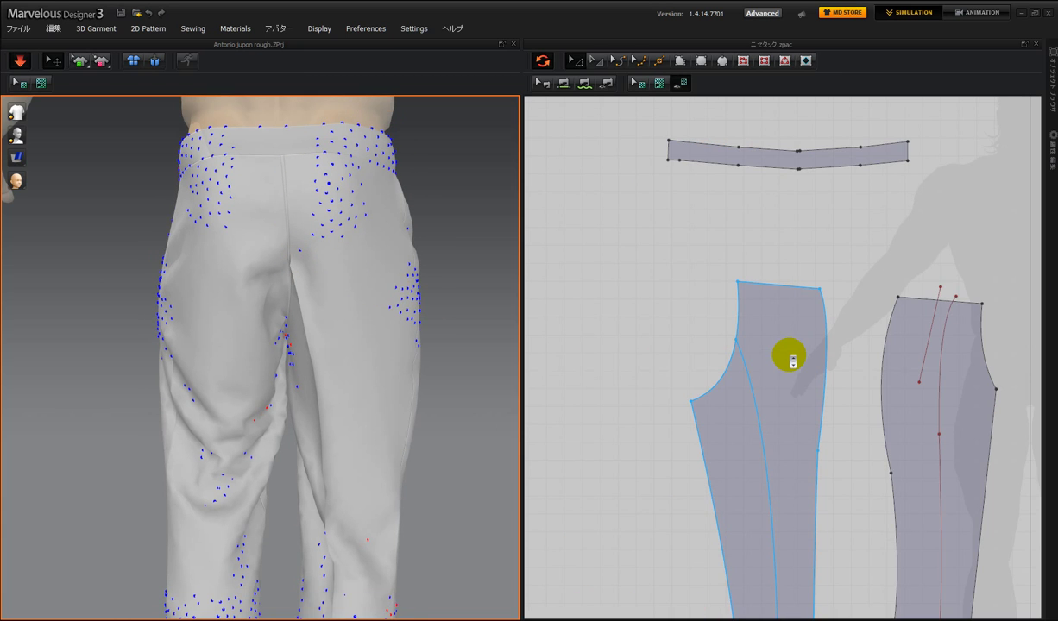
{"action": "left_click", "coordinate": [289, 325]}
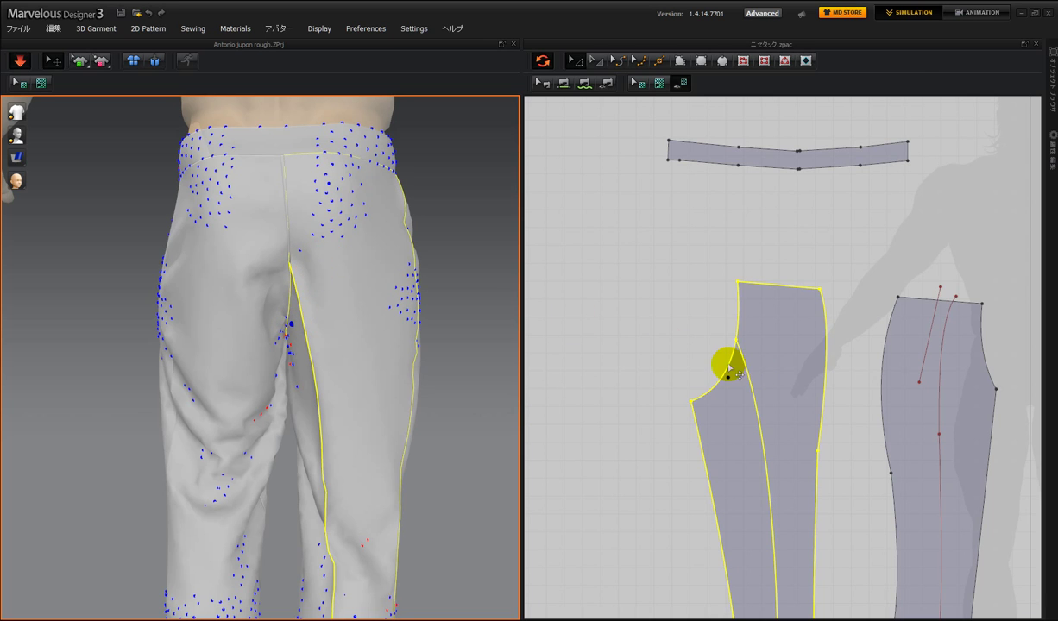
Flatten the back panel's crotch curve outward with the curve editing tool, deepen it slightly again, and check the front crotch
{"action": "left_click", "coordinate": [723, 369]}
{"action": "left_click", "coordinate": [617, 61]}
{"action": "left_click", "coordinate": [669, 224]}
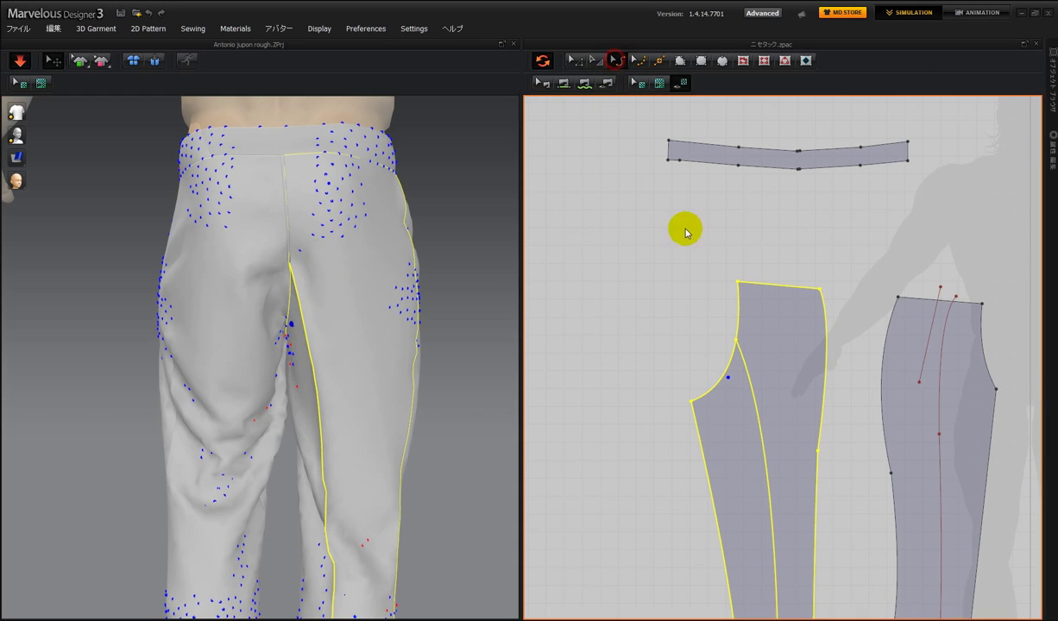
{"action": "left_click", "coordinate": [723, 372]}
{"action": "left_click", "coordinate": [725, 367]}
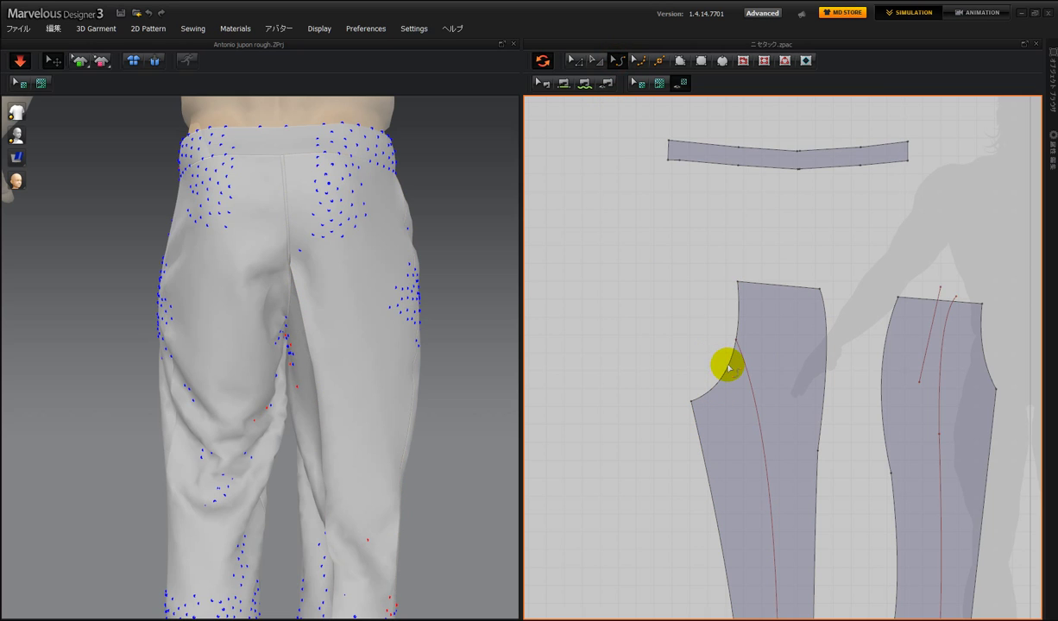
{"action": "left_click", "coordinate": [730, 369]}
{"action": "left_click_drag", "start_coordinate": [717, 357], "coordinate": [717, 357]}
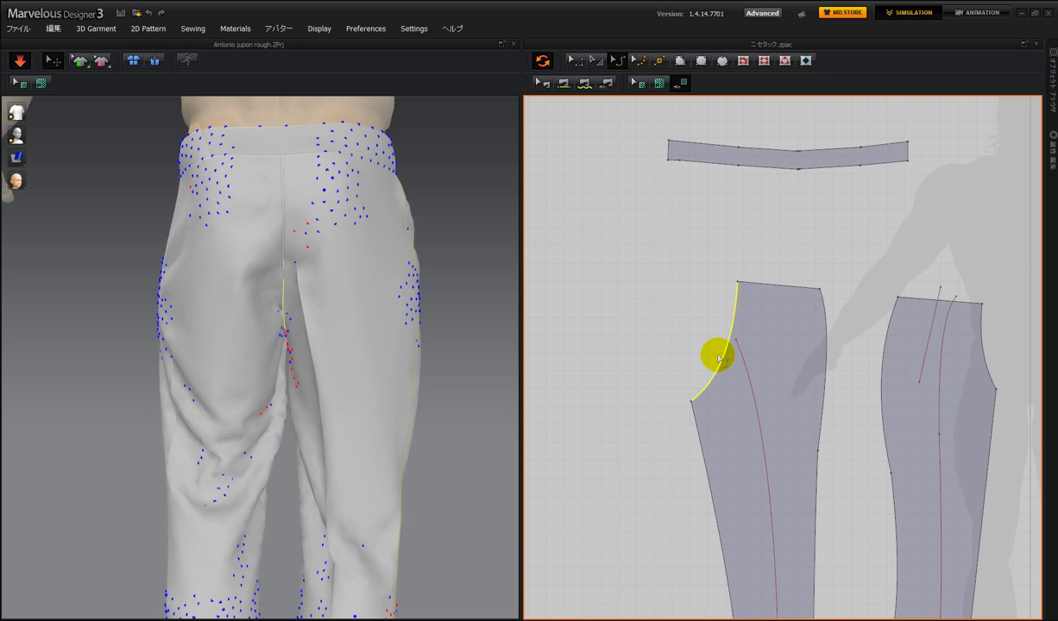
{"action": "left_click_drag", "start_coordinate": [727, 364], "coordinate": [728, 364]}
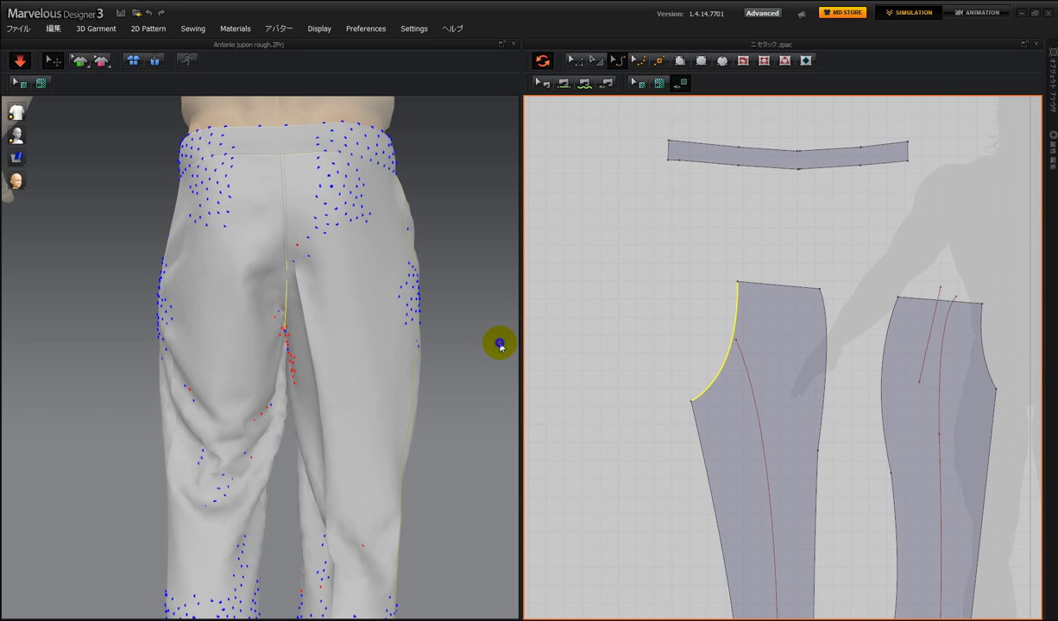
{"action": "right_click_drag", "start_coordinate": [500, 345], "coordinate": [258, 335]}
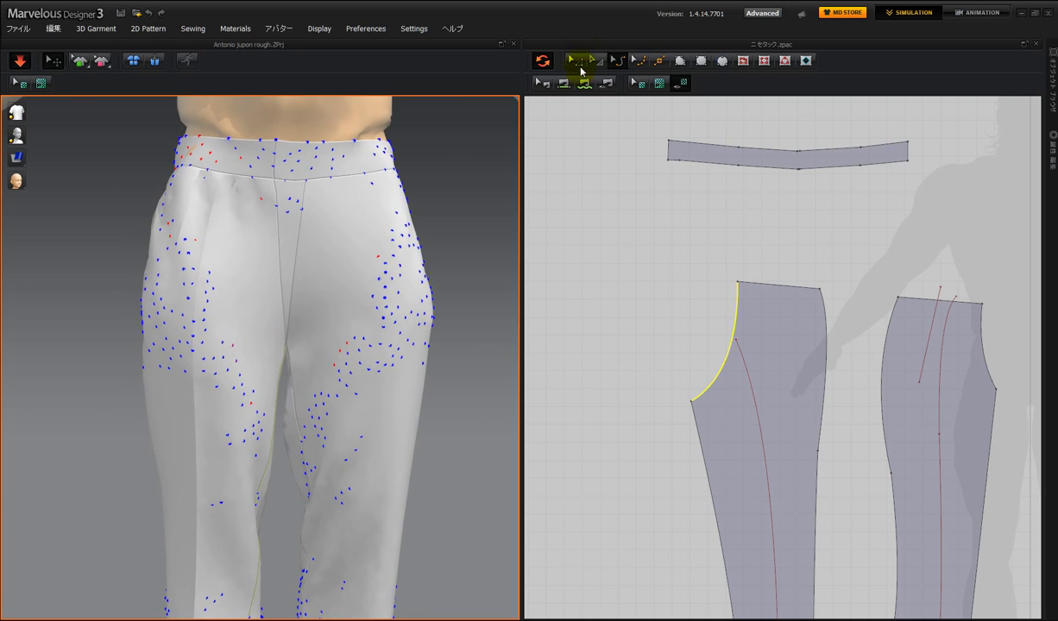
Shift the front panel's centre waist corner slightly inward toward the side seam, and check the front crotch on the avatar
{"action": "left_click", "coordinate": [580, 60]}
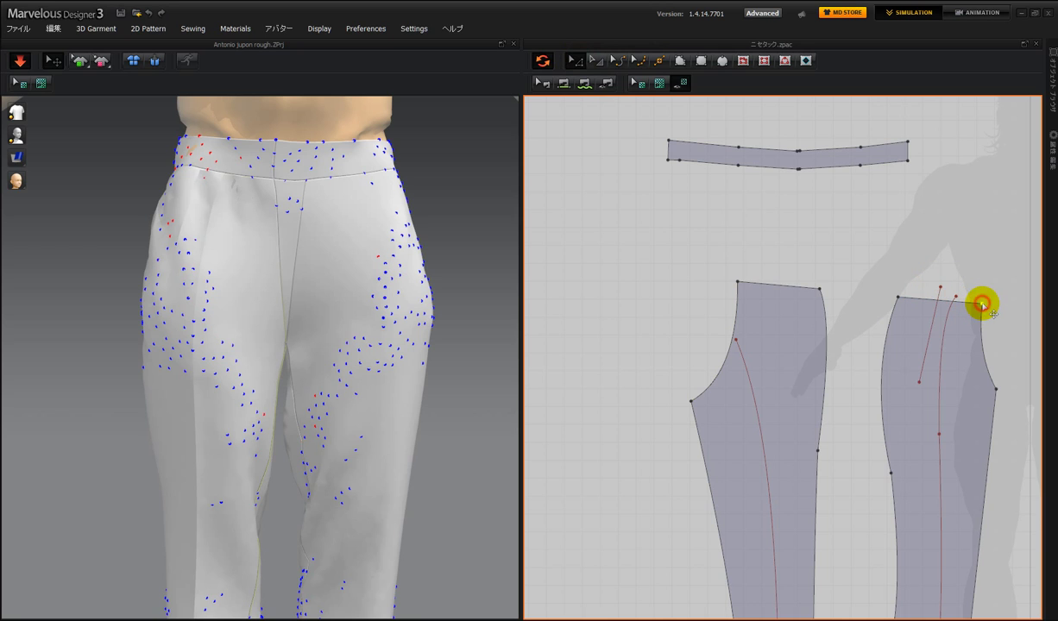
{"action": "left_click_drag", "start_coordinate": [982, 306], "coordinate": [978, 305]}
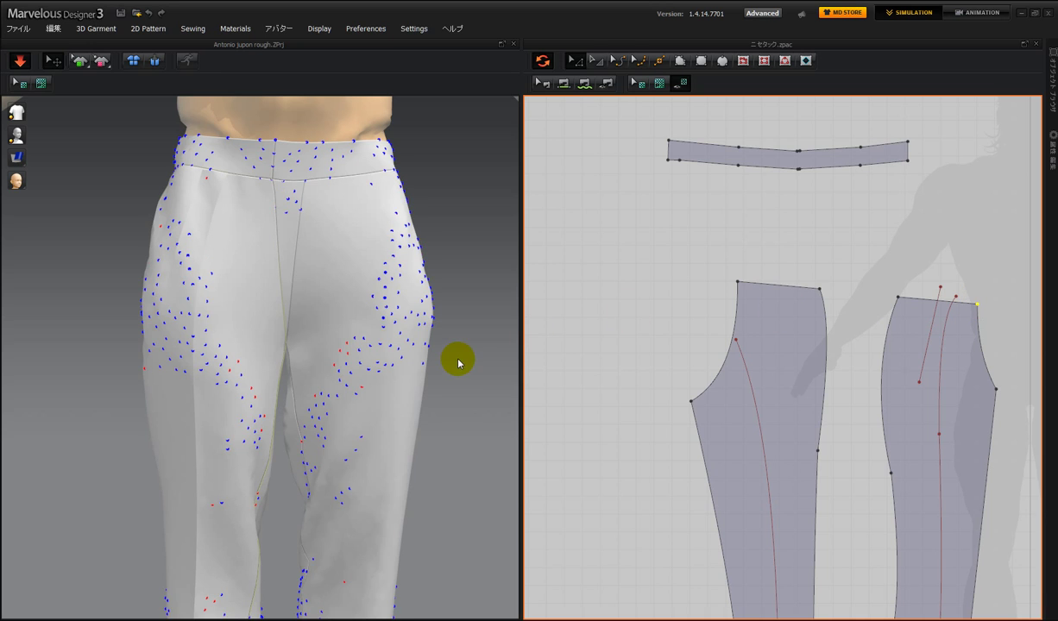
{"action": "middle_click_drag", "start_coordinate": [459, 360], "coordinate": [449, 305]}
{"action": "left_click", "coordinate": [983, 307]}
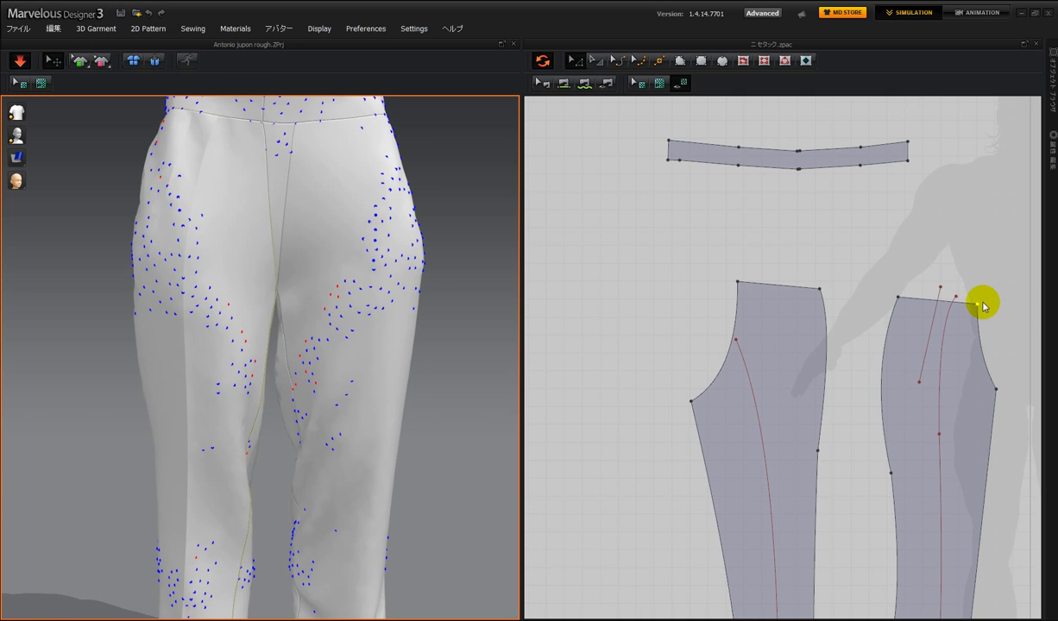
Nudge the front panel's centre waist corner a little further toward the side seam, and review the trousers' front on the avatar
{"action": "left_click", "coordinate": [978, 306]}
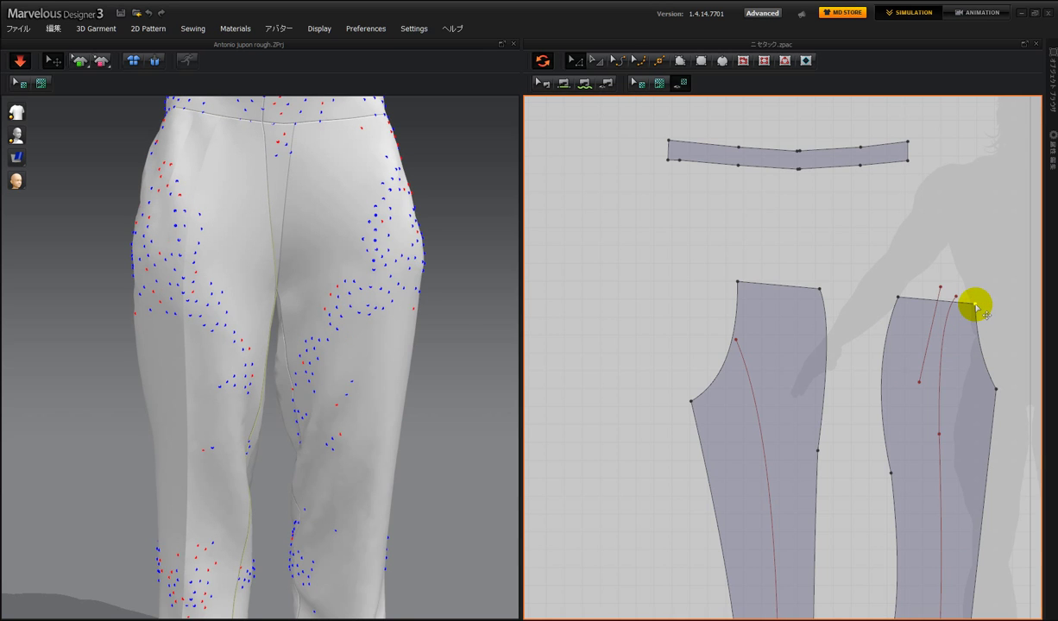
{"action": "scroll", "coordinate": [472, 377], "scroll_direction": "down", "scroll_amount": 5}
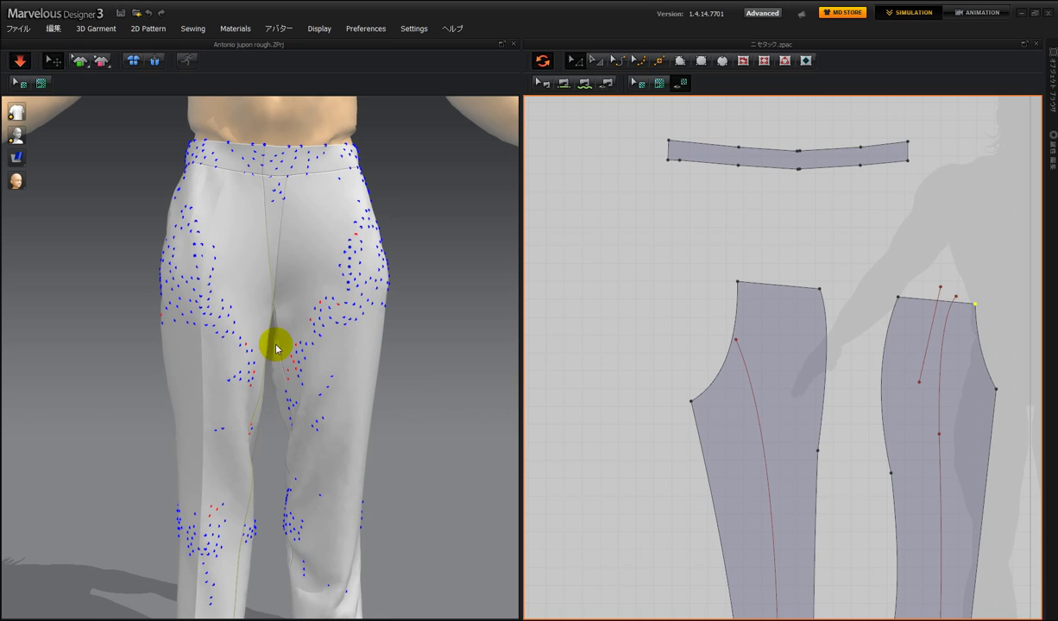
{"action": "scroll", "coordinate": [390, 427], "scroll_direction": "down", "scroll_amount": 5}
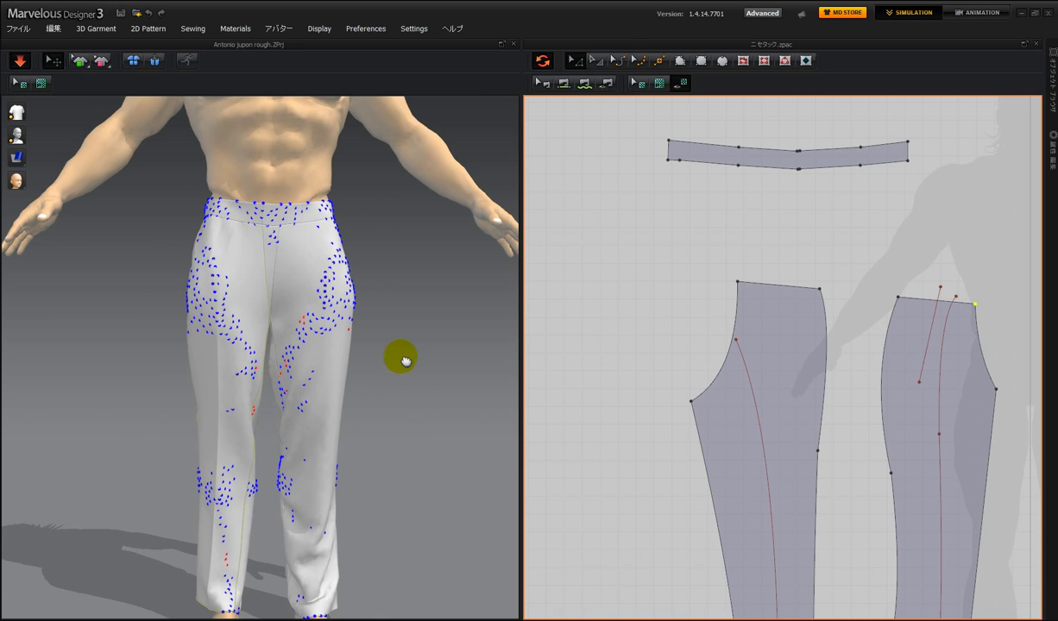
{"action": "middle_click_drag", "start_coordinate": [405, 360], "coordinate": [401, 351]}
{"action": "right_click_drag", "start_coordinate": [410, 348], "coordinate": [333, 371]}
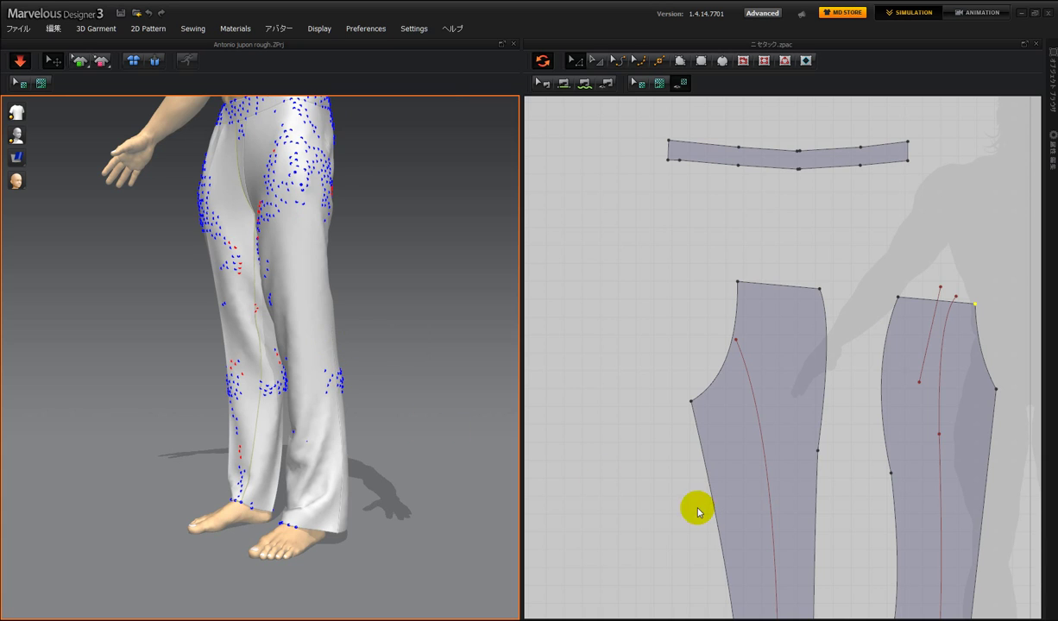
Examine the lower legs from the side, and move the front panel's side-seam hem corner inward to narrow the hem
{"action": "middle_click_drag", "start_coordinate": [656, 557], "coordinate": [637, 367]}
{"action": "scroll", "coordinate": [637, 366], "scroll_direction": "down", "scroll_amount": 3}
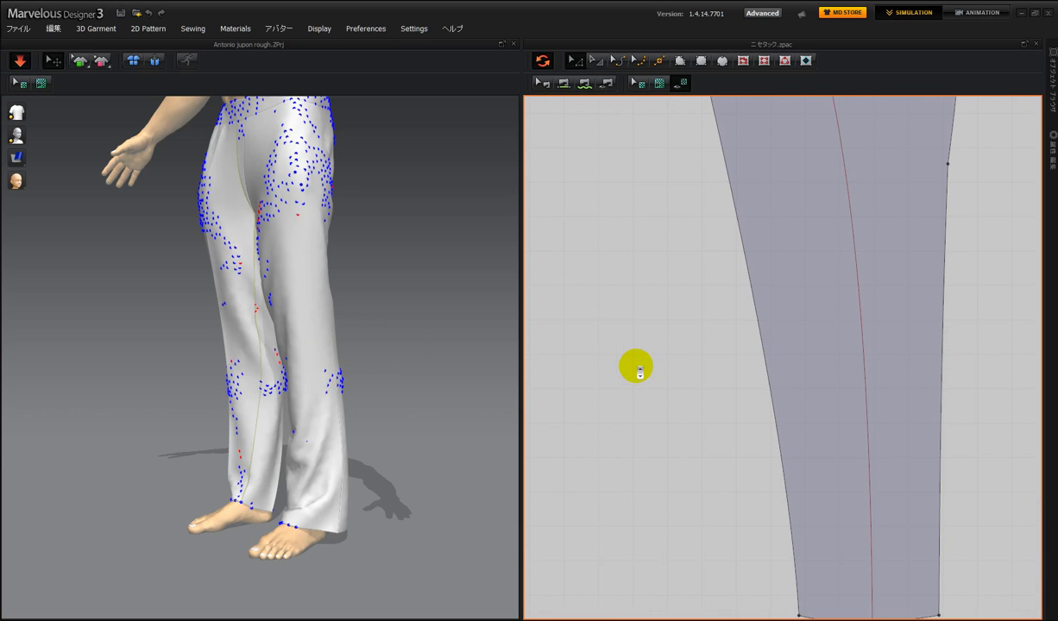
{"action": "scroll", "coordinate": [639, 371], "scroll_direction": "down", "scroll_amount": 6}
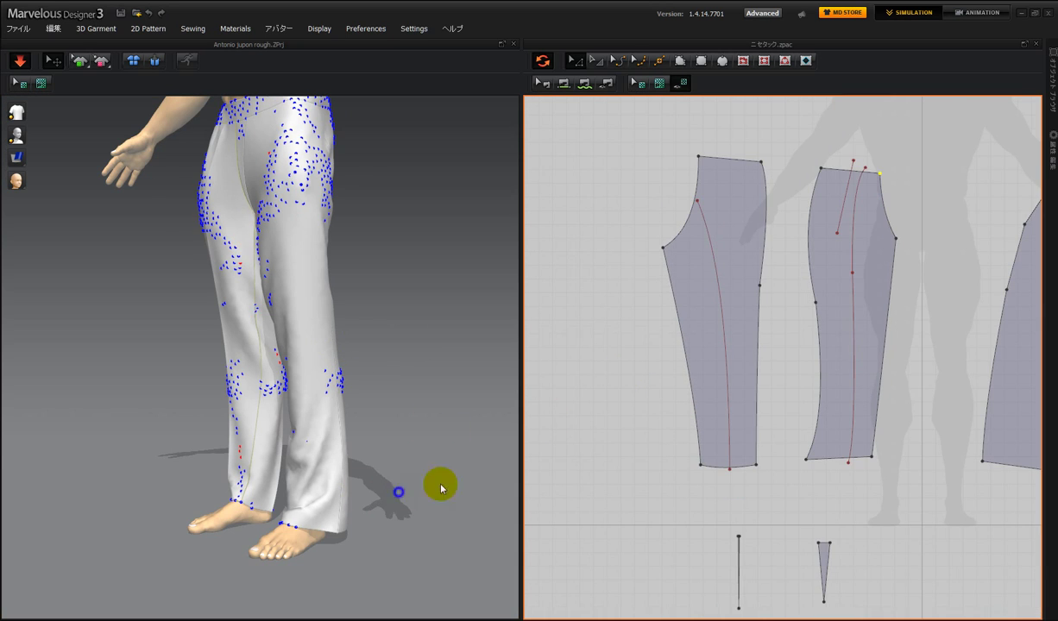
{"action": "right_click_drag", "start_coordinate": [441, 488], "coordinate": [721, 477]}
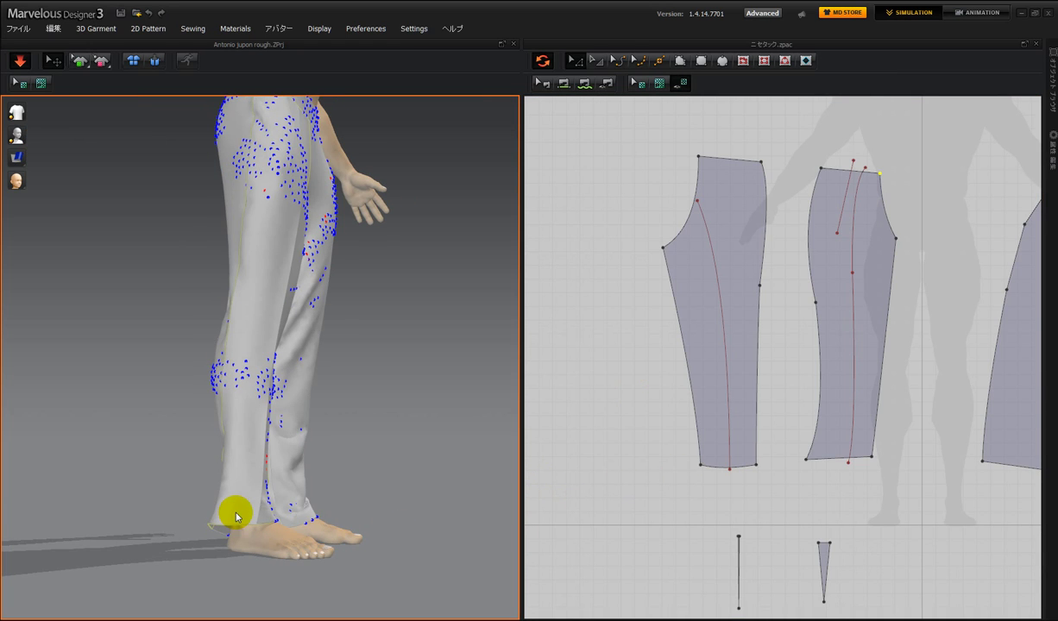
{"action": "right_click_drag", "start_coordinate": [235, 516], "coordinate": [276, 529]}
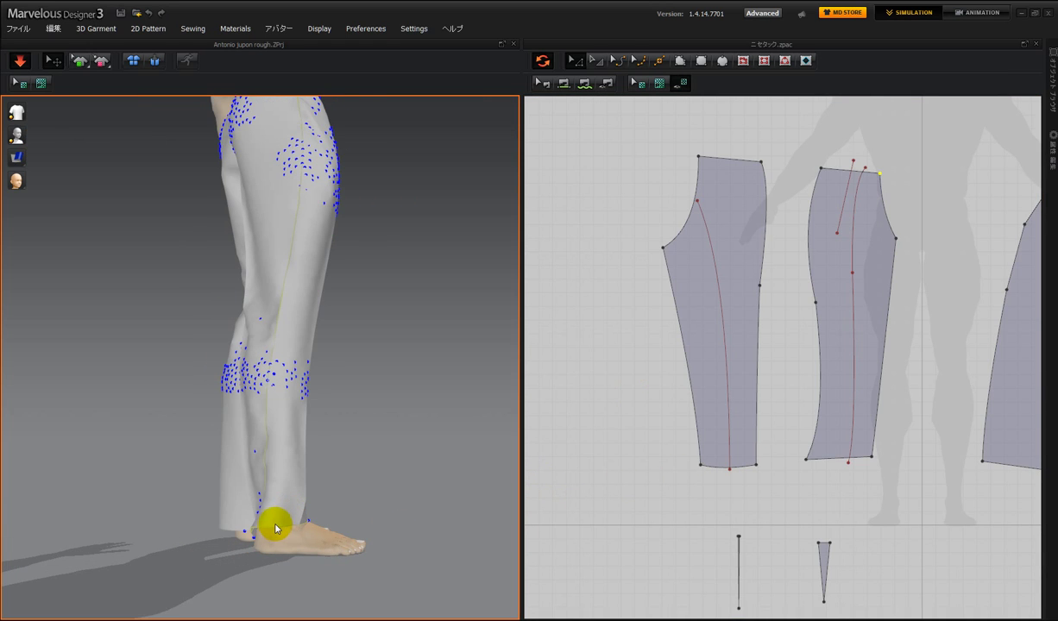
{"action": "left_click", "coordinate": [272, 520]}
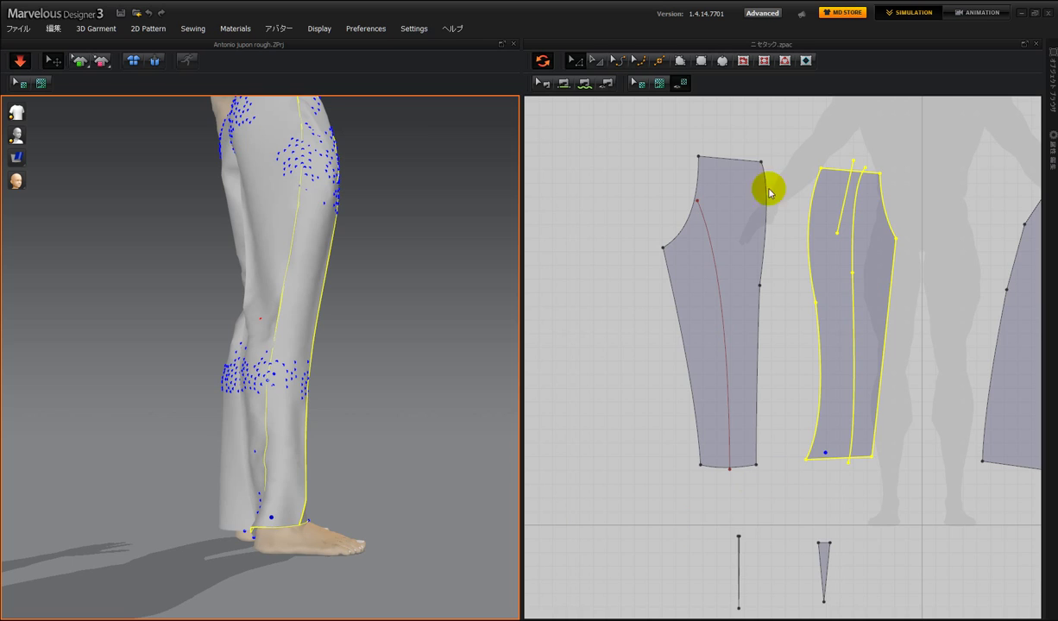
{"action": "left_click", "coordinate": [813, 467]}
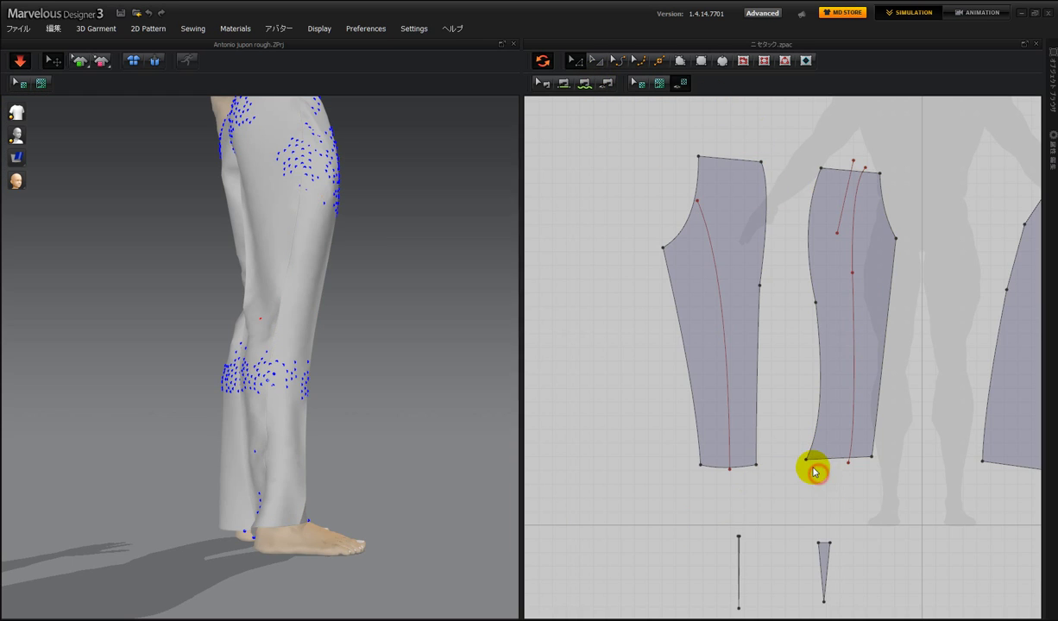
{"action": "left_click_drag", "start_coordinate": [806, 464], "coordinate": [821, 465]}
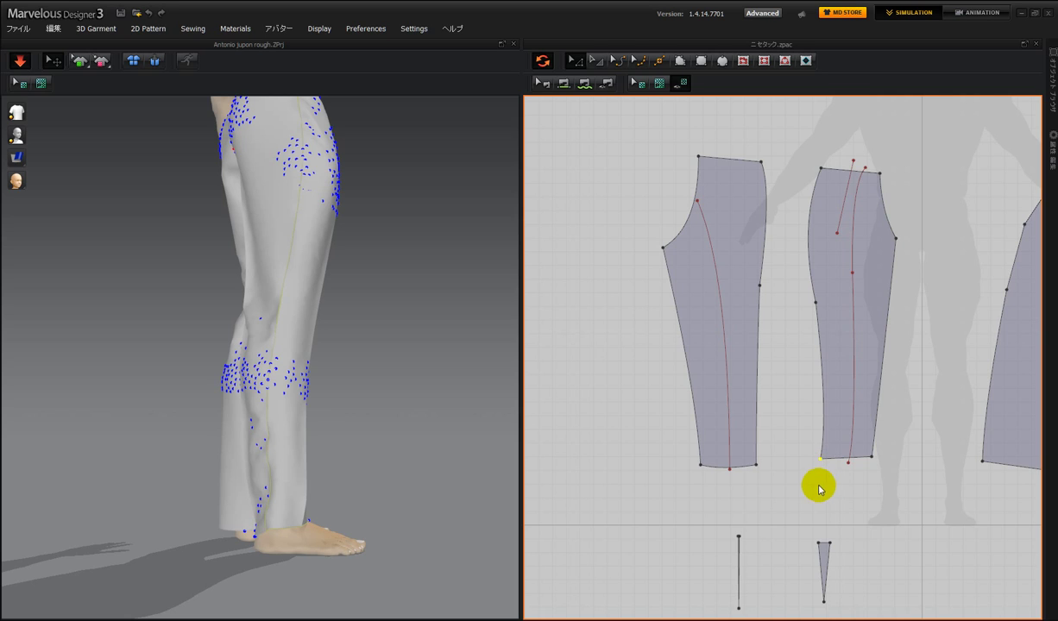
Locate the side seam's panels on the avatar, and move the back panel's side-seam hem corner slightly outward
{"action": "left_click", "coordinate": [273, 413]}
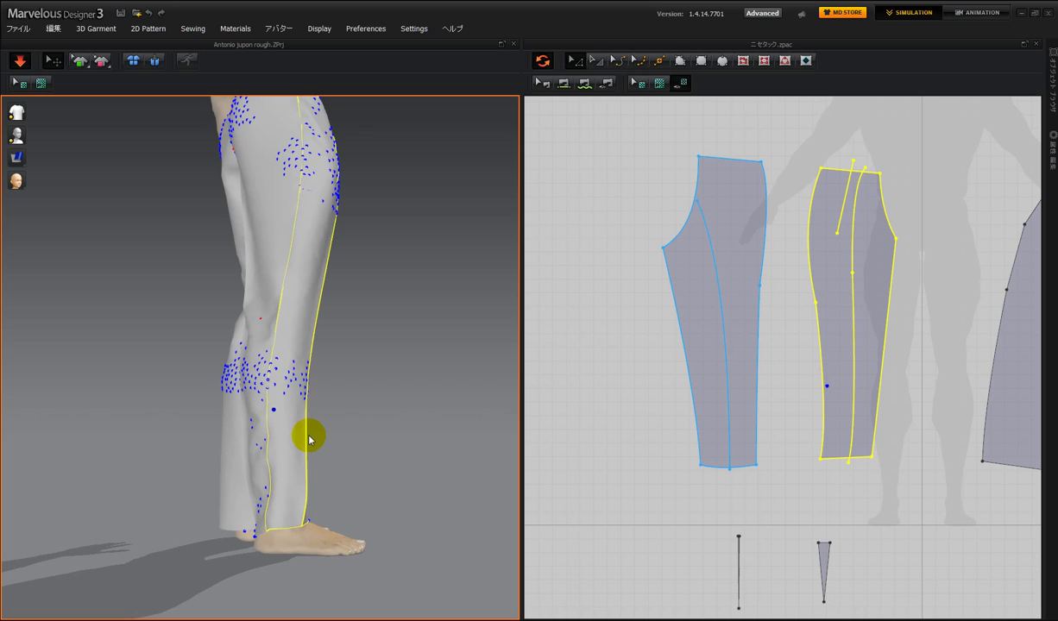
{"action": "left_click", "coordinate": [255, 420]}
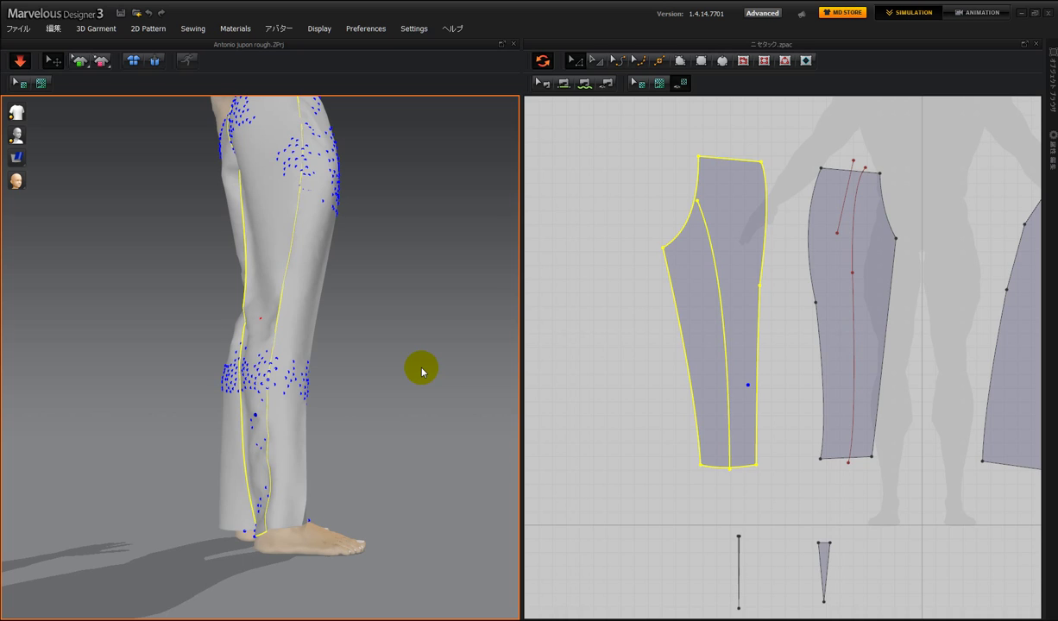
{"action": "left_click", "coordinate": [756, 480]}
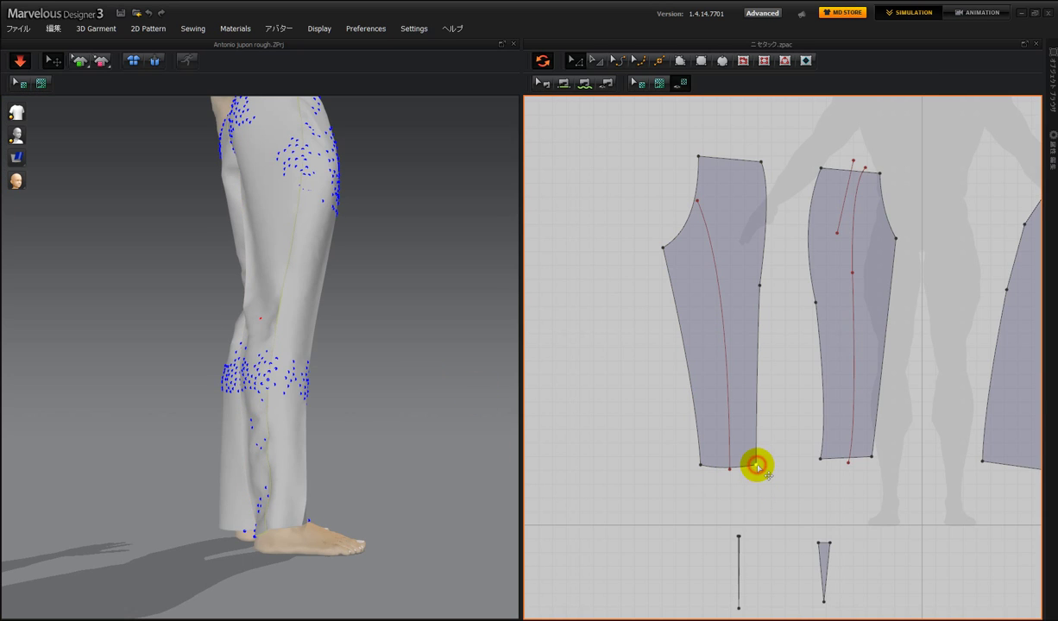
{"action": "left_click_drag", "start_coordinate": [757, 466], "coordinate": [763, 469]}
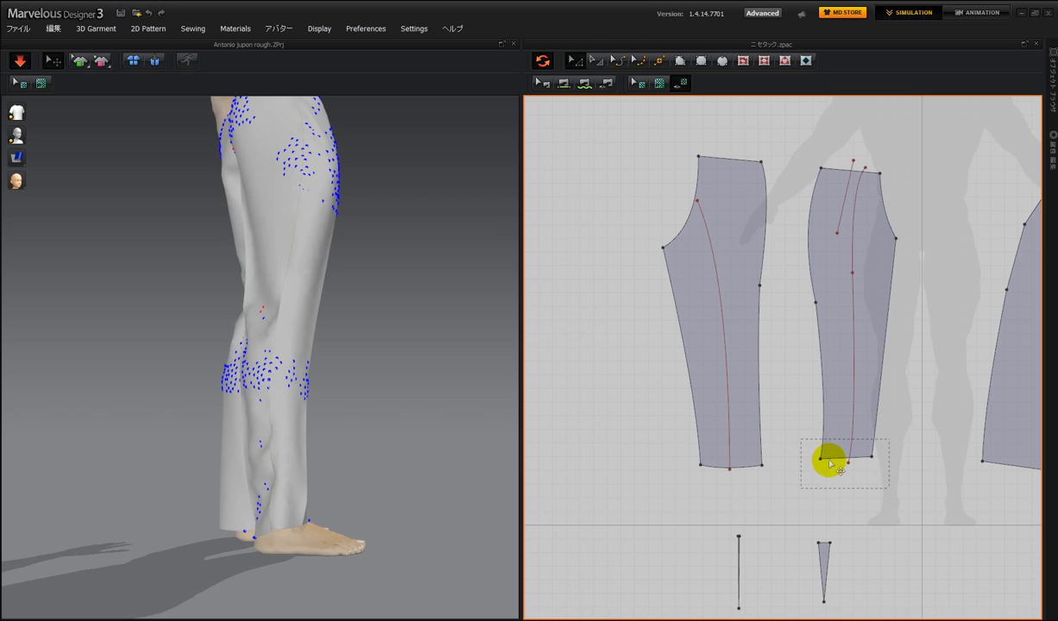
Try to shift the front panel's hem edge slightly toward the inseam
{"action": "left_click", "coordinate": [831, 459]}
{"action": "left_click_drag", "start_coordinate": [831, 461], "coordinate": [842, 459]}
{"action": "left_click", "coordinate": [526, 325]}
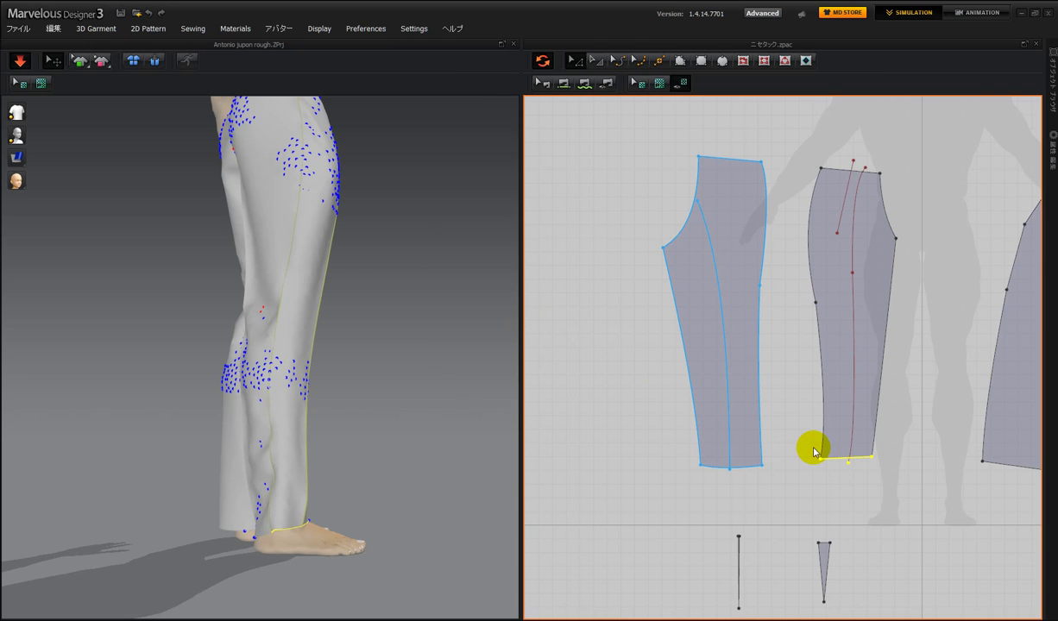
{"action": "left_click_drag", "start_coordinate": [845, 460], "coordinate": [843, 456]}
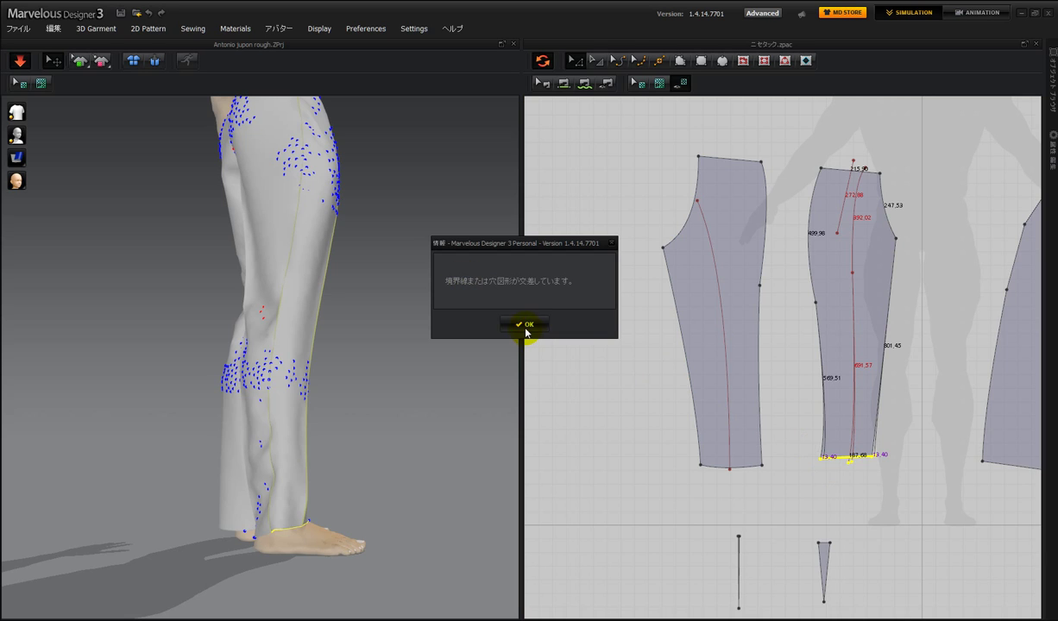
{"action": "left_click", "coordinate": [526, 325]}
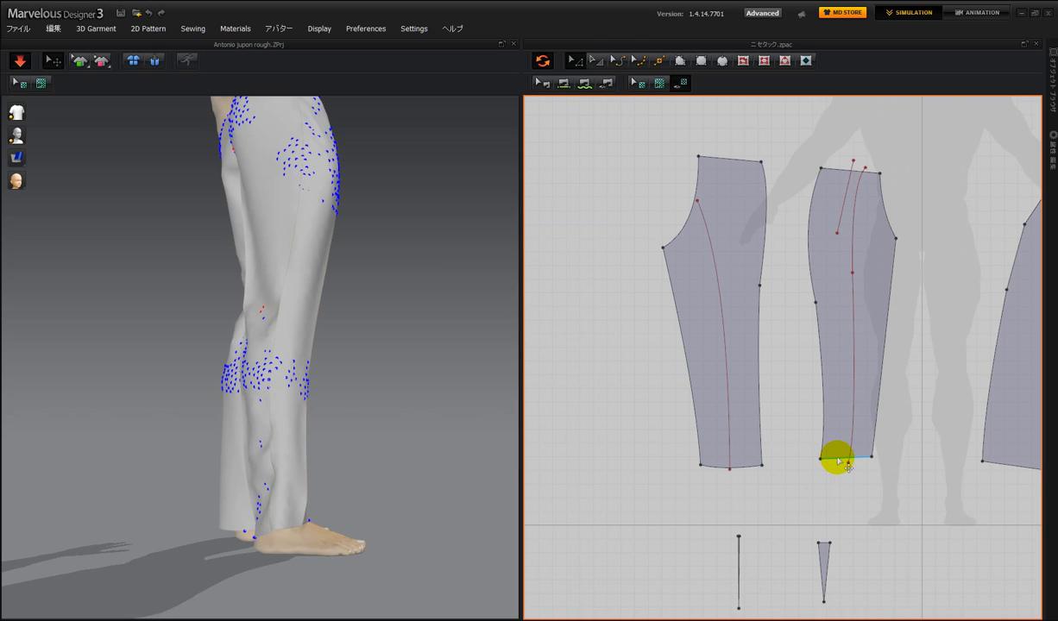
{"action": "left_click_drag", "start_coordinate": [839, 460], "coordinate": [846, 458]}
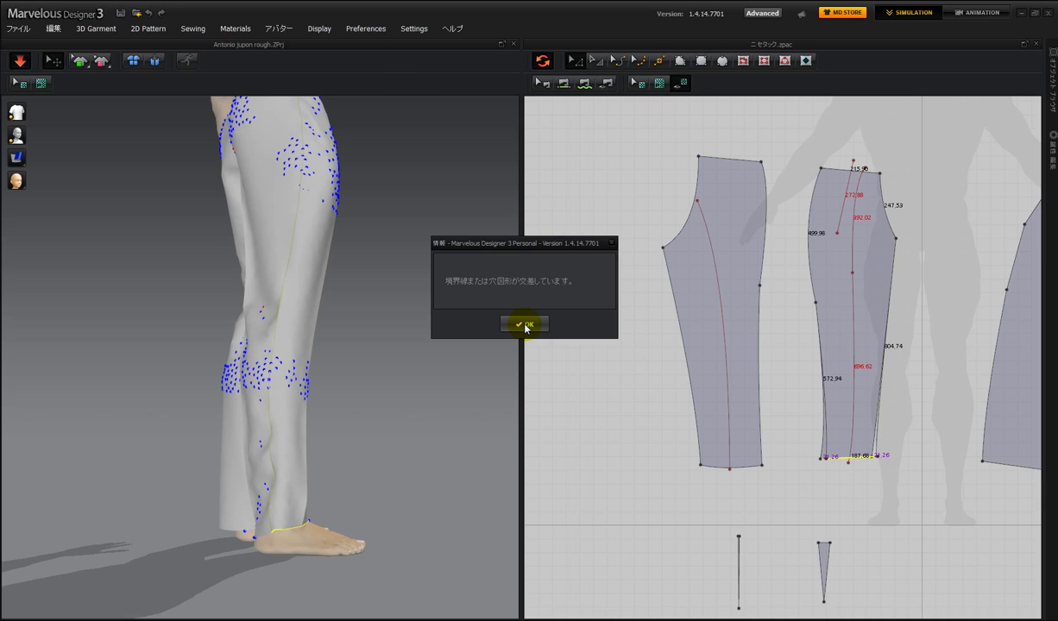
{"action": "left_click", "coordinate": [525, 325]}
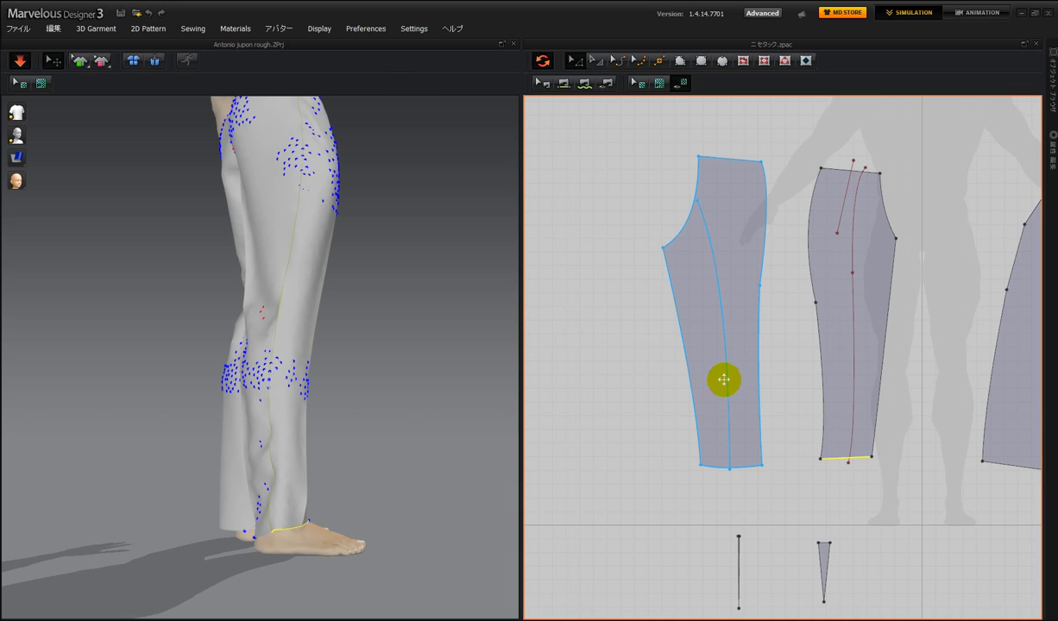
Try to shift the front panel's two hem corner points together toward the inseam
{"action": "left_click", "coordinate": [820, 456]}
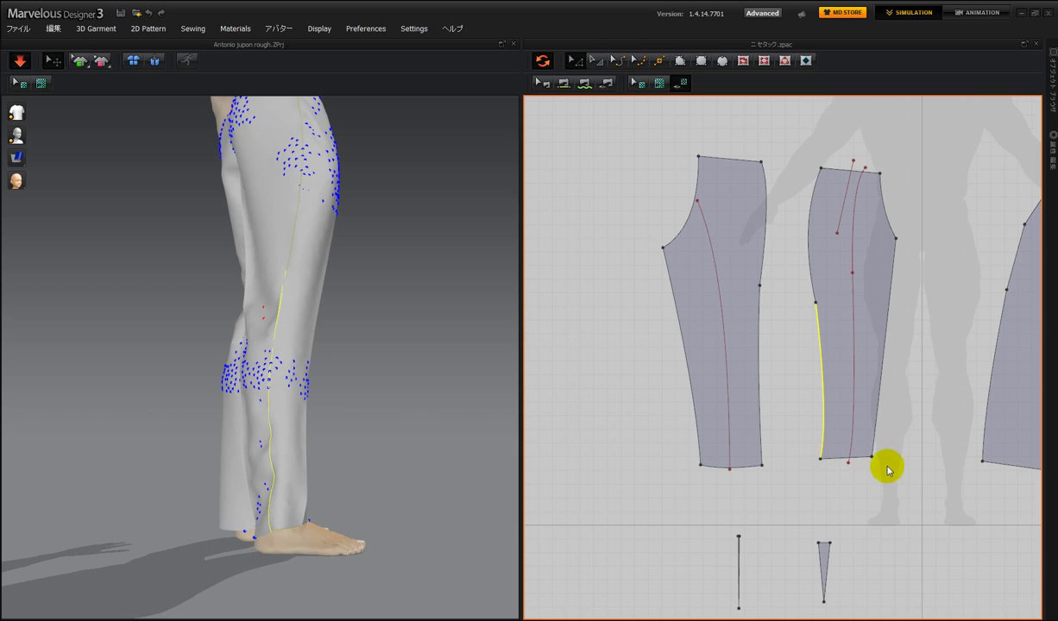
{"action": "left_click", "coordinate": [807, 477]}
{"action": "left_click", "coordinate": [828, 467]}
{"action": "left_click_drag", "start_coordinate": [806, 451], "coordinate": [875, 458]}
{"action": "left_click", "coordinate": [873, 458]}
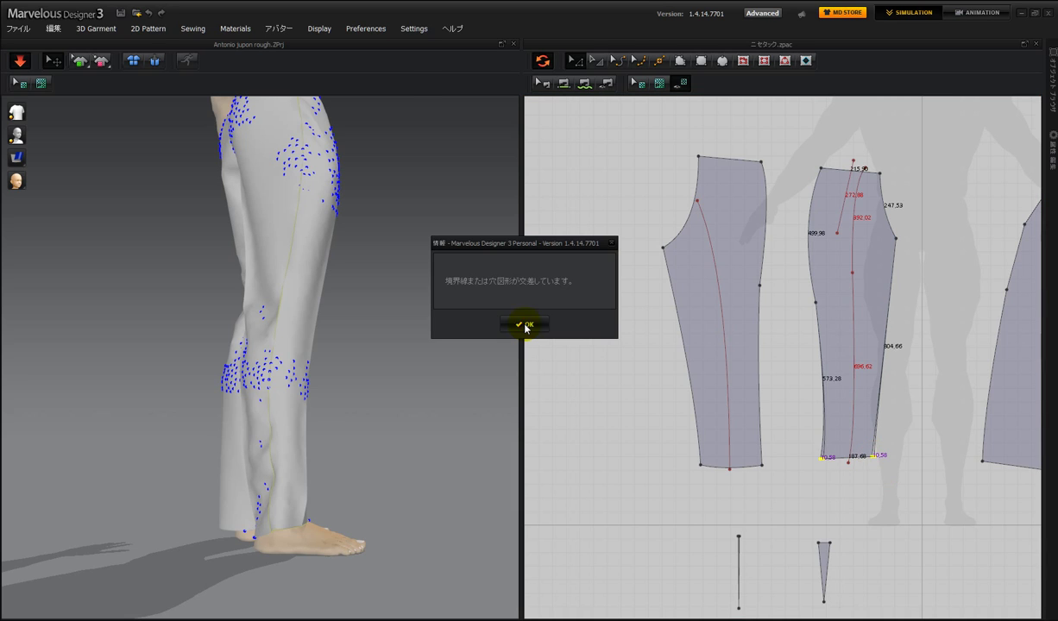
{"action": "left_click", "coordinate": [524, 326]}
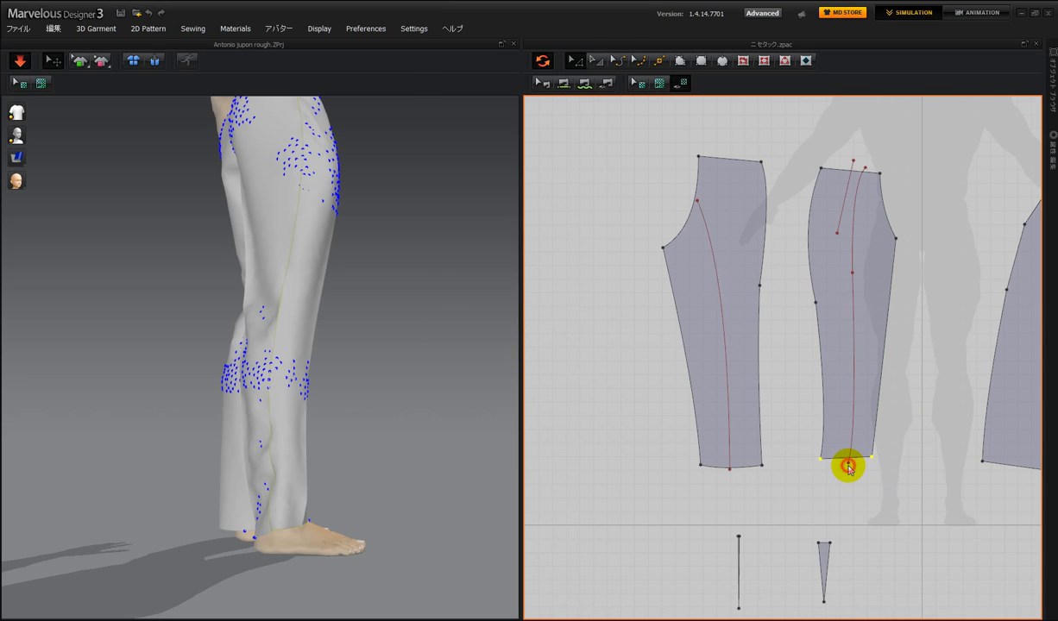
Raise the lower end of the front panel's long internal line inside the hem, and lengthen the panel by lowering its hem edge slightly
{"action": "left_click_drag", "start_coordinate": [847, 462], "coordinate": [870, 456]}
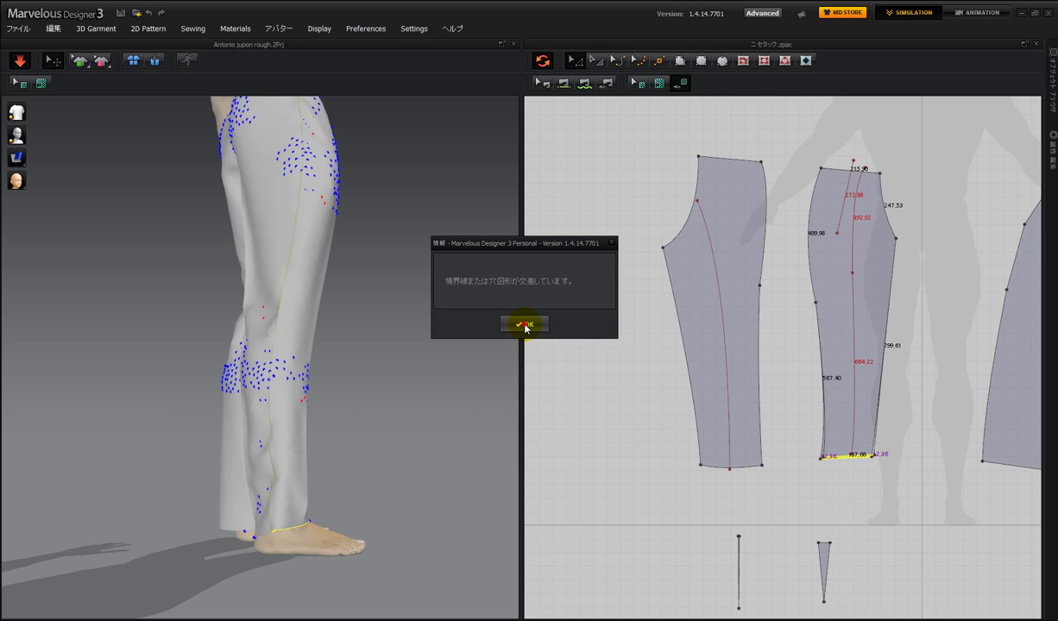
{"action": "left_click", "coordinate": [525, 325]}
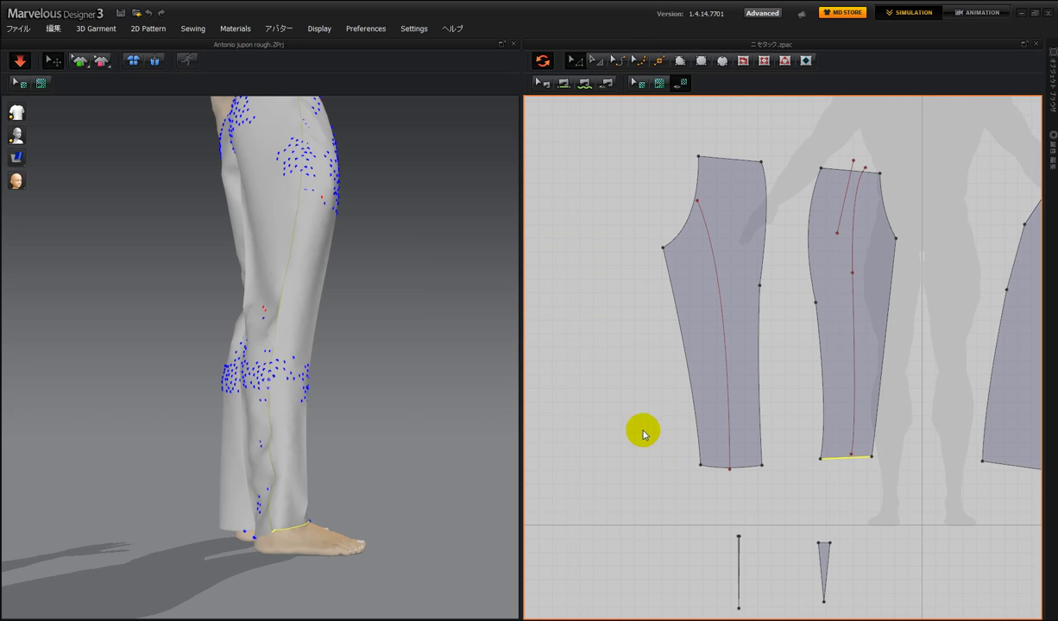
{"action": "right_click_drag", "start_coordinate": [373, 484], "coordinate": [399, 489]}
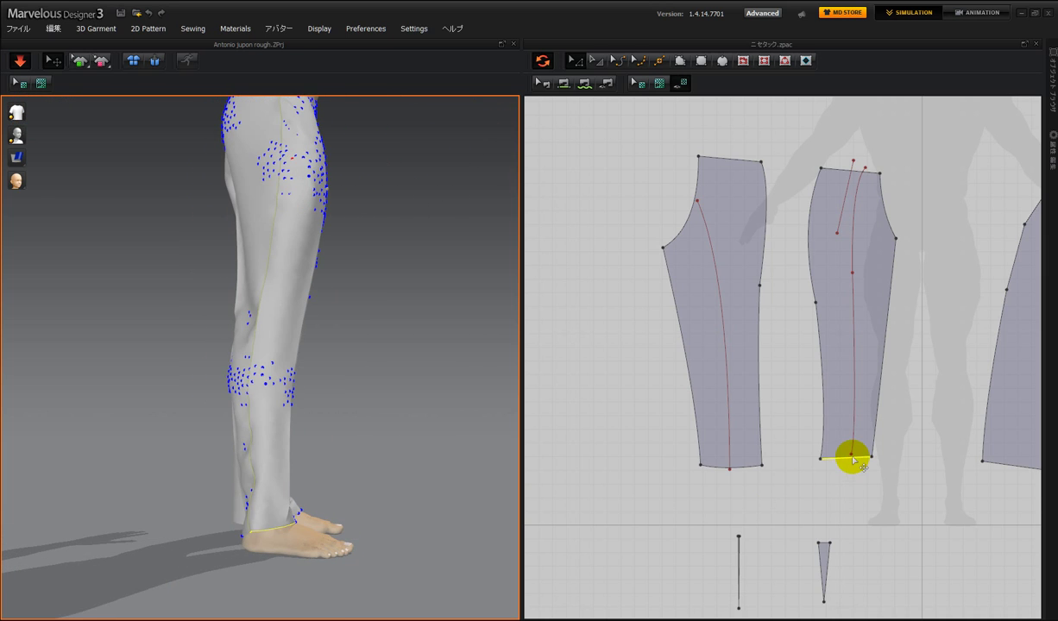
{"action": "left_click_drag", "start_coordinate": [845, 461], "coordinate": [847, 474]}
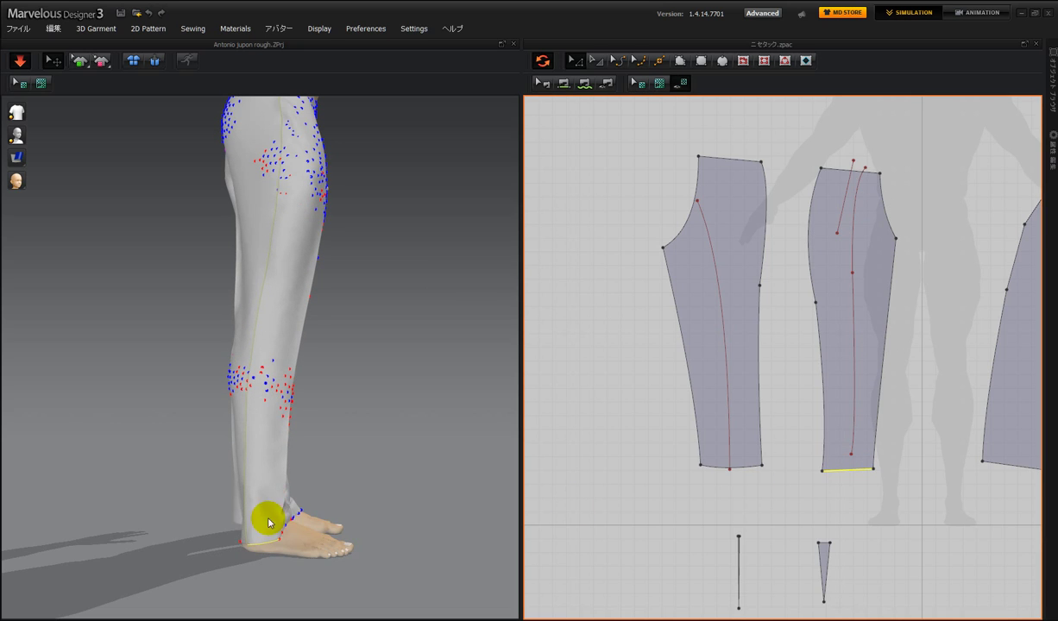
{"action": "left_click", "coordinate": [298, 473]}
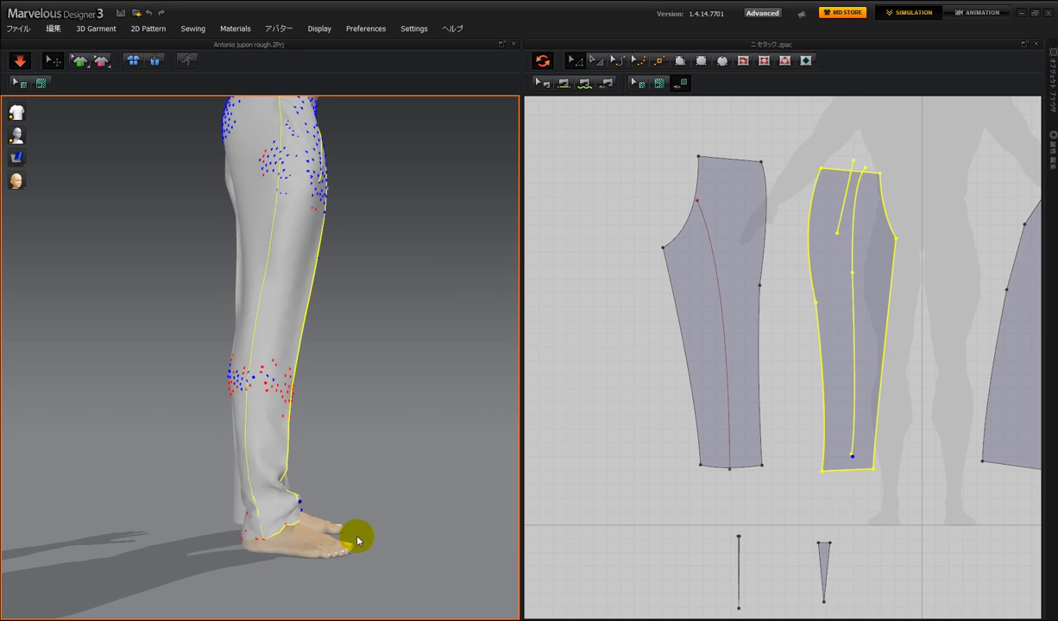
Move the front panel's inseam hem corner outward in two small shifts, and pull the leg's hem down on the avatar
{"action": "right_click_drag", "start_coordinate": [435, 541], "coordinate": [220, 536]}
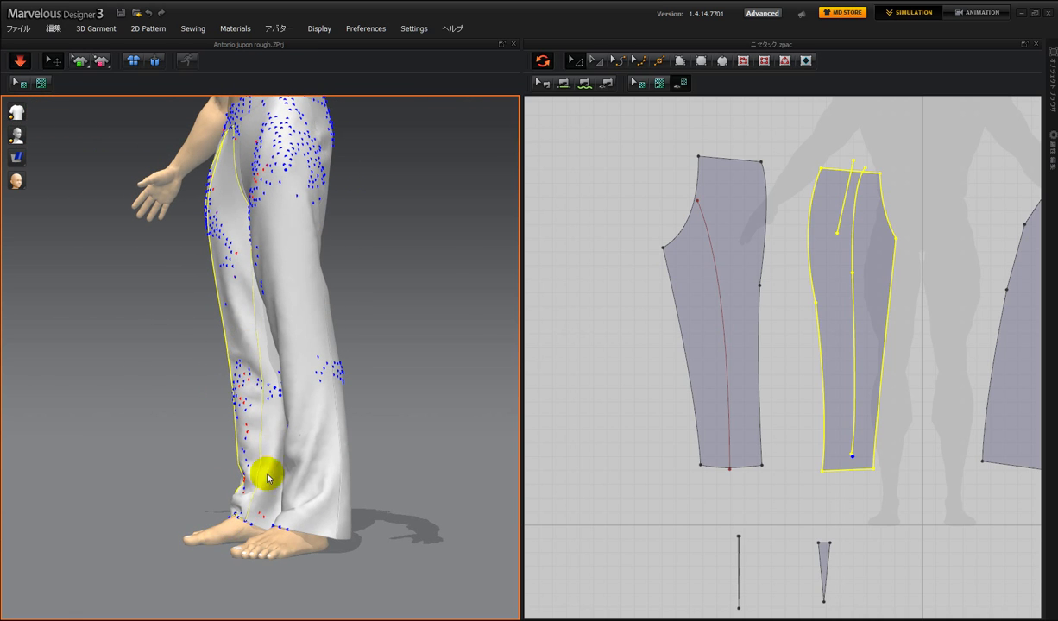
{"action": "right_click_drag", "start_coordinate": [241, 559], "coordinate": [328, 557]}
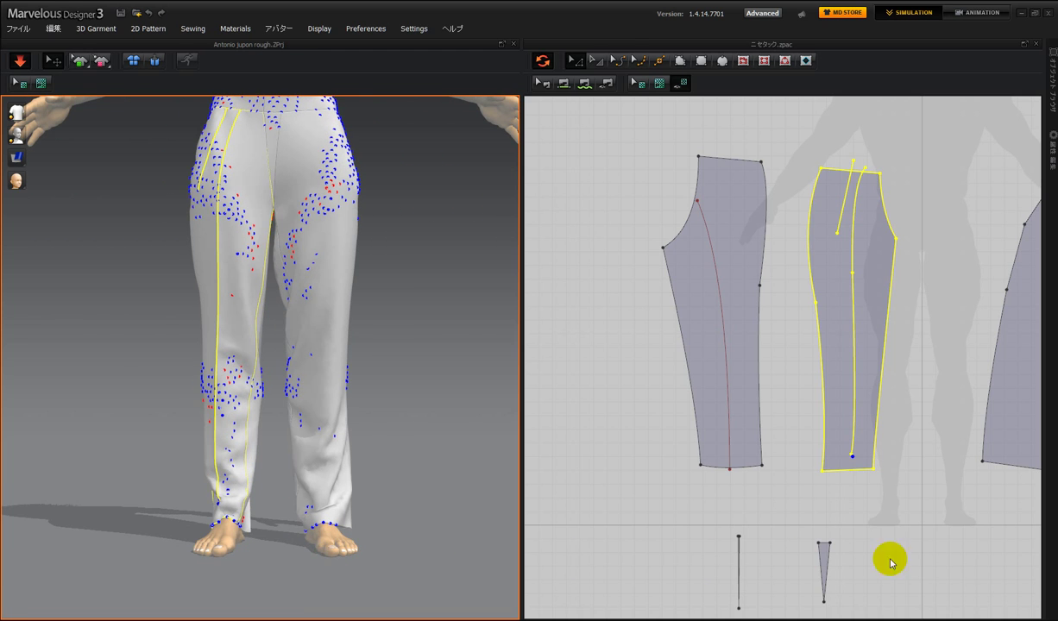
{"action": "left_click", "coordinate": [893, 489]}
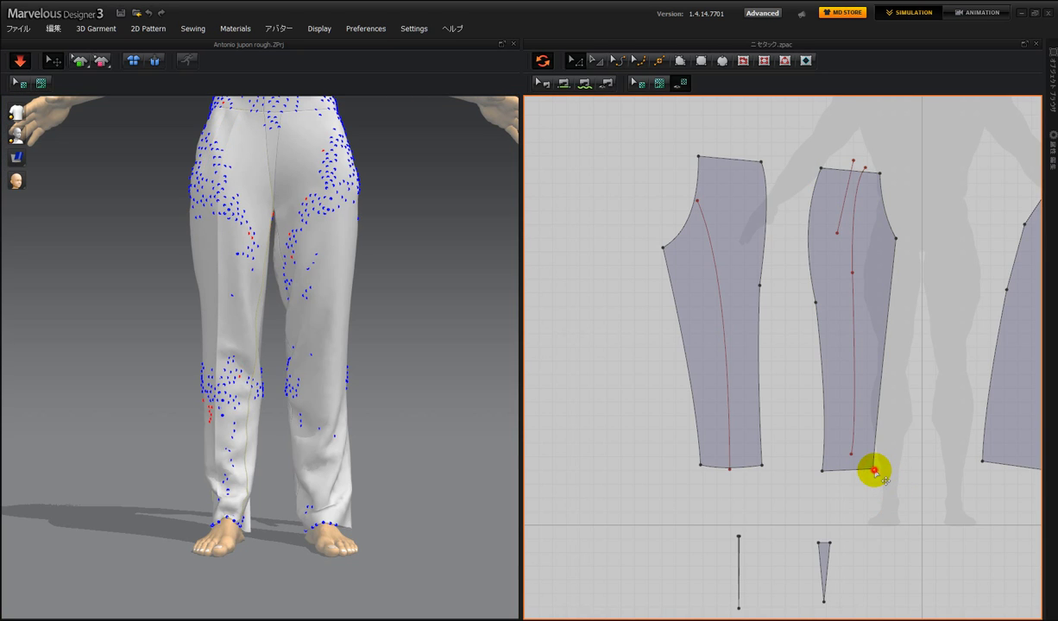
{"action": "left_click_drag", "start_coordinate": [874, 470], "coordinate": [882, 470]}
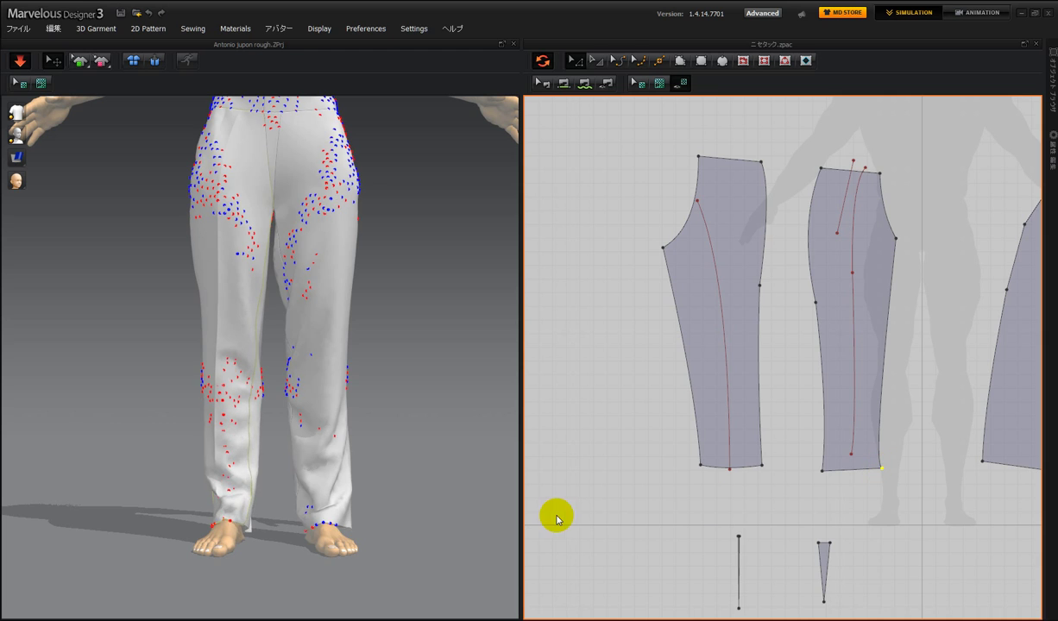
{"action": "right_click_drag", "start_coordinate": [418, 503], "coordinate": [334, 521]}
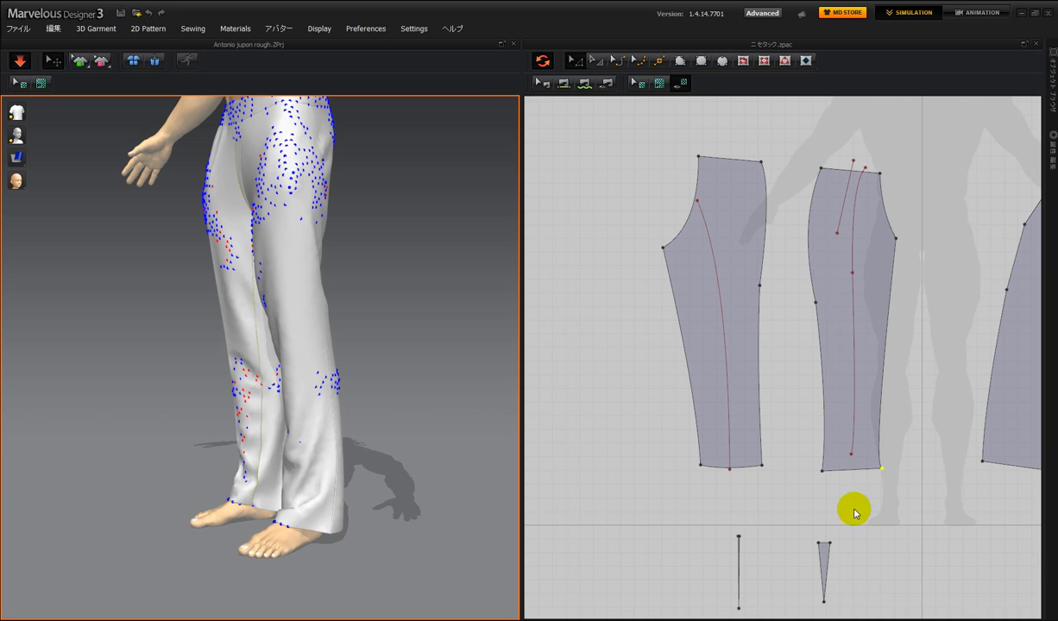
{"action": "left_click", "coordinate": [884, 470]}
{"action": "left_click_drag", "start_coordinate": [886, 472], "coordinate": [894, 470]}
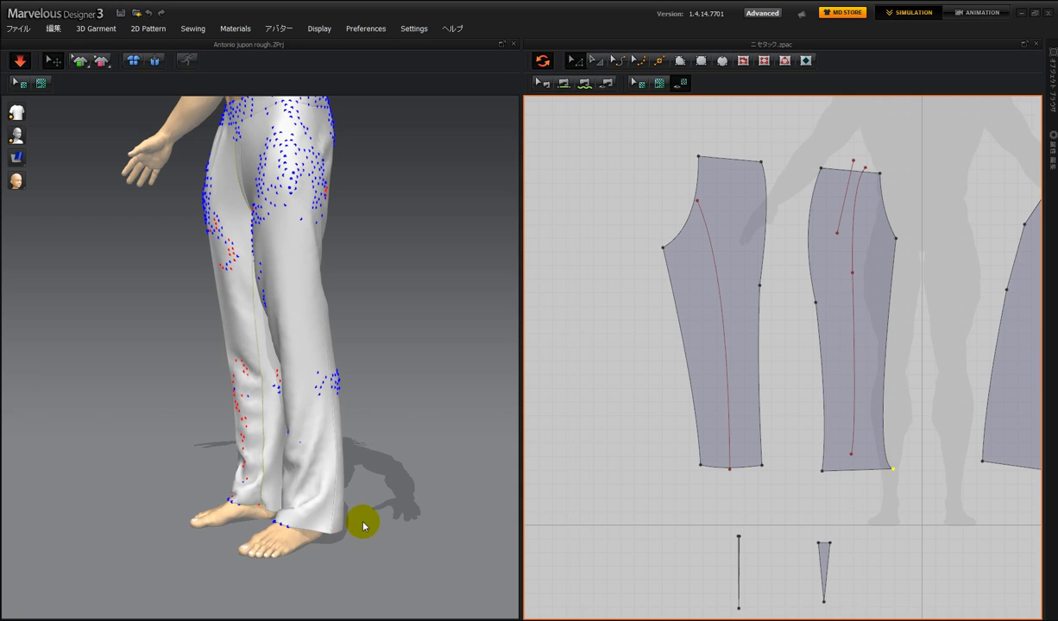
{"action": "mouse_move", "coordinate": [369, 523]}
{"action": "right_mouse_down"}
{"action": "mouse_move", "coordinate": [378, 505]}
{"action": "mouse_move", "coordinate": [382, 515]}
{"action": "right_mouse_up"}
{"action": "left_click_drag", "start_coordinate": [260, 467], "coordinate": [264, 523]}
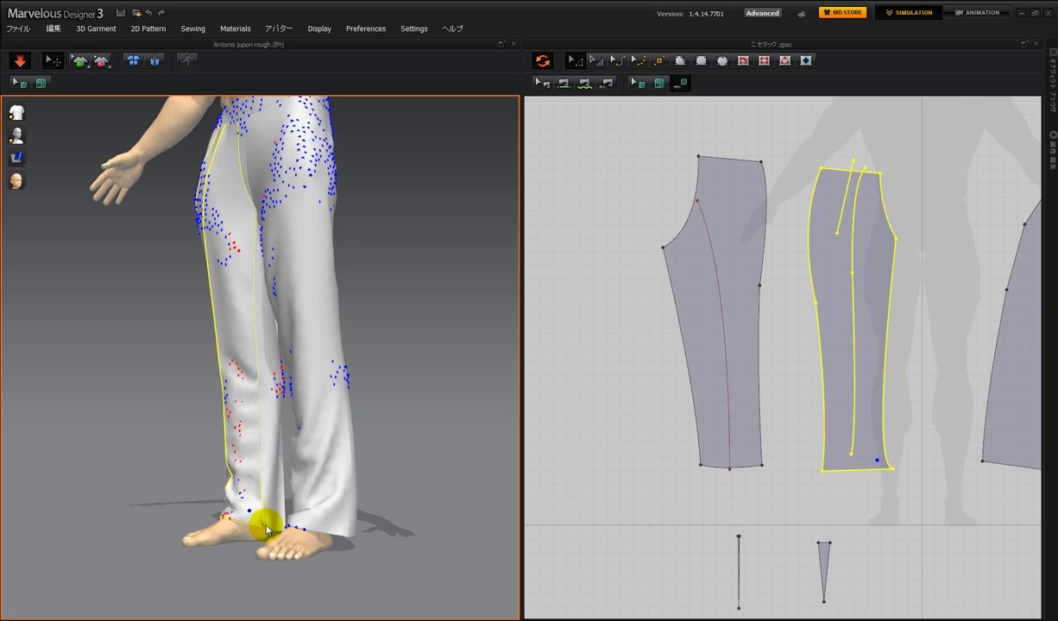
Bend the lower part of the front panel's inseam slightly outward to smooth its curve near the hem
{"action": "left_click", "coordinate": [617, 64]}
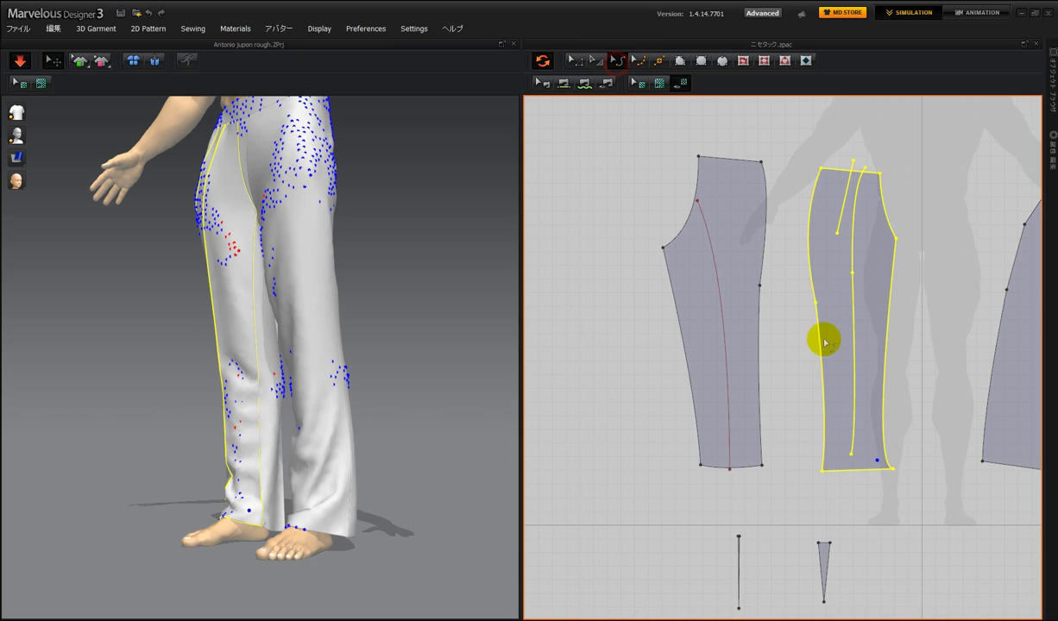
{"action": "left_click", "coordinate": [886, 447]}
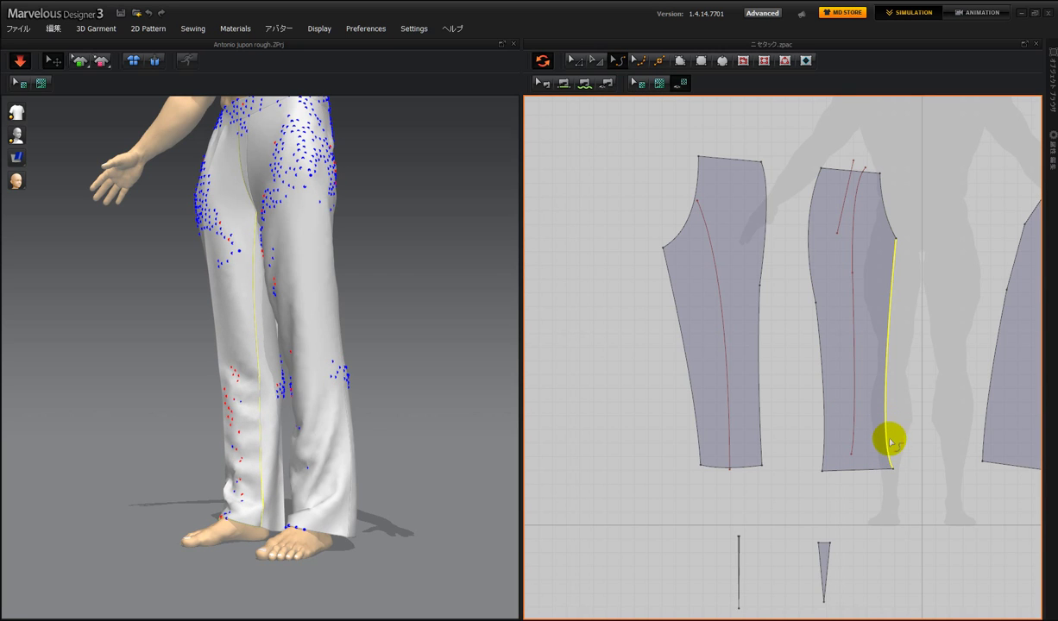
{"action": "left_click", "coordinate": [889, 446]}
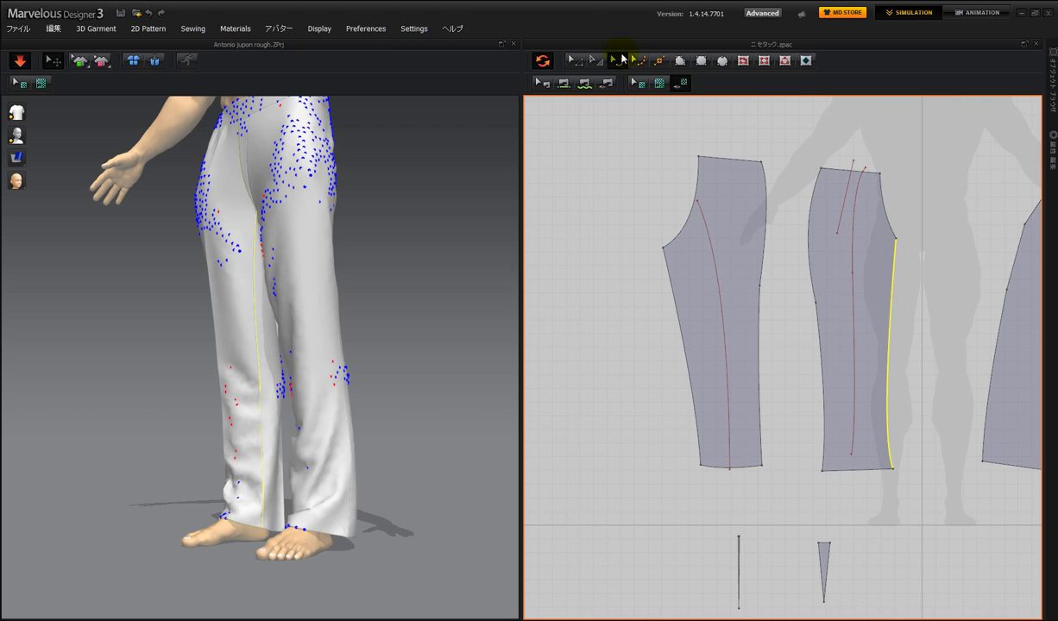
Try raising the front panel's inseam hem corner, and return it to about its former height
{"action": "left_click", "coordinate": [584, 64]}
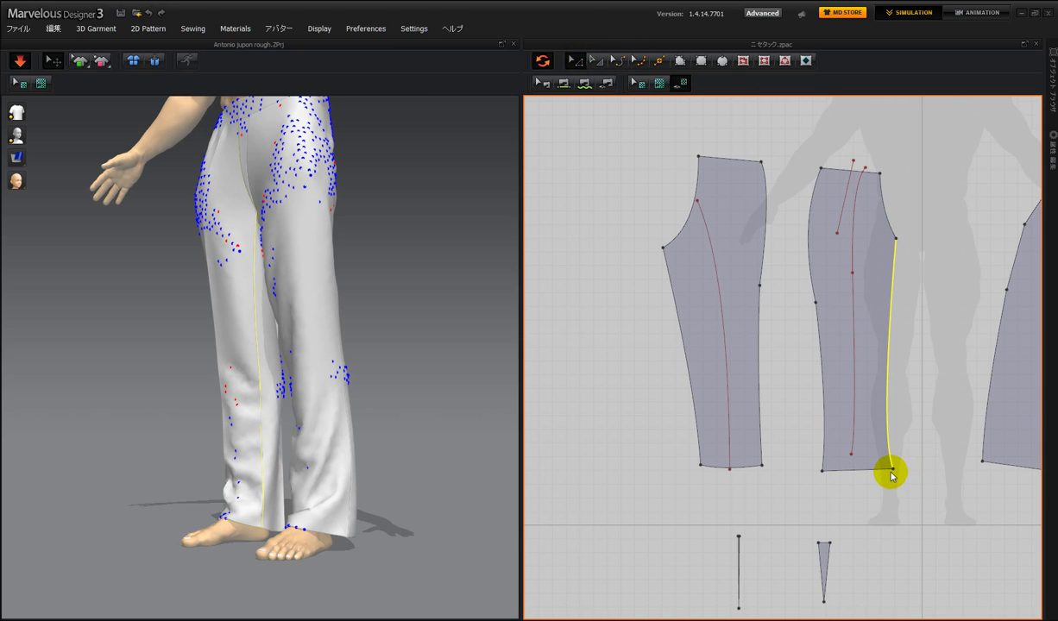
{"action": "left_click_drag", "start_coordinate": [893, 469], "coordinate": [894, 459]}
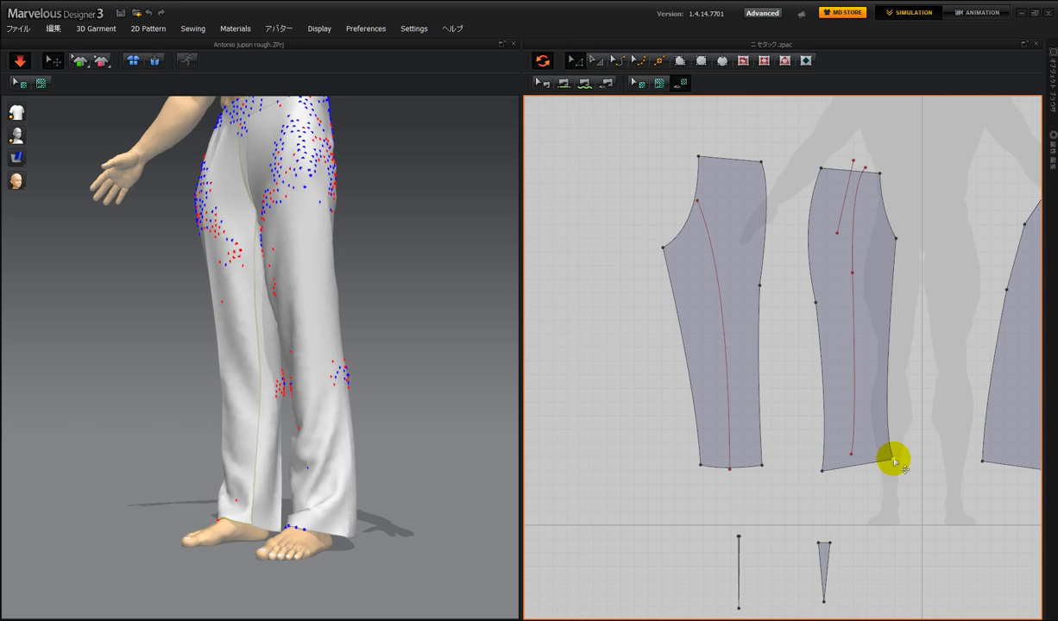
{"action": "mouse_move", "coordinate": [396, 471]}
{"action": "right_mouse_down"}
{"action": "mouse_move", "coordinate": [382, 472]}
{"action": "mouse_move", "coordinate": [390, 477]}
{"action": "right_mouse_up"}
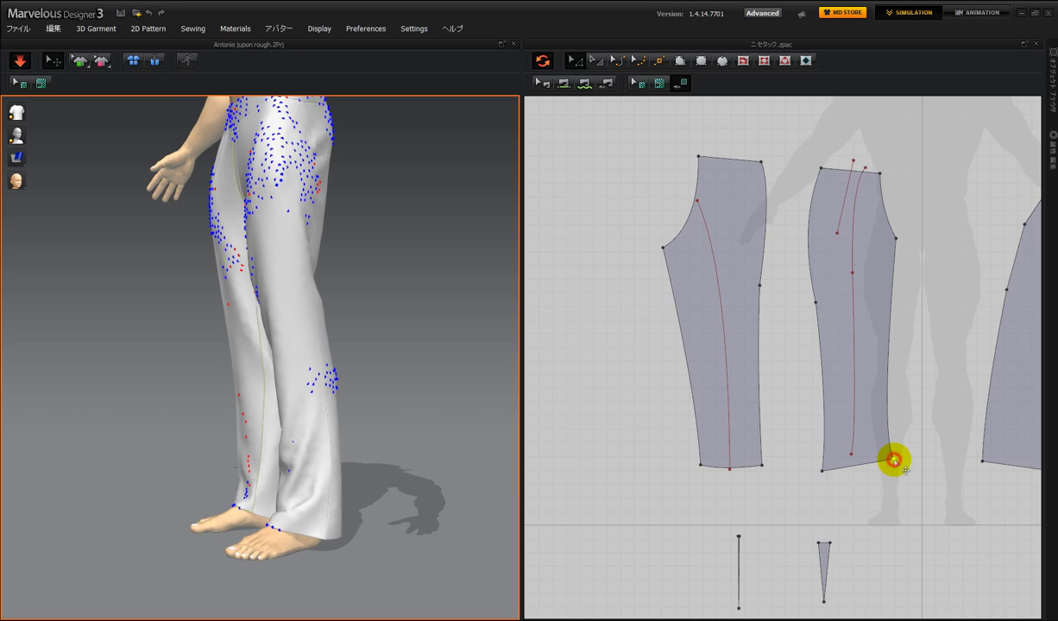
{"action": "left_click_drag", "start_coordinate": [894, 460], "coordinate": [894, 468]}
Curve the front panel's inseam further outward below the knee so that its lower half runs straighter
{"action": "left_click", "coordinate": [618, 60]}
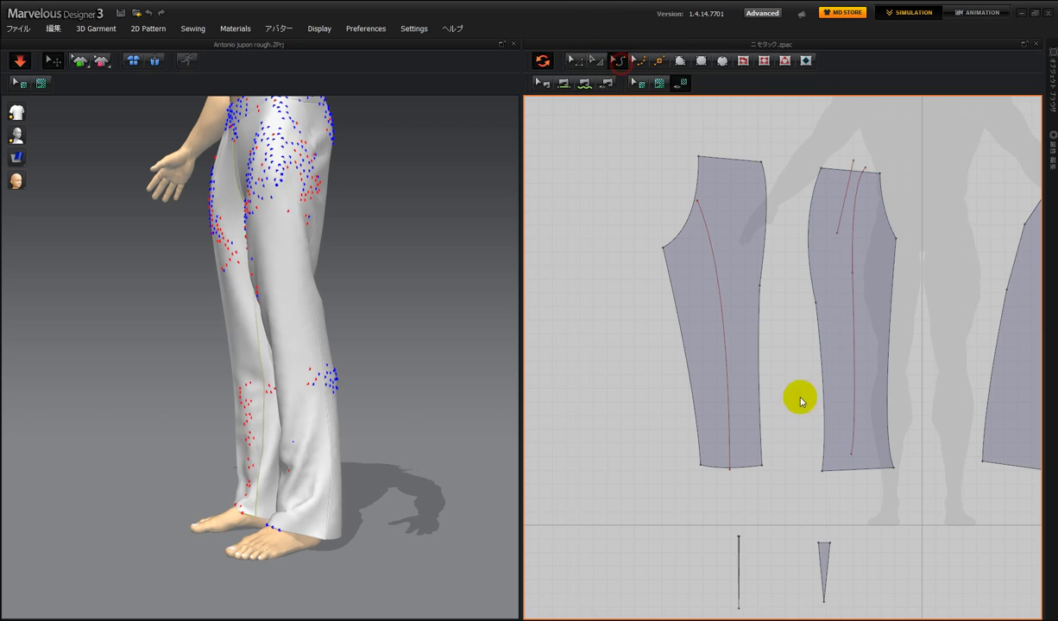
{"action": "left_click", "coordinate": [888, 418]}
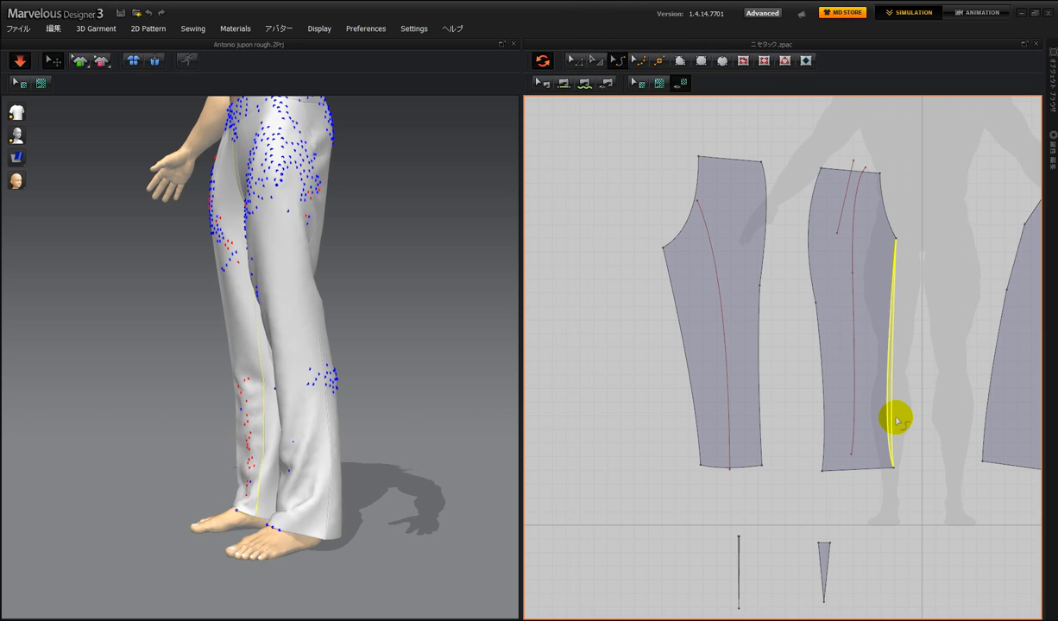
{"action": "left_click_drag", "start_coordinate": [896, 418], "coordinate": [897, 419]}
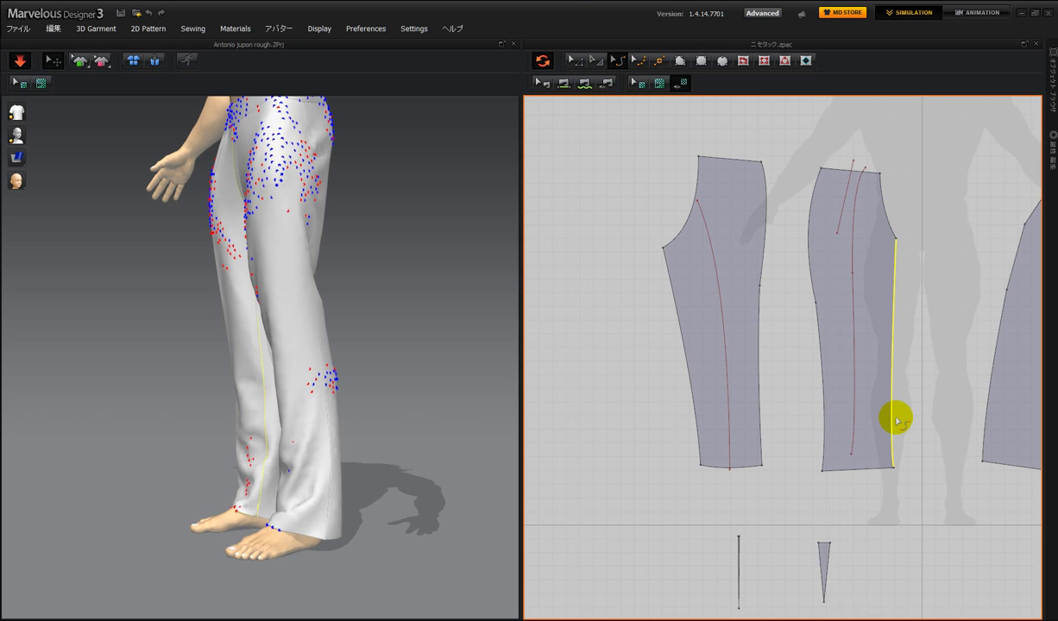
Tug the simulated leg's fabric at the calf, knee and thigh from the side to resettle its drape
{"action": "right_click_drag", "start_coordinate": [426, 432], "coordinate": [408, 460]}
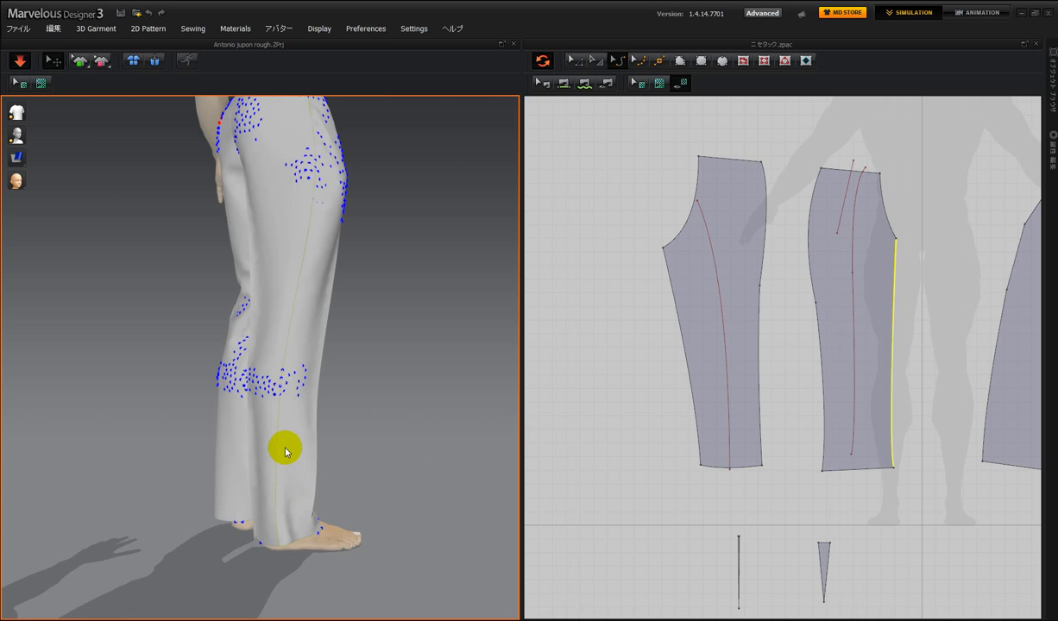
{"action": "left_click_drag", "start_coordinate": [301, 437], "coordinate": [330, 431]}
{"action": "left_click_drag", "start_coordinate": [286, 354], "coordinate": [338, 352]}
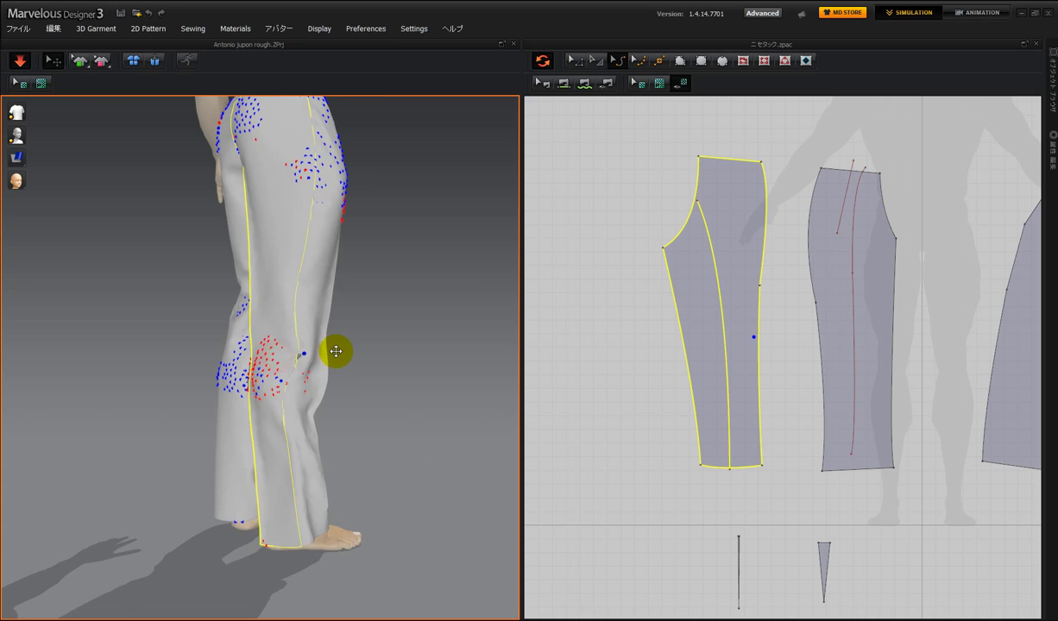
{"action": "left_click_drag", "start_coordinate": [293, 282], "coordinate": [309, 282]}
{"action": "left_click_drag", "start_coordinate": [329, 285], "coordinate": [312, 284]}
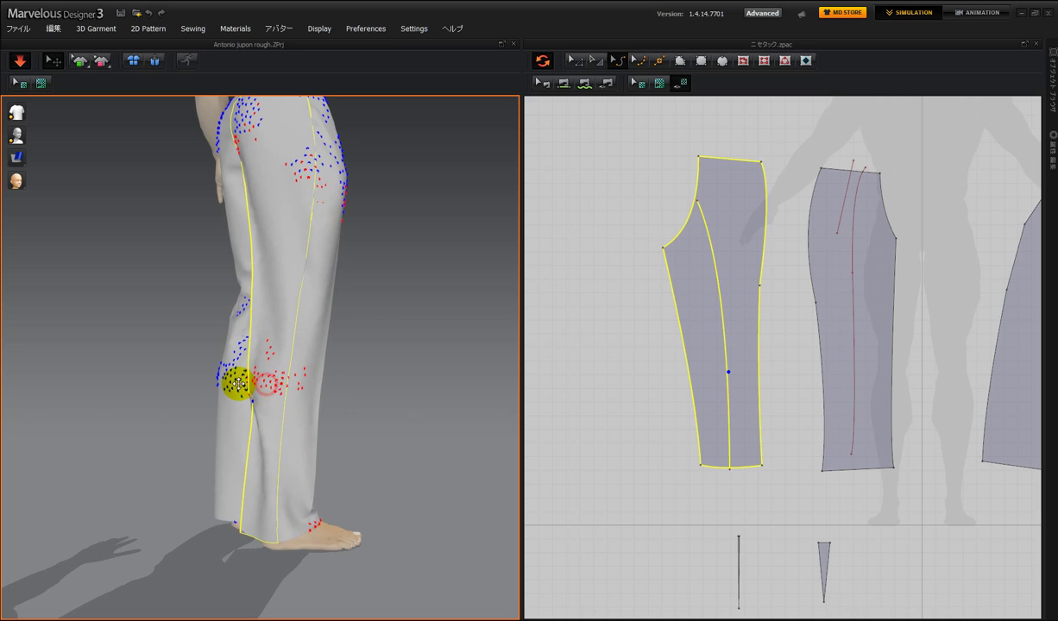
{"action": "left_click", "coordinate": [337, 393]}
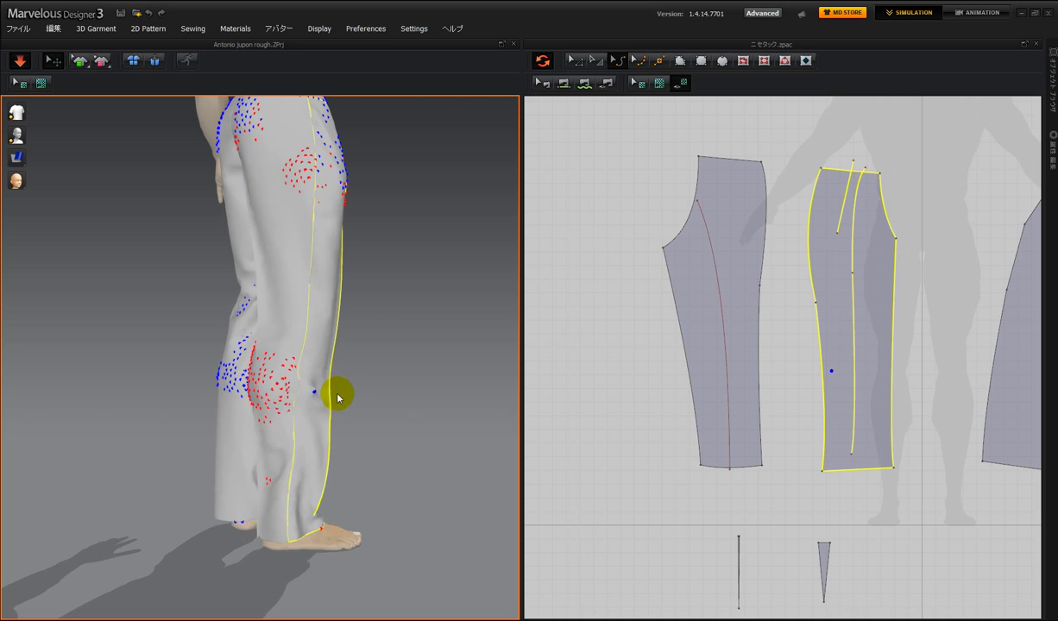
Examine the trousers' overall fit from the front, from the waist down to the hems
{"action": "right_click_drag", "start_coordinate": [413, 413], "coordinate": [269, 418]}
{"action": "scroll", "coordinate": [269, 416], "scroll_direction": "down", "scroll_amount": 4}
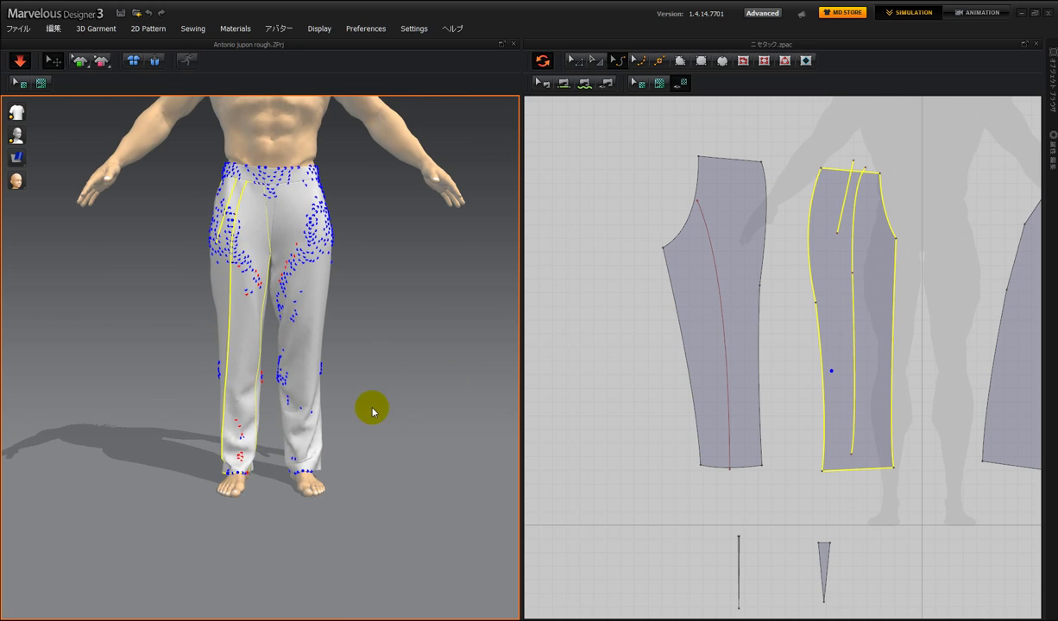
{"action": "scroll", "coordinate": [366, 461], "scroll_direction": "down", "scroll_amount": 5}
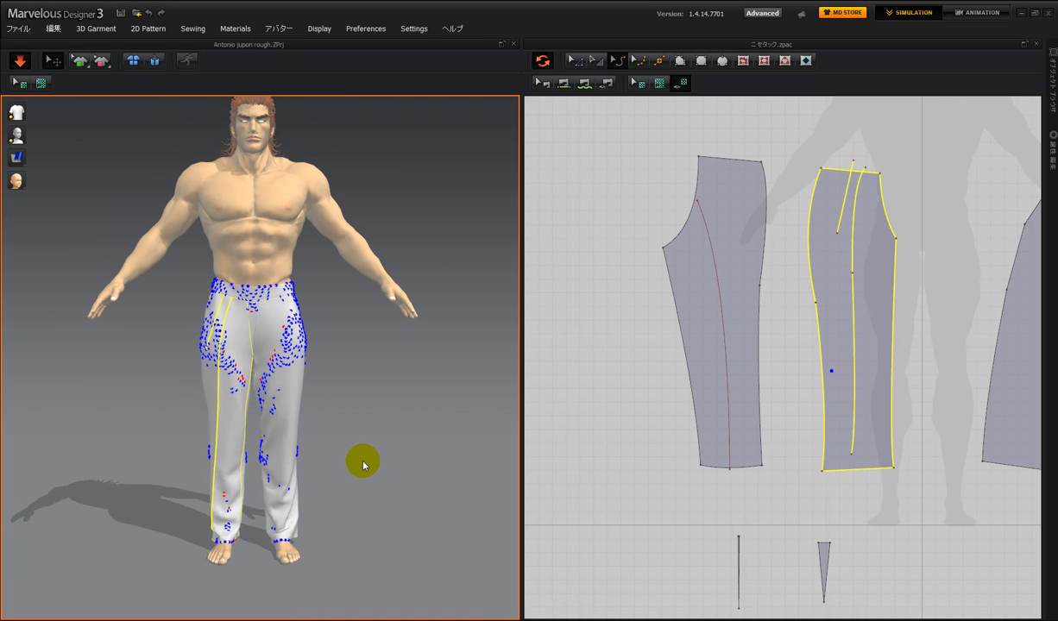
{"action": "scroll", "coordinate": [363, 464], "scroll_direction": "up", "scroll_amount": 3}
{"action": "scroll", "coordinate": [363, 465], "scroll_direction": "up", "scroll_amount": 1}
{"action": "left_click", "coordinate": [643, 409]}
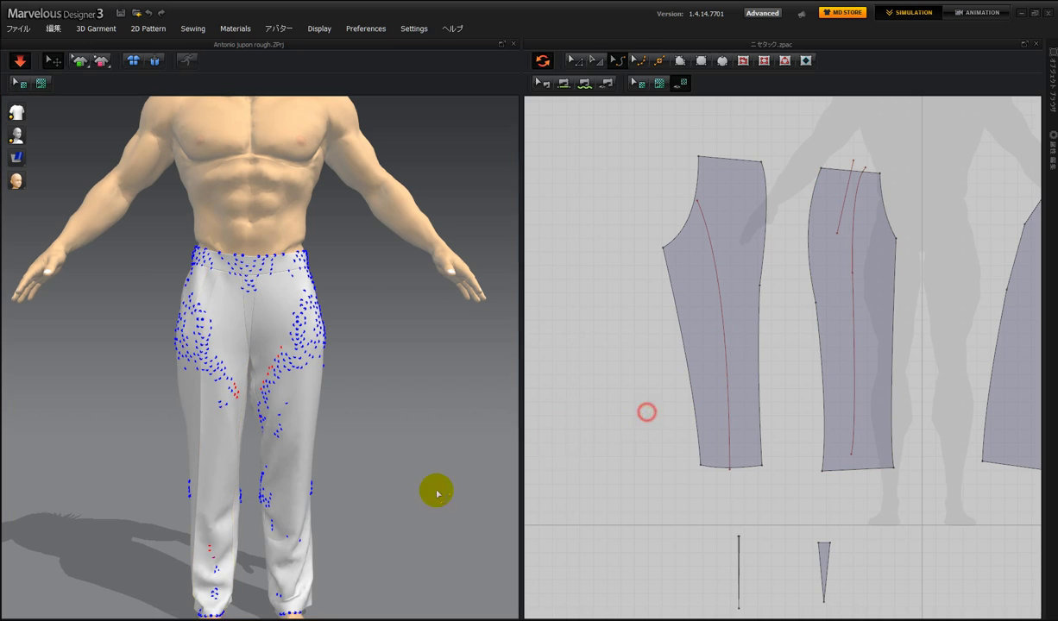
{"action": "middle_click_drag", "start_coordinate": [418, 406], "coordinate": [439, 368]}
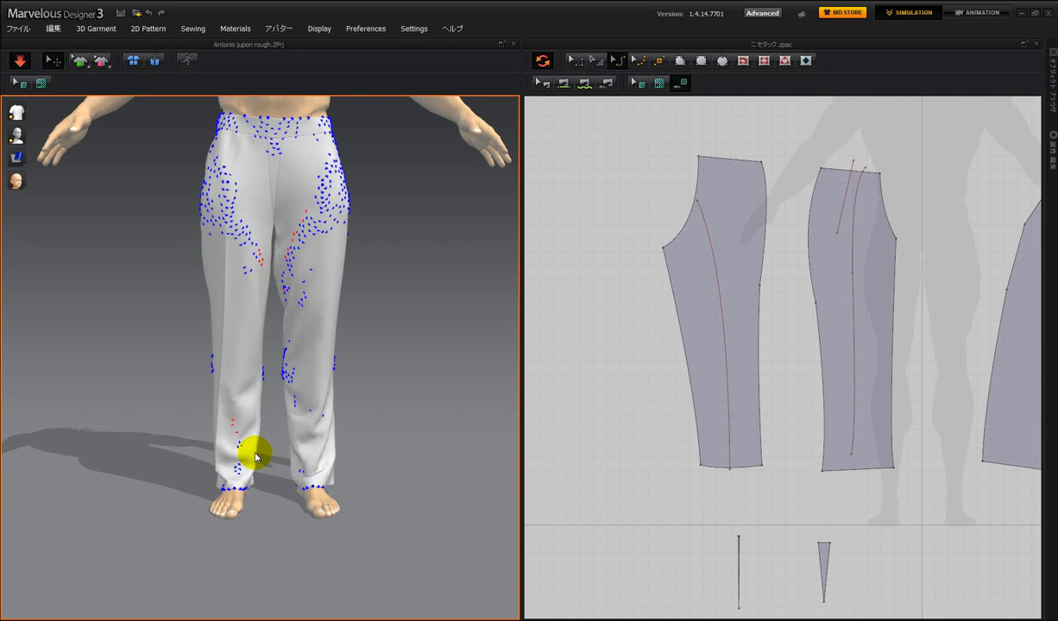
Curve the back panel's inseam inward between the knee and the hem
{"action": "left_click", "coordinate": [693, 391]}
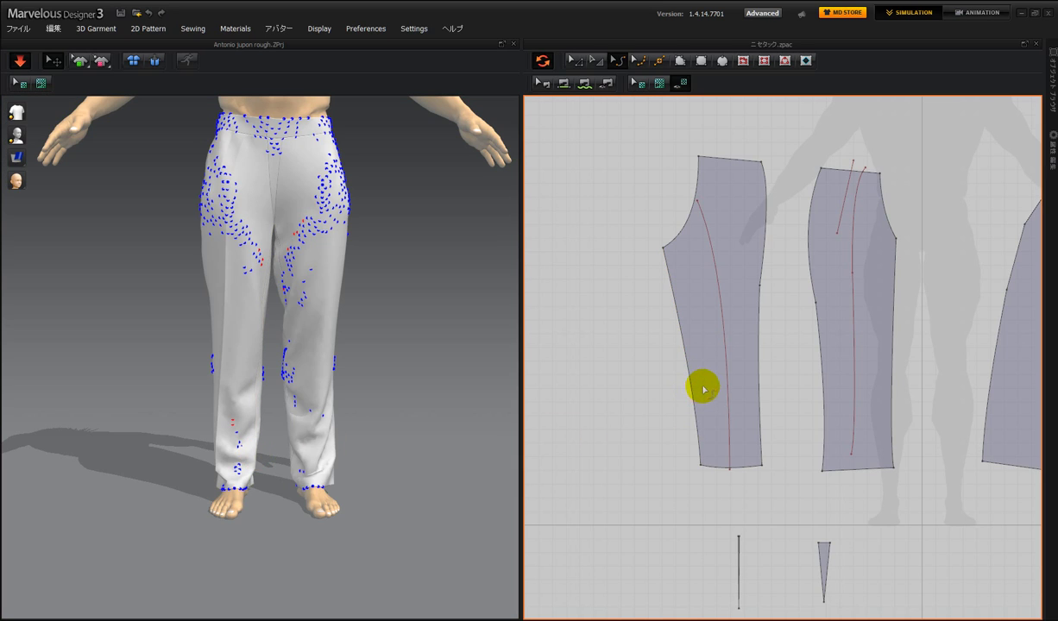
{"action": "left_click", "coordinate": [694, 401]}
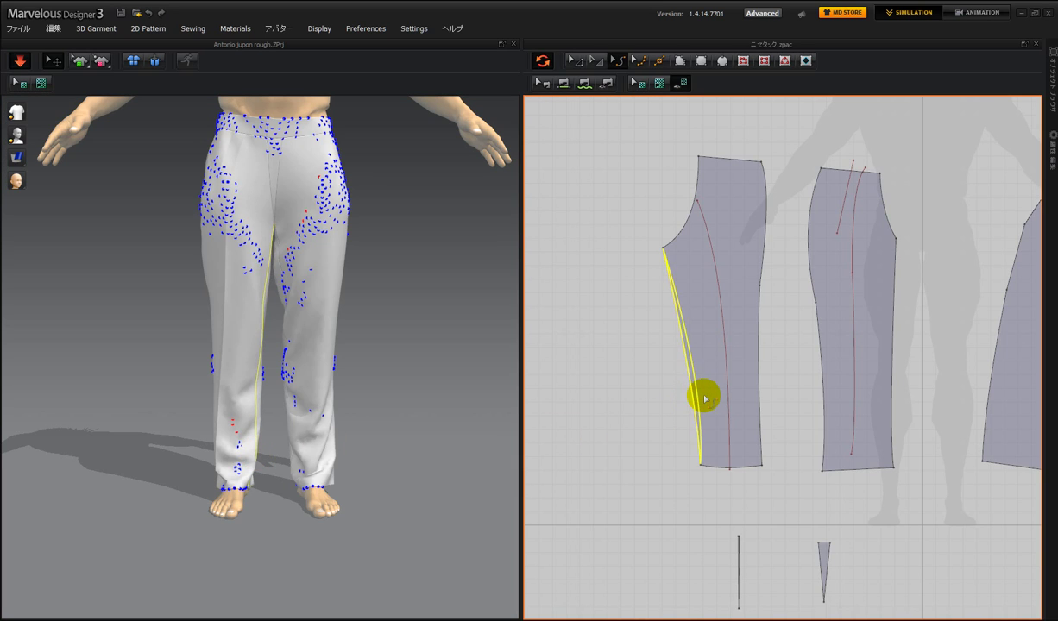
{"action": "left_click_drag", "start_coordinate": [705, 398], "coordinate": [705, 399]}
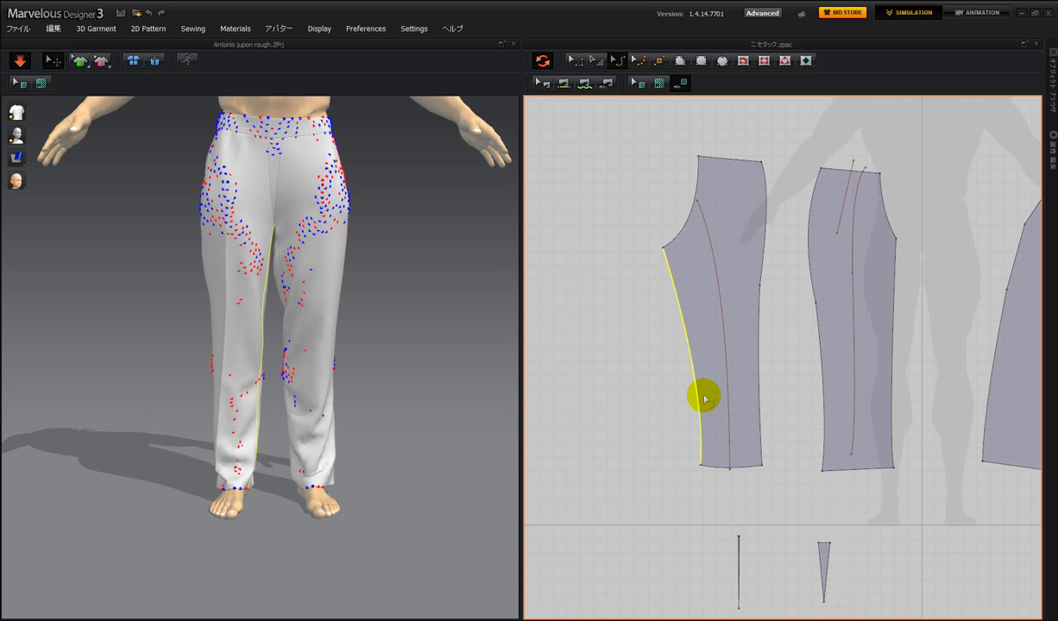